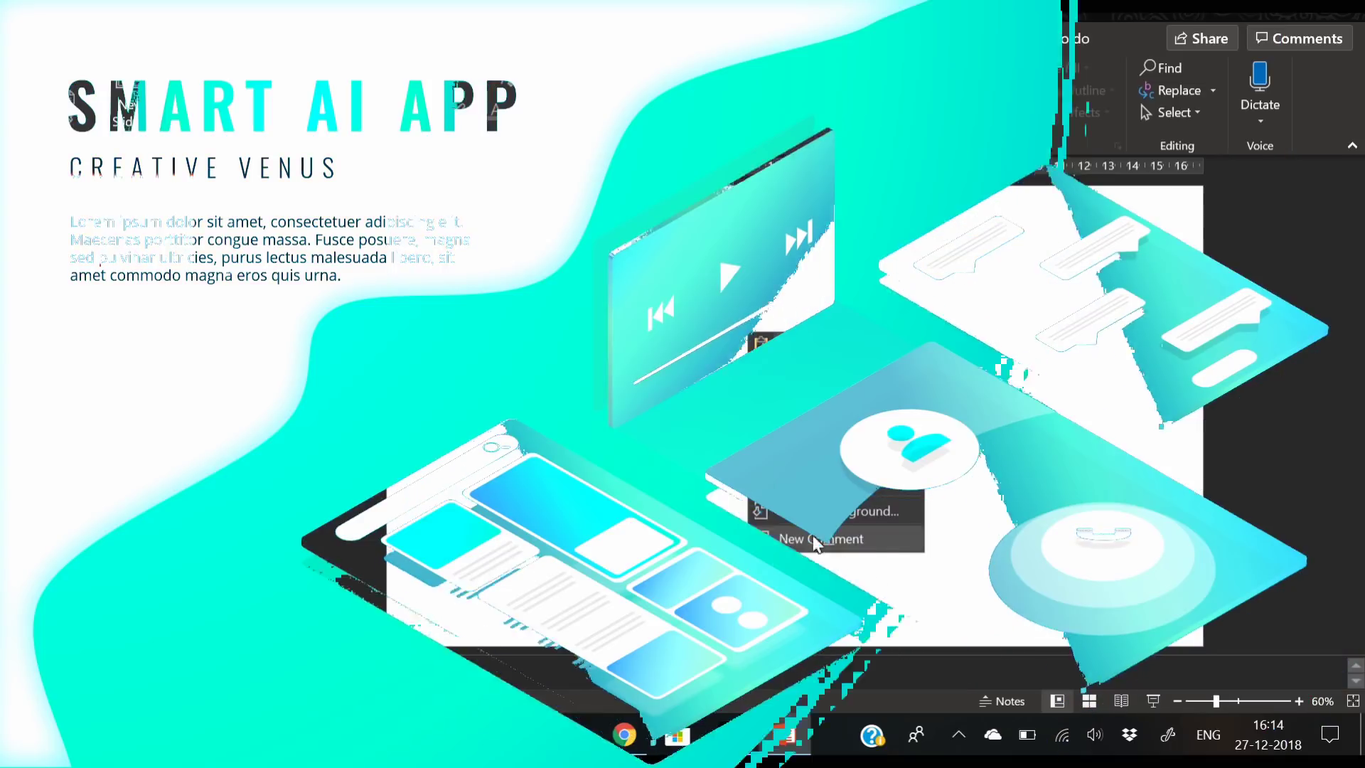
Step: Switch the background to a gradient fill and make the first stop aquamarine
click(1131, 313)
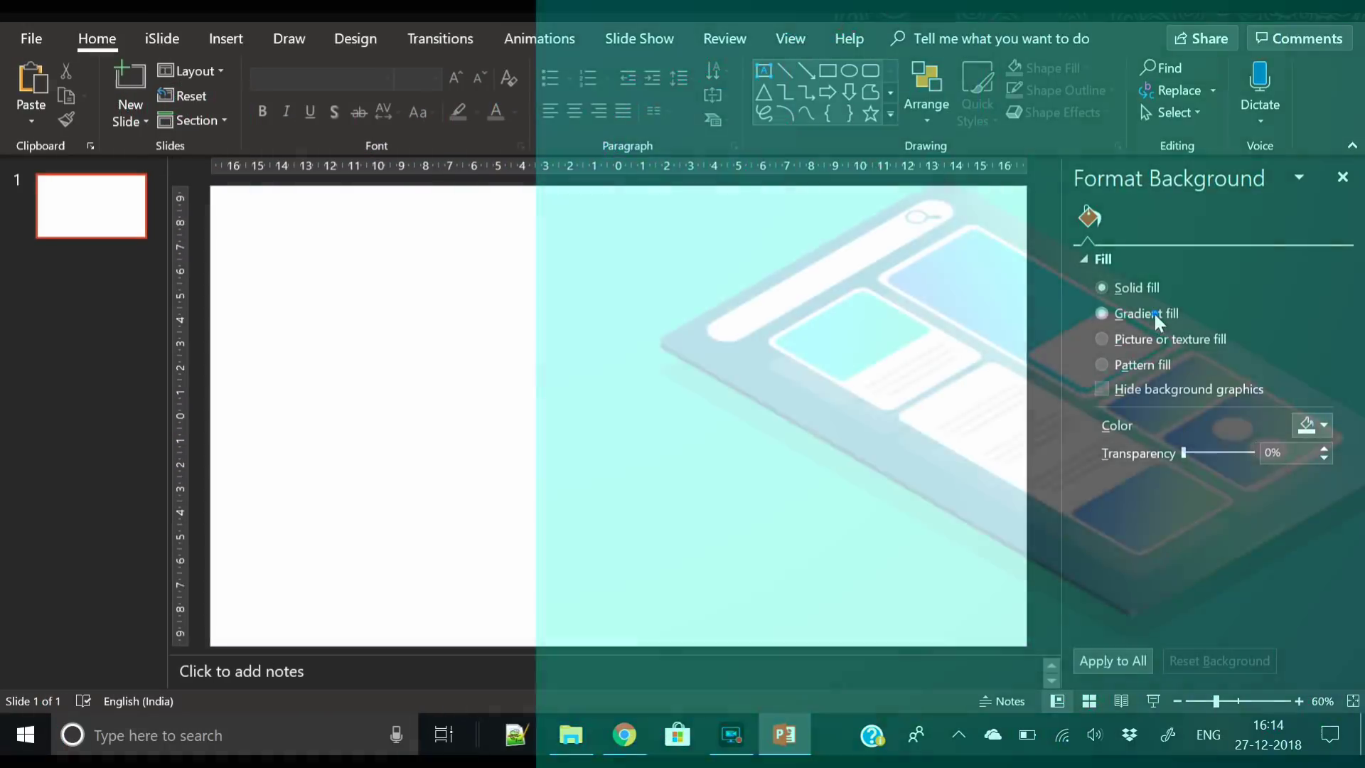
drag(1166, 560, 1227, 561)
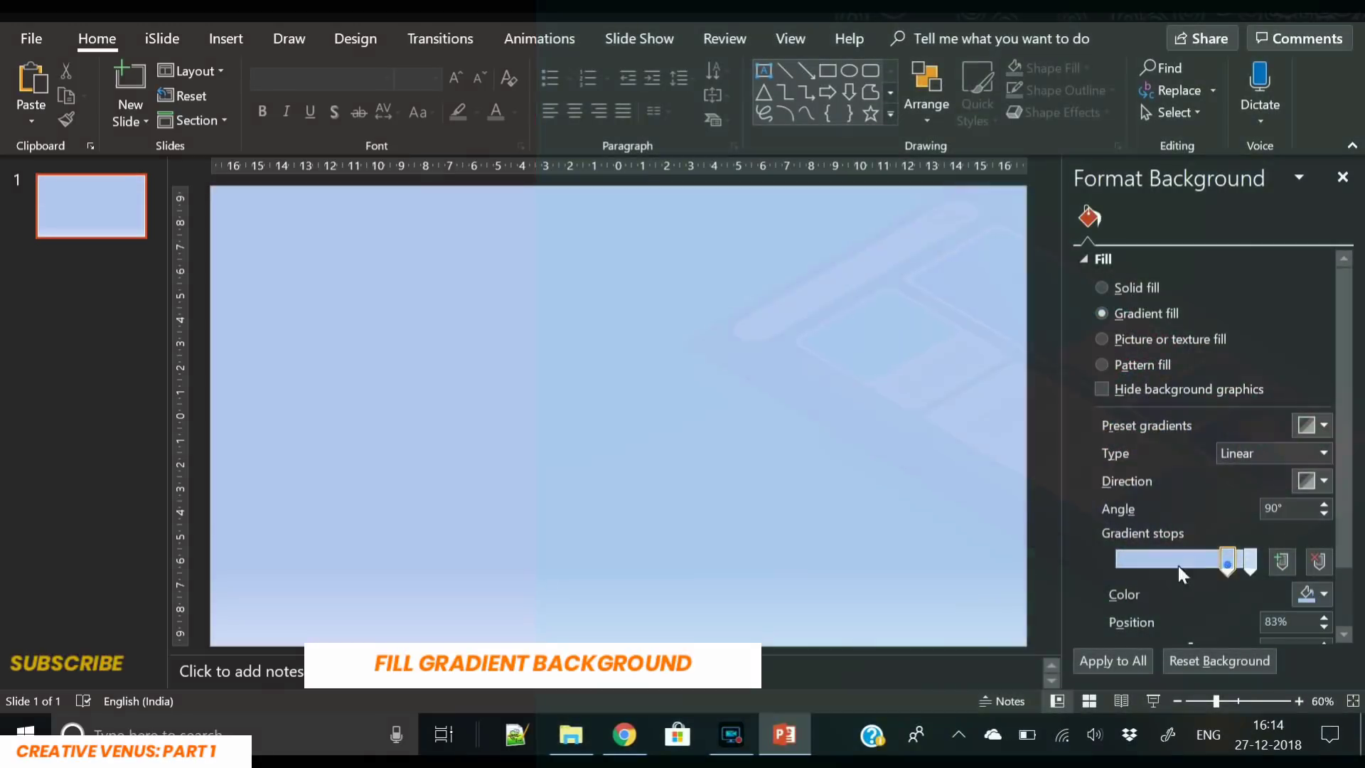
click(1320, 595)
click(1295, 565)
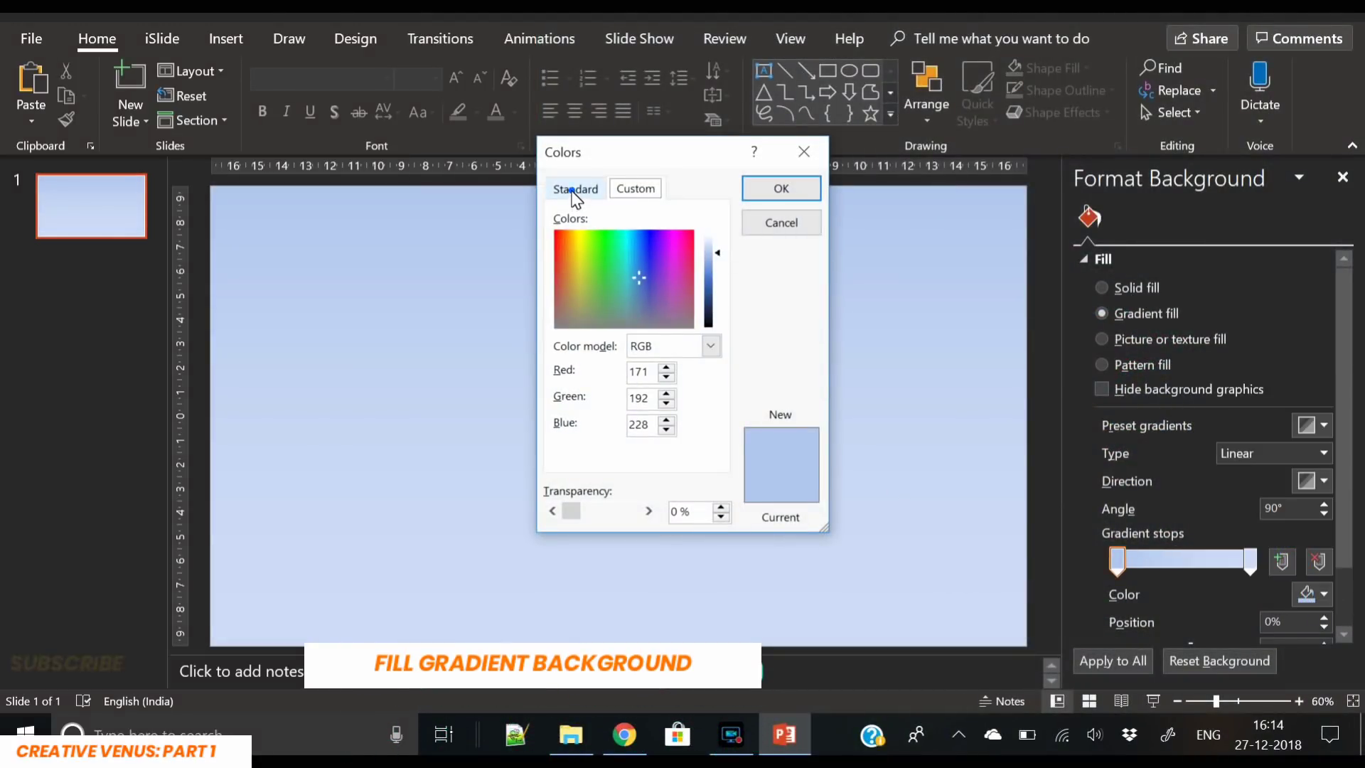
click(575, 188)
click(590, 283)
click(597, 270)
click(604, 280)
click(607, 276)
click(594, 264)
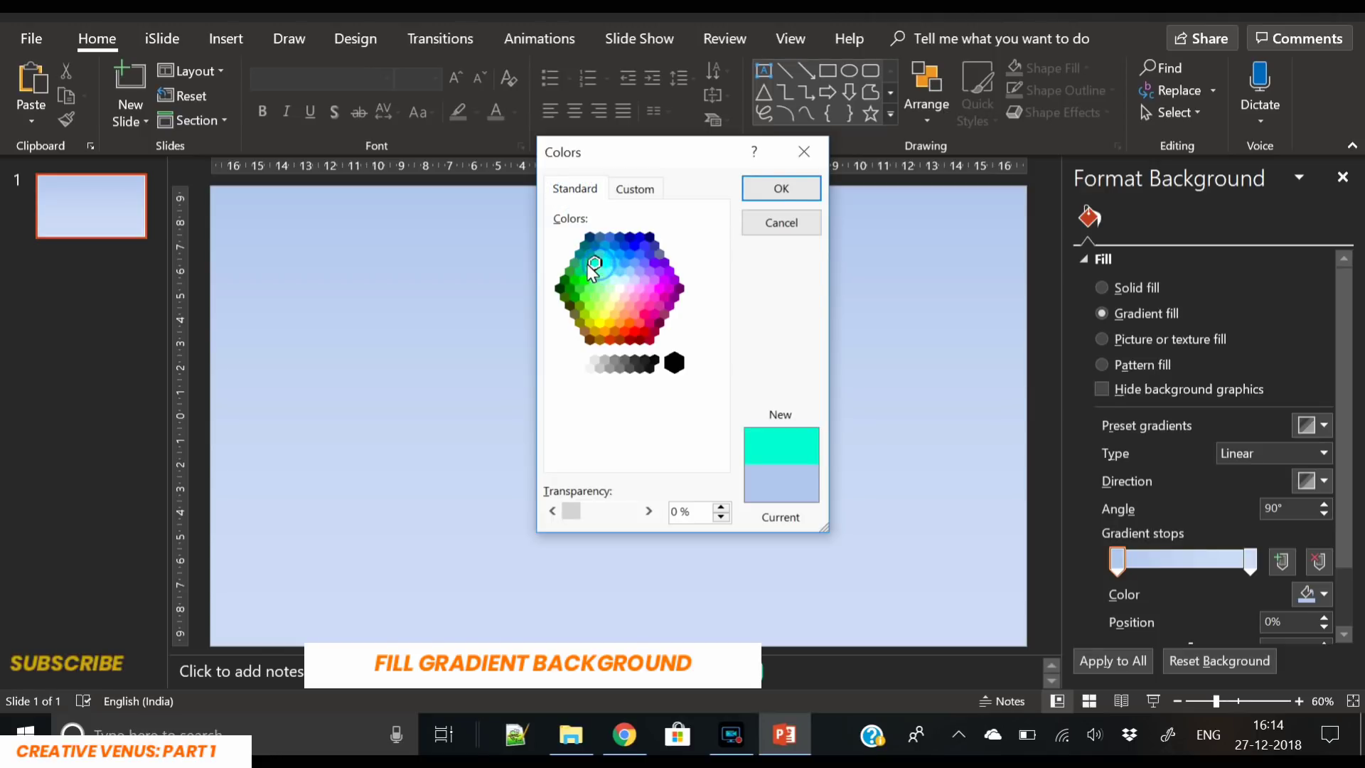
click(799, 185)
Step: Set the last gradient stop to blue from the standard colour palette
click(1247, 564)
scroll(1260, 568, down, 1)
click(1315, 520)
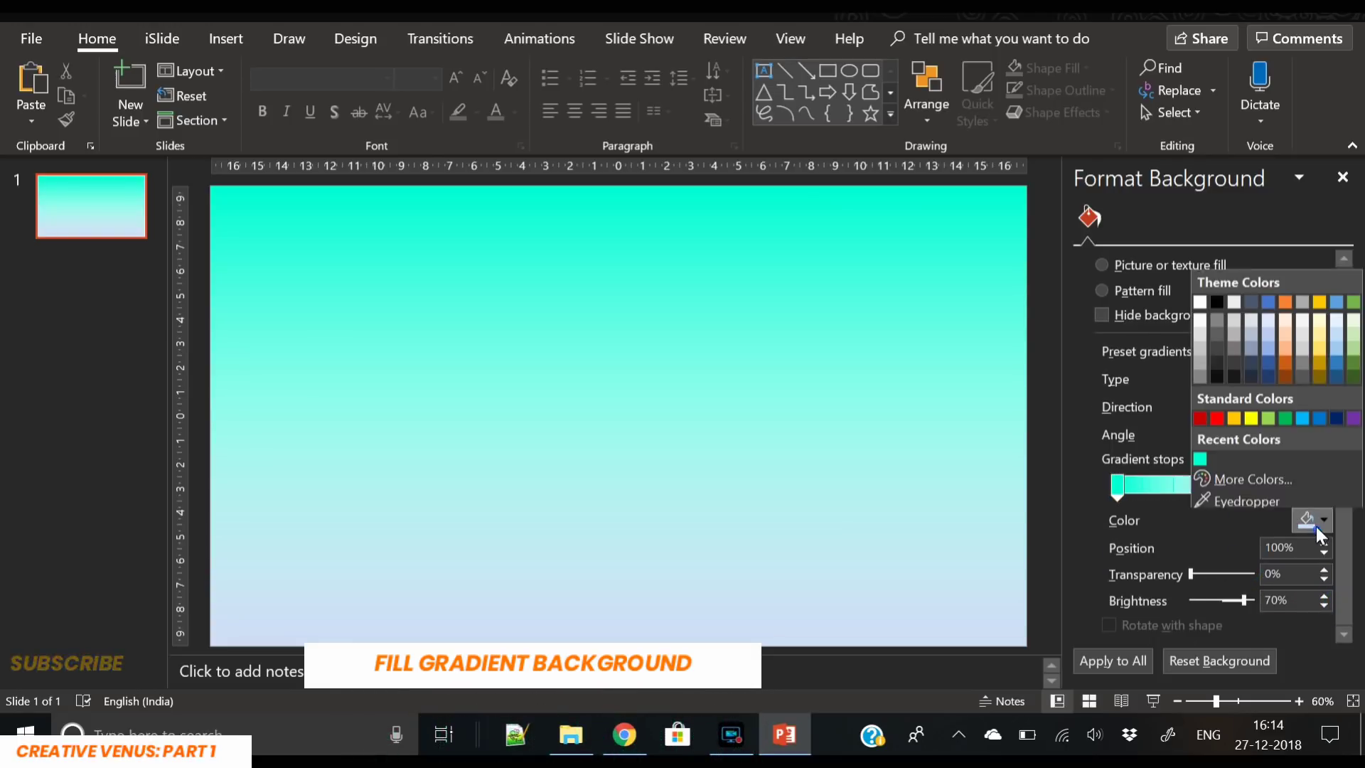
click(1269, 476)
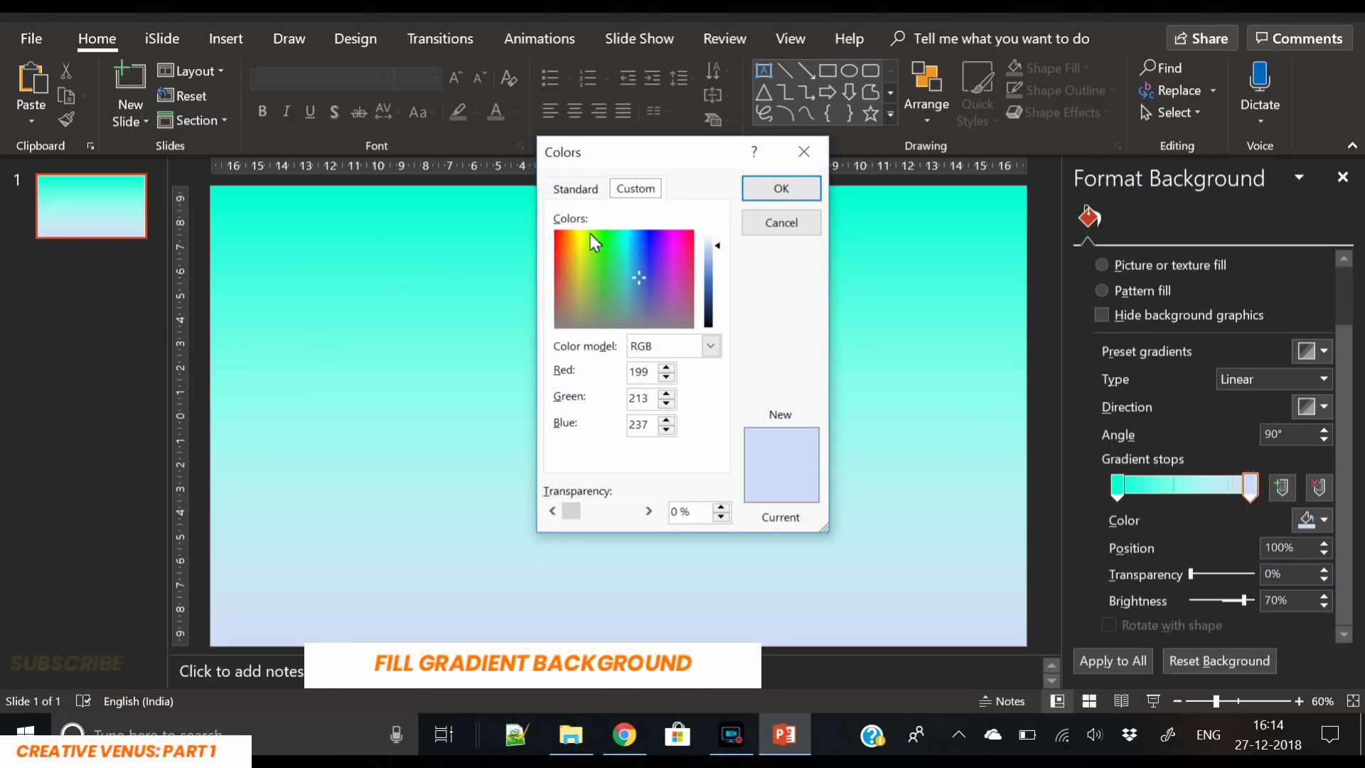
click(586, 195)
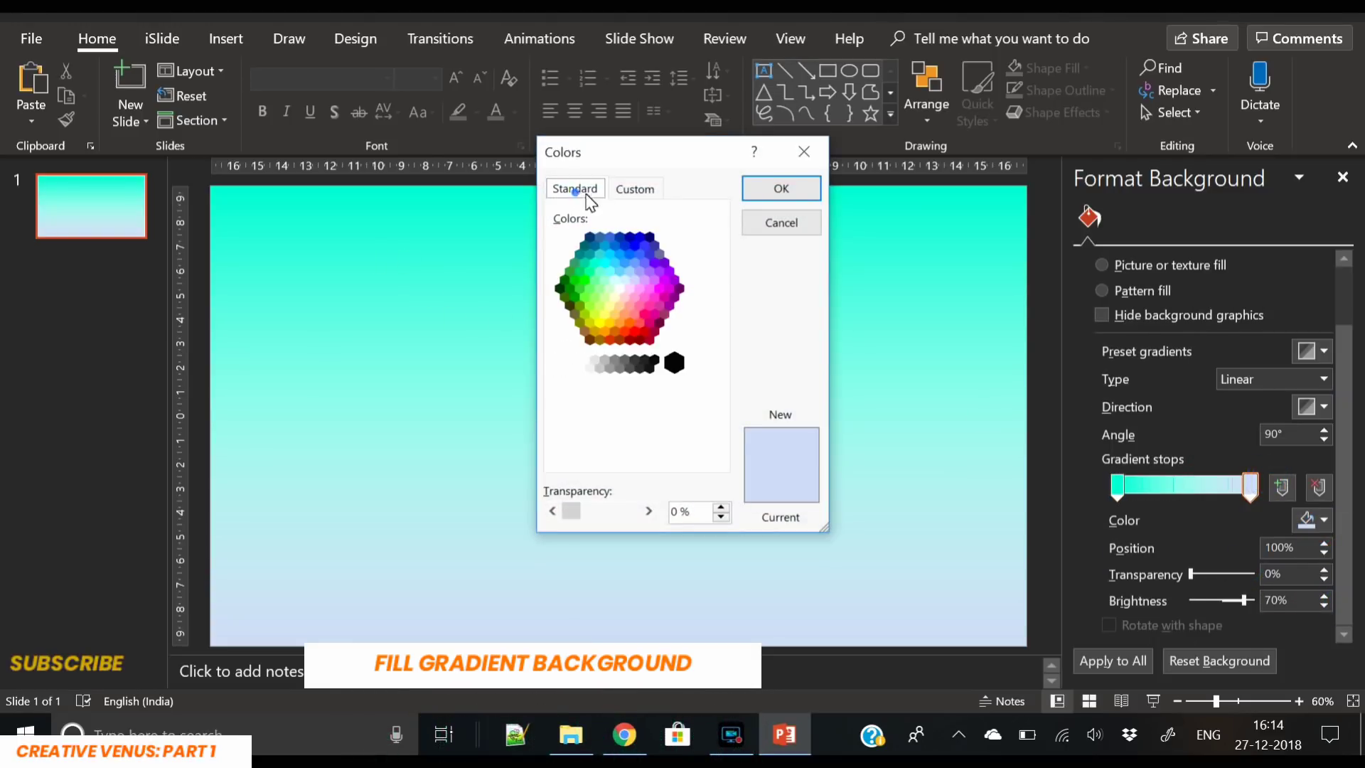
click(600, 246)
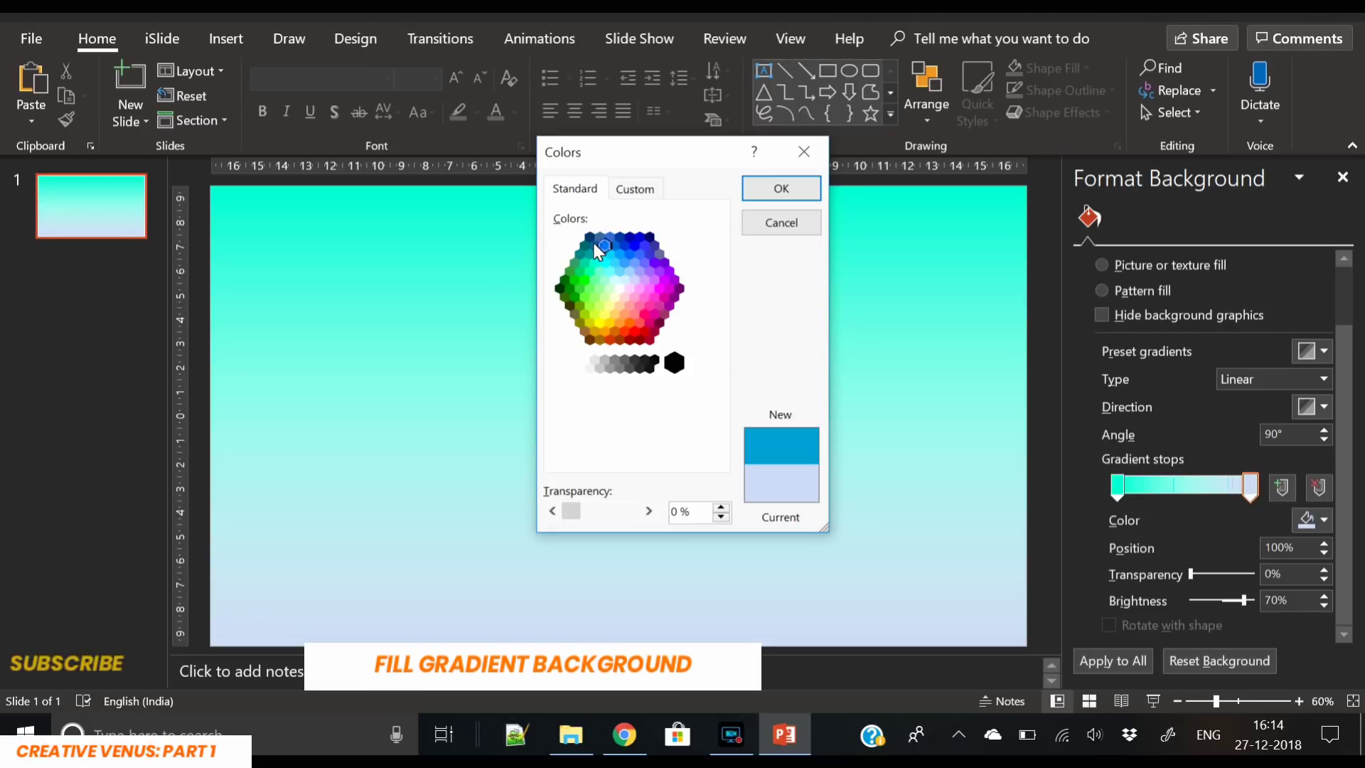
click(802, 198)
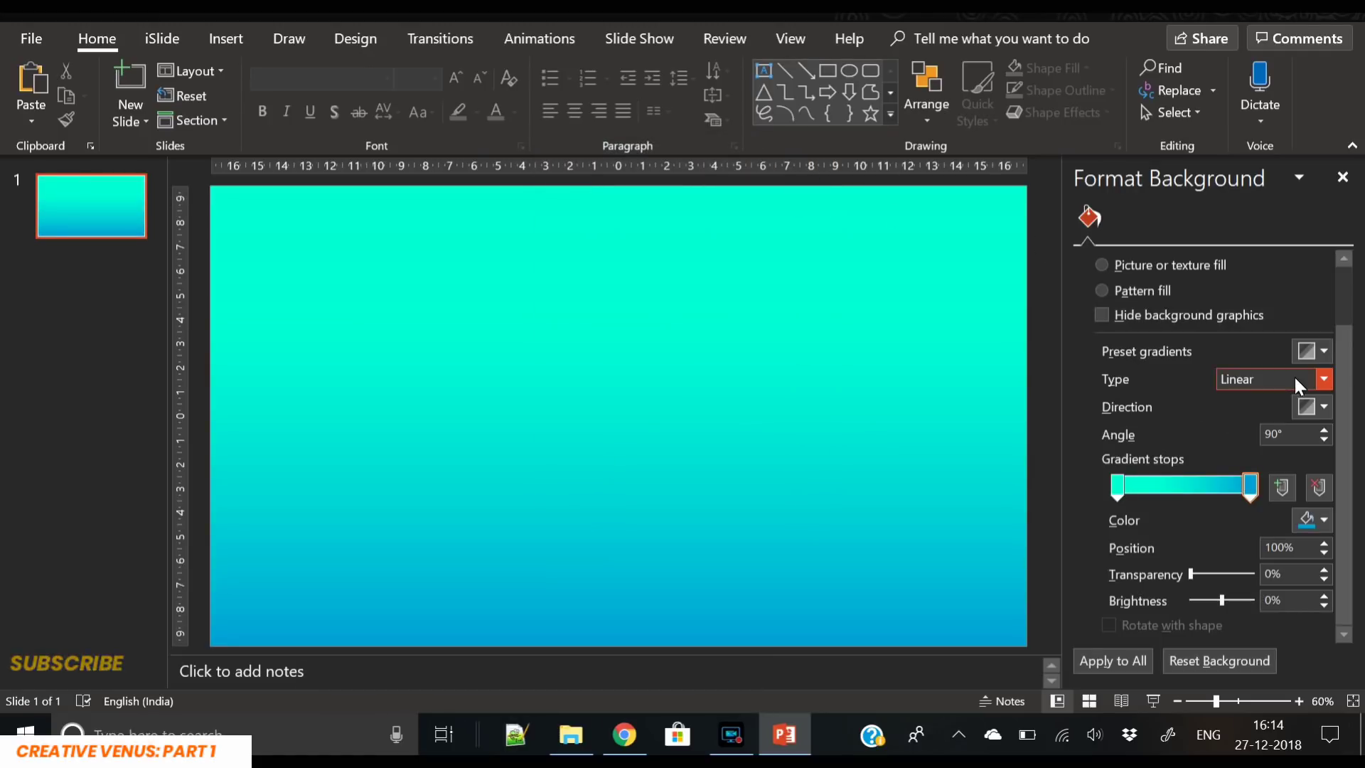
click(1323, 379)
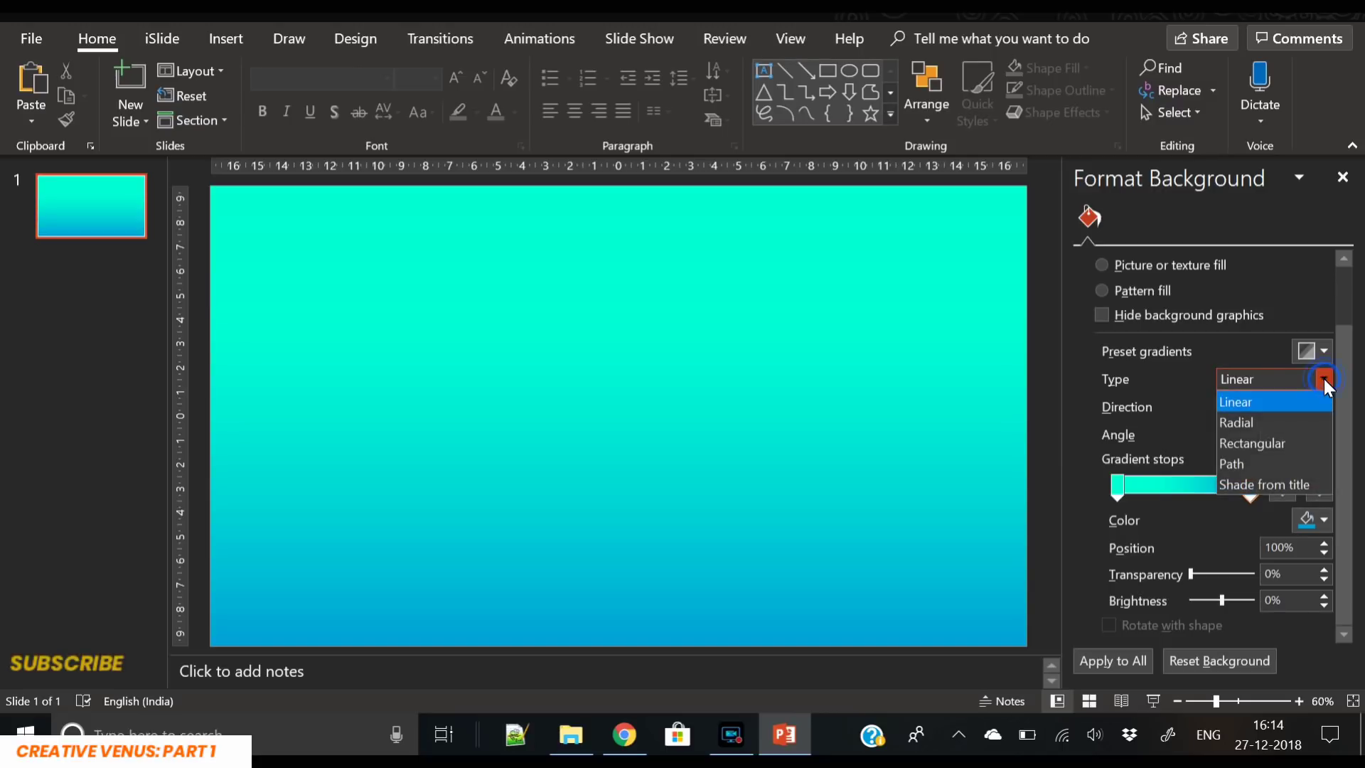
Step: Make the background gradient radial, spreading from the top-left corner
click(1253, 424)
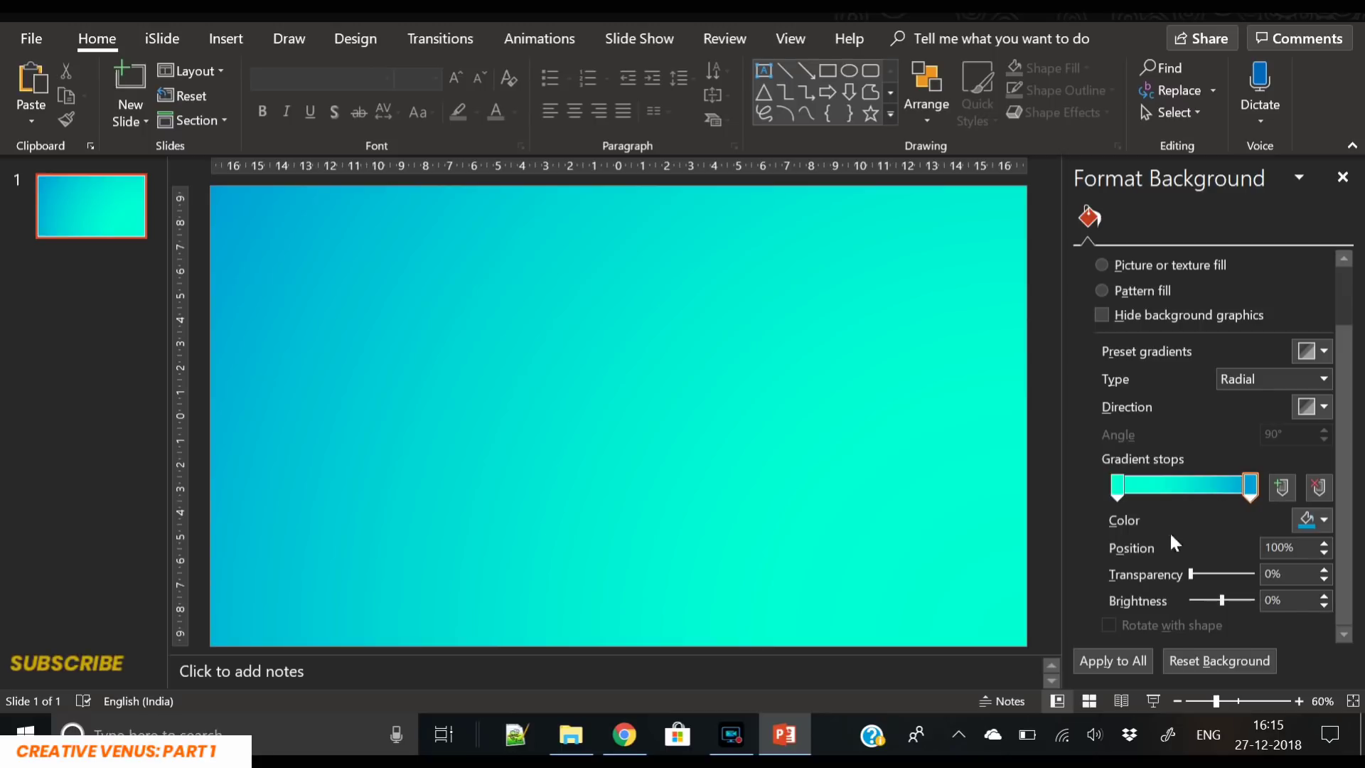
click(1316, 410)
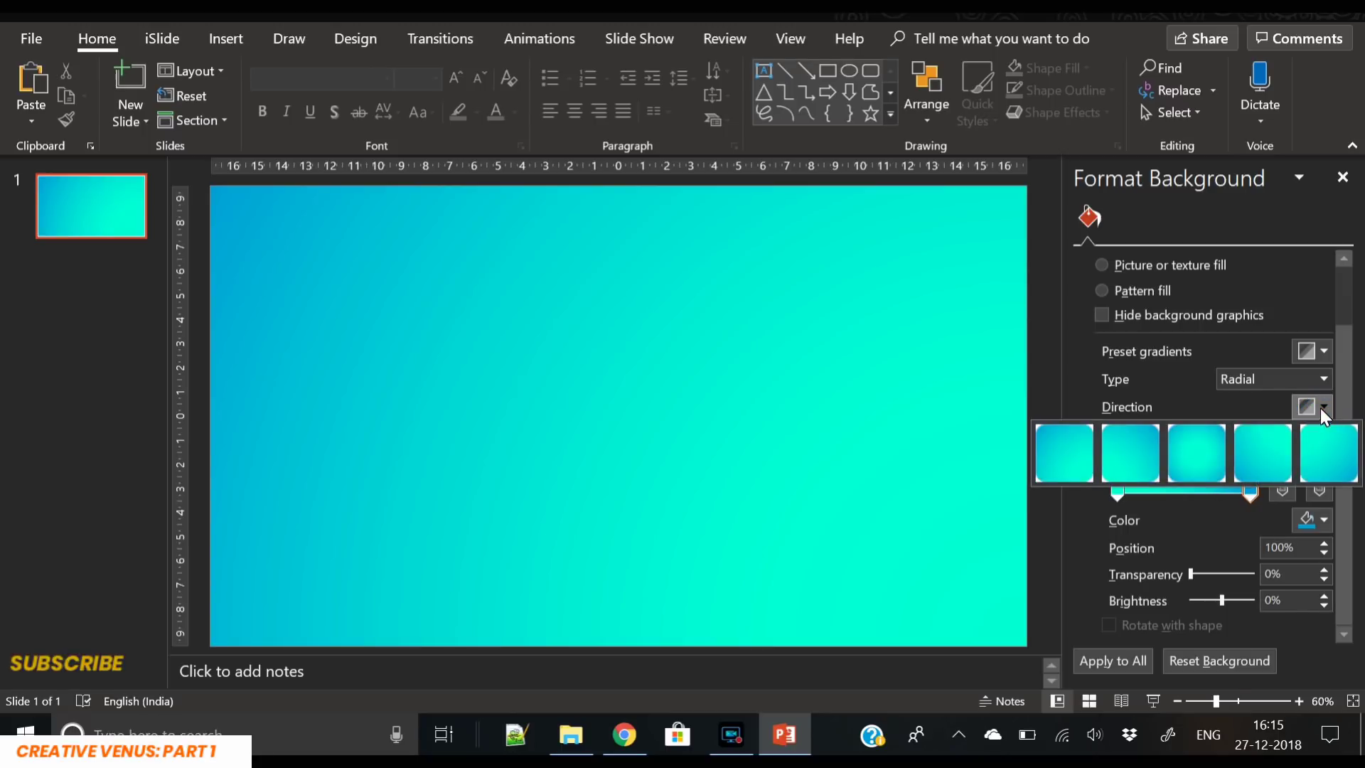
click(1333, 460)
Step: Add a new gradient stop, move it to 0%, and colour it aquamarine
mouse_move(1112, 485)
mouse_down()
mouse_move(1168, 487)
mouse_move(1116, 489)
mouse_up()
click(1133, 489)
click(1314, 520)
click(1277, 476)
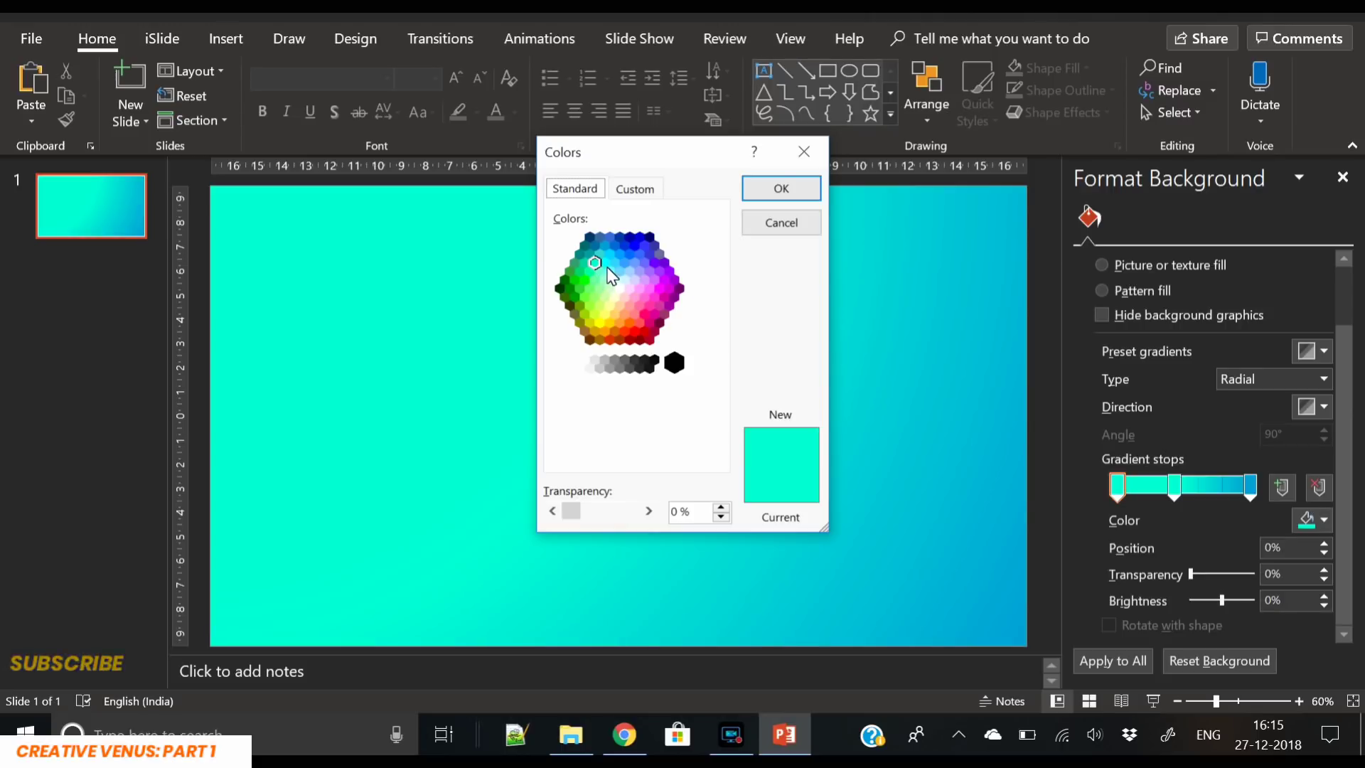
click(794, 189)
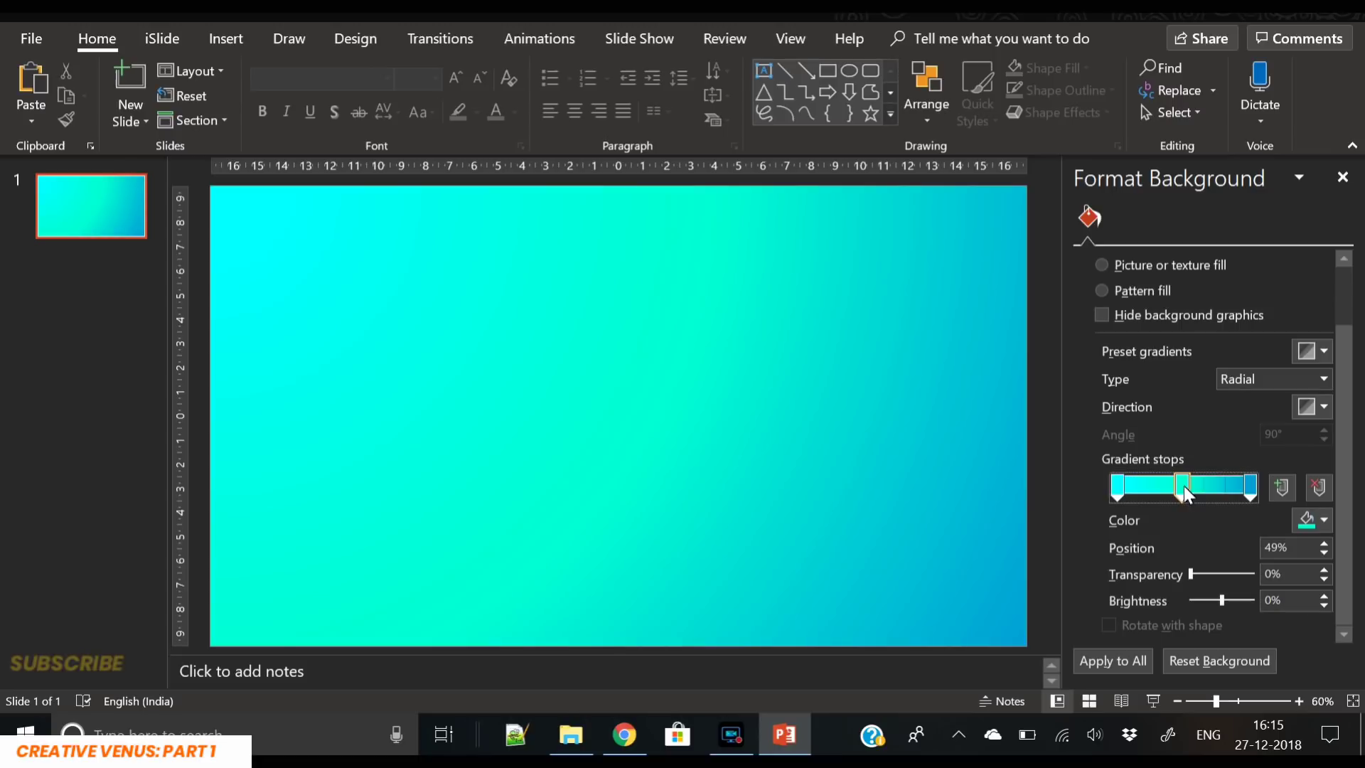
click(953, 306)
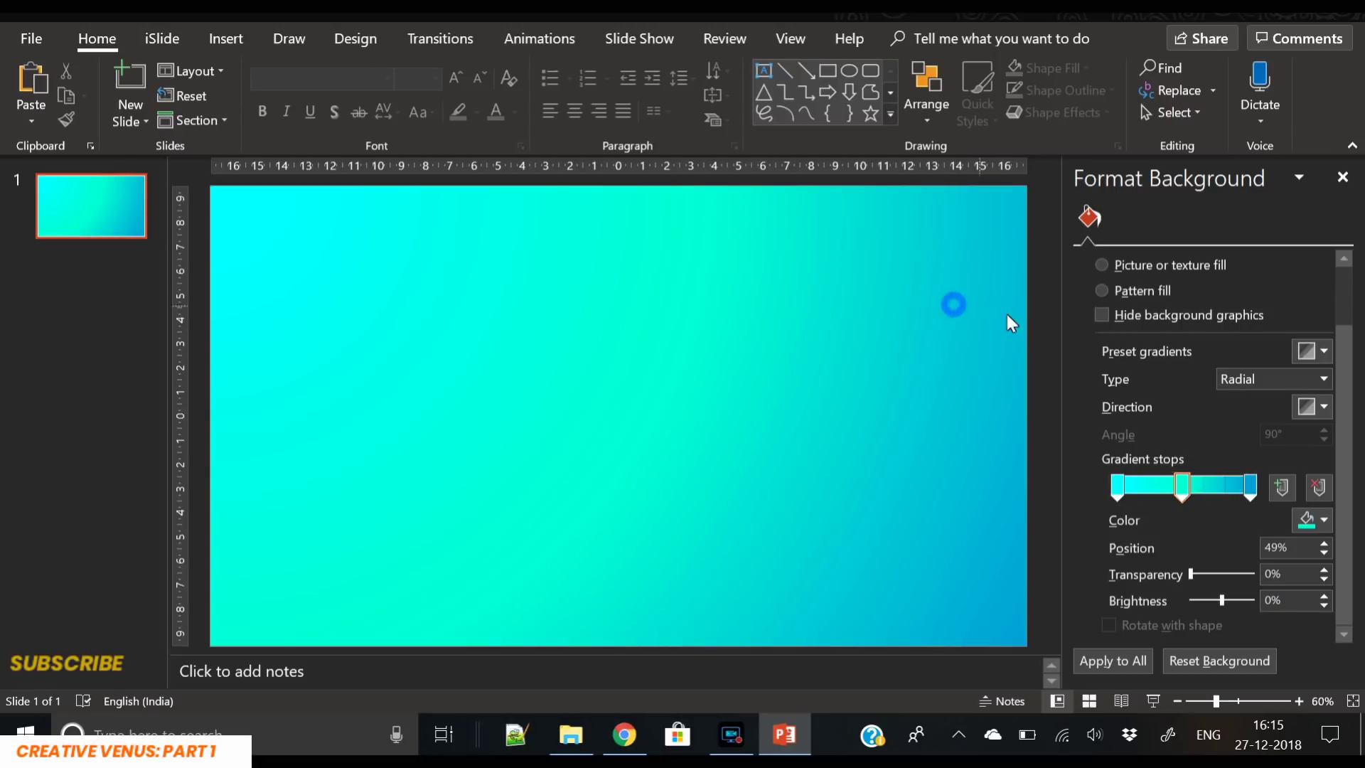
click(948, 398)
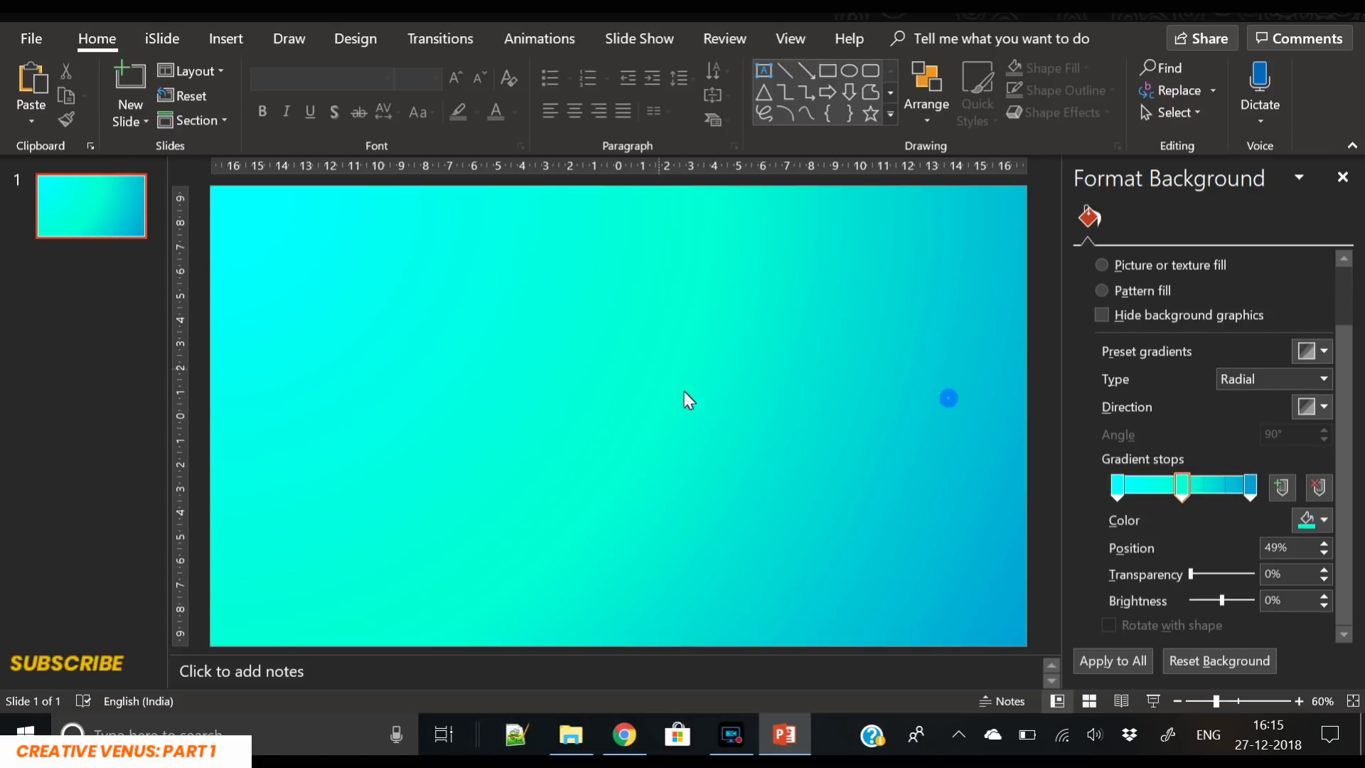
Step: Duplicate the gradient slide three times for four slides, then return to slide 1
right_click(71, 202)
click(135, 352)
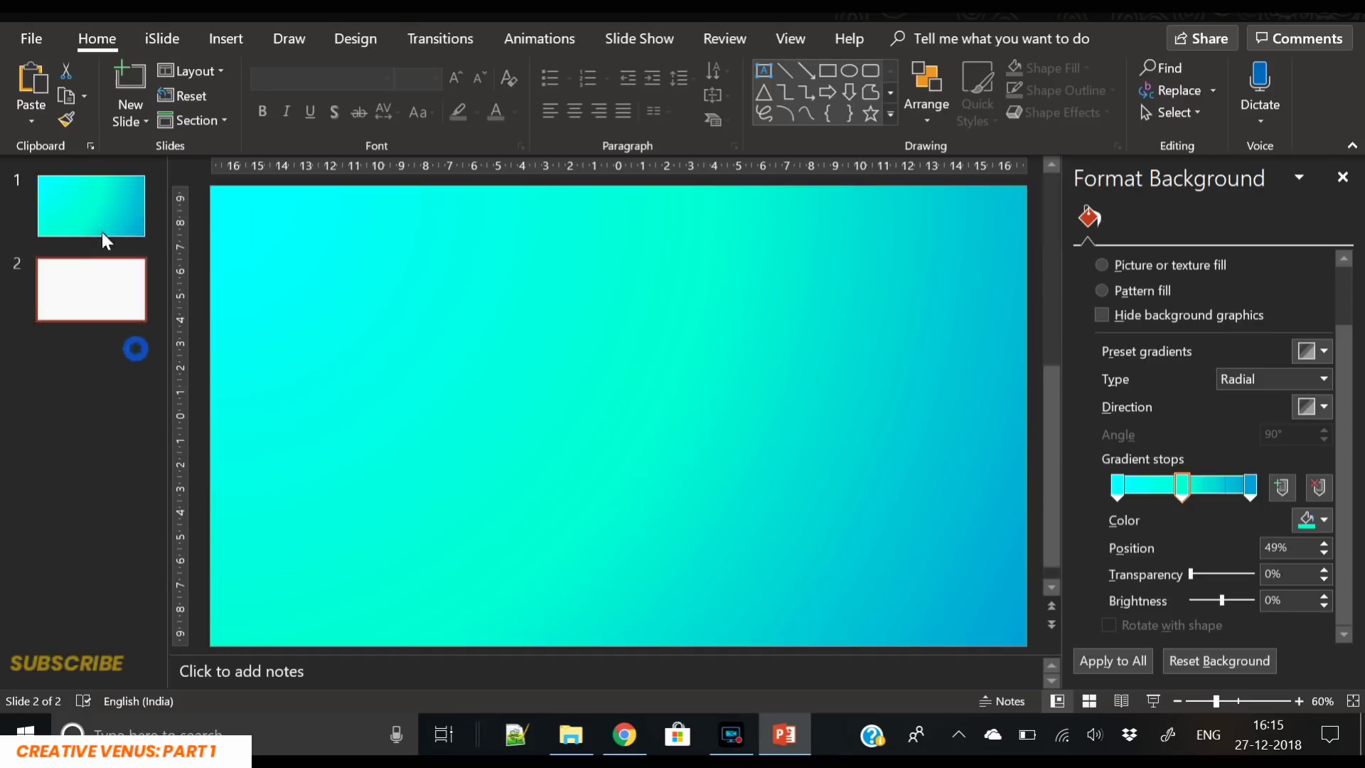
right_click(84, 270)
click(132, 430)
right_click(92, 309)
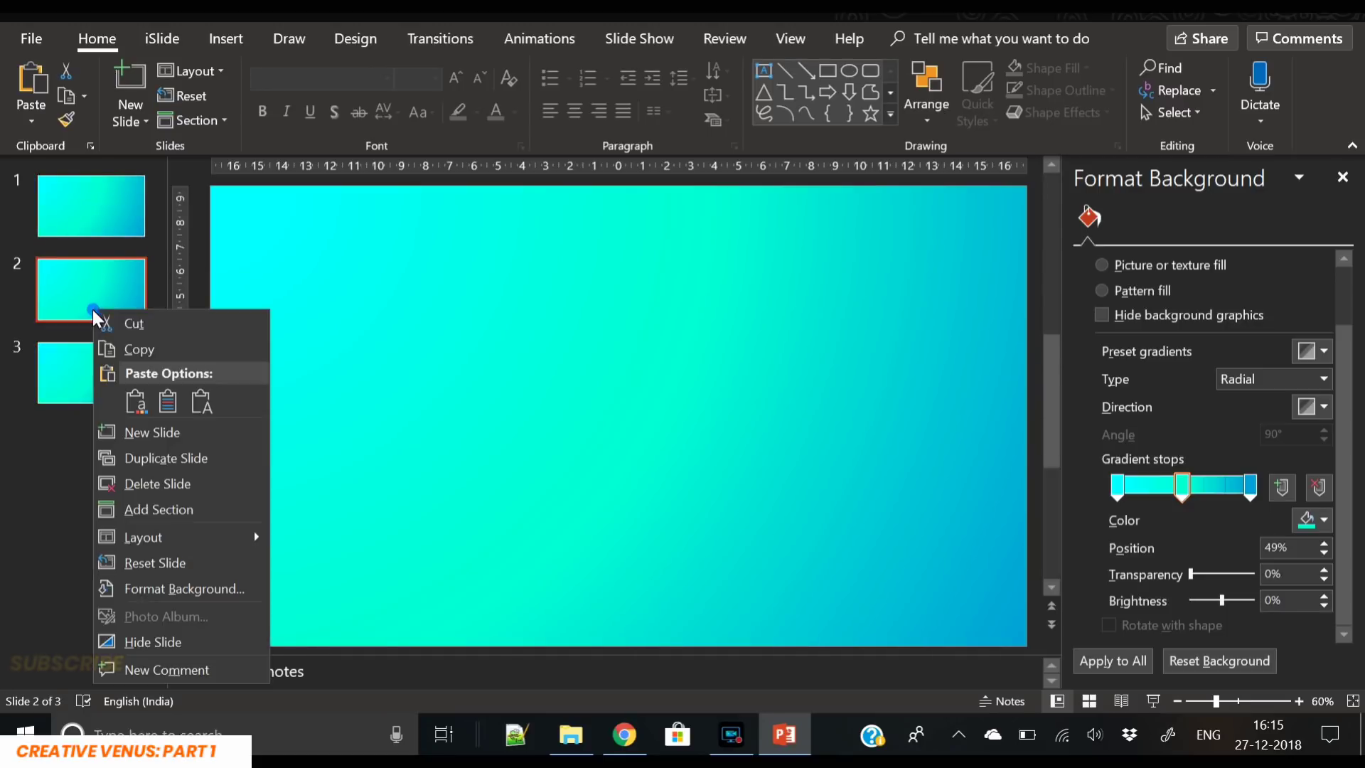
click(164, 456)
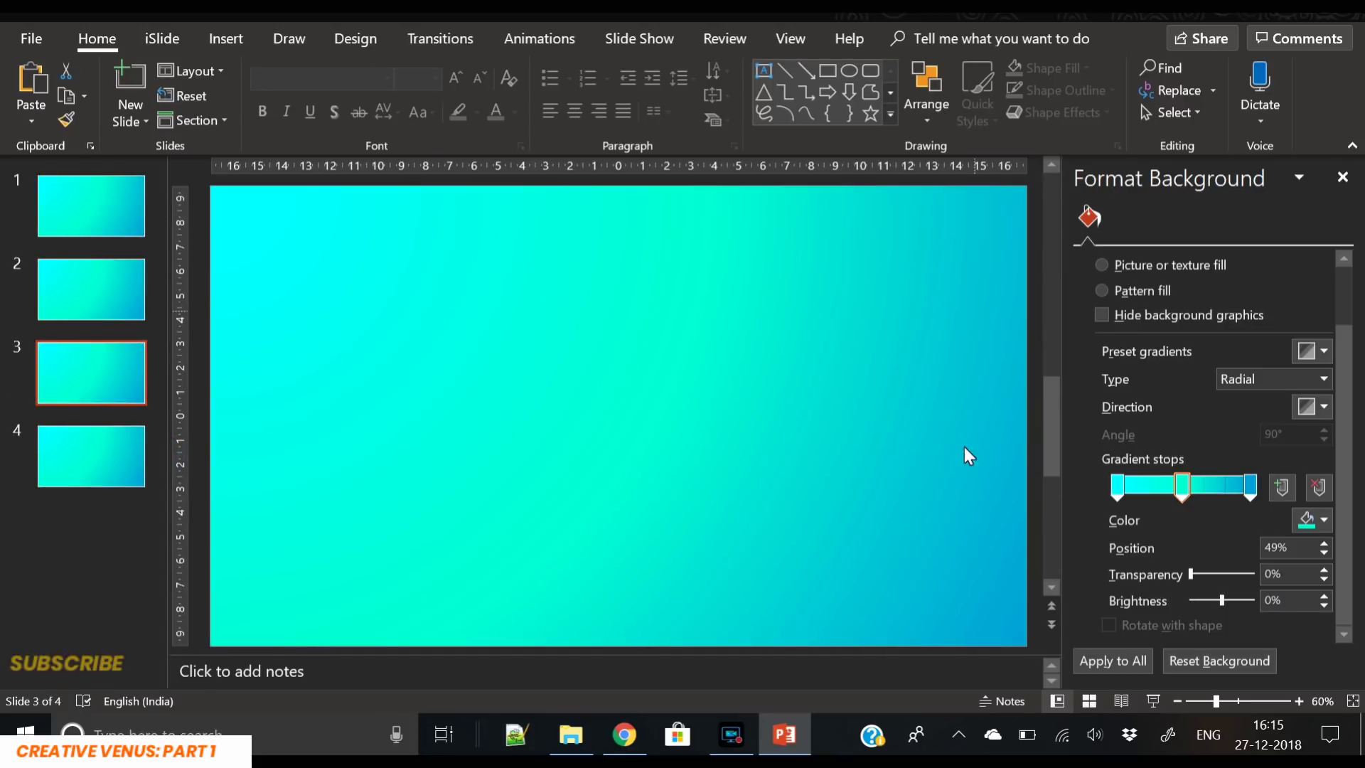
key(Home)
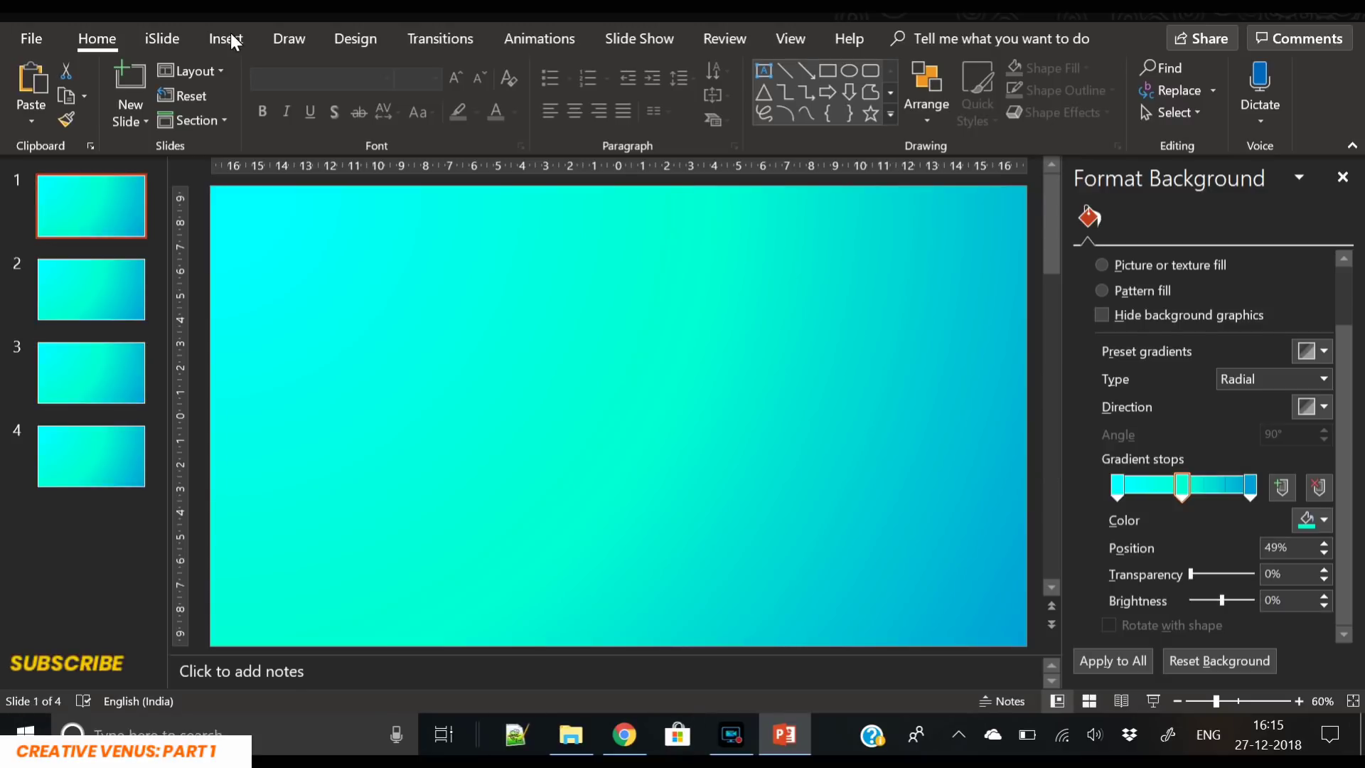
Step: Draw a square-cornered 12.91 × 9.3 cm rectangle near slide centre with no outline
click(234, 36)
click(342, 91)
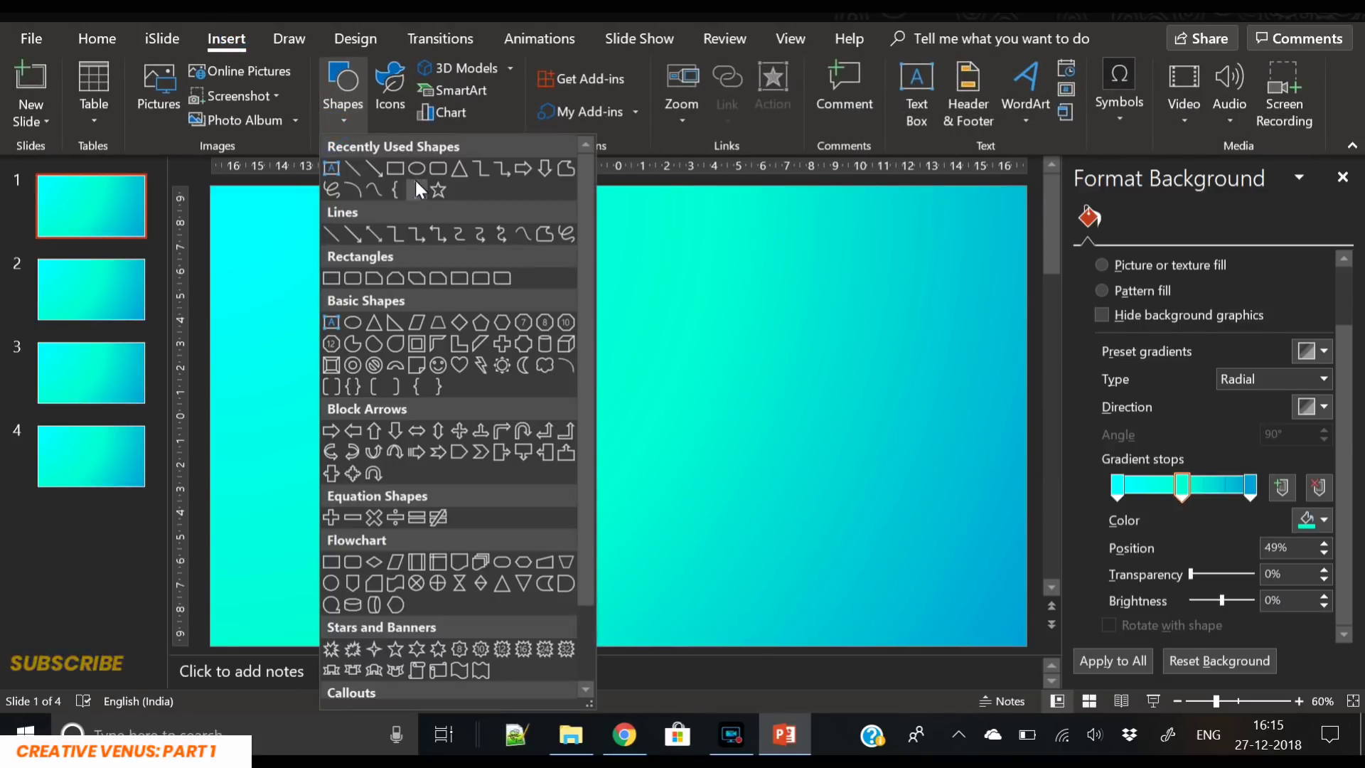
click(430, 169)
mouse_move(488, 308)
mouse_down()
mouse_move(682, 608)
mouse_move(735, 612)
mouse_move(713, 620)
mouse_up()
drag(525, 304, 493, 306)
drag(576, 402, 587, 350)
click(552, 90)
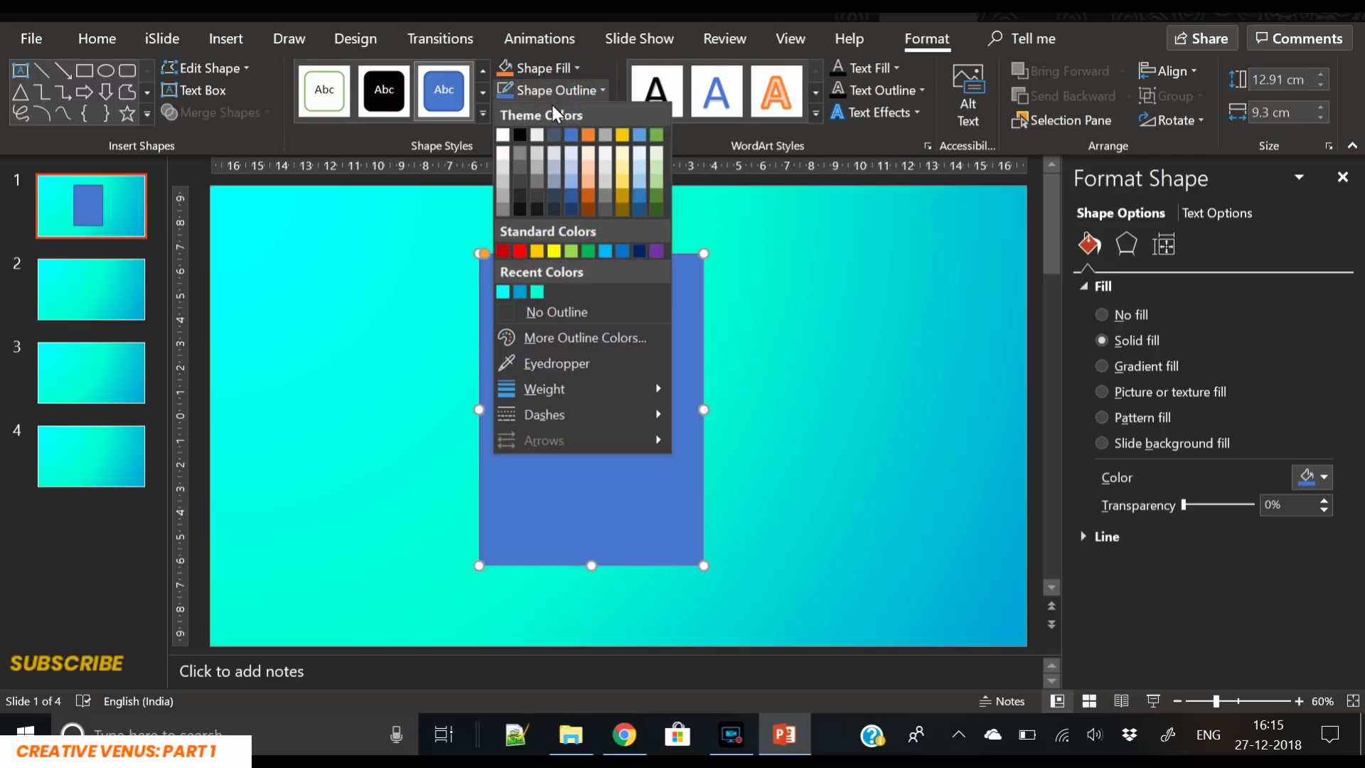
click(557, 313)
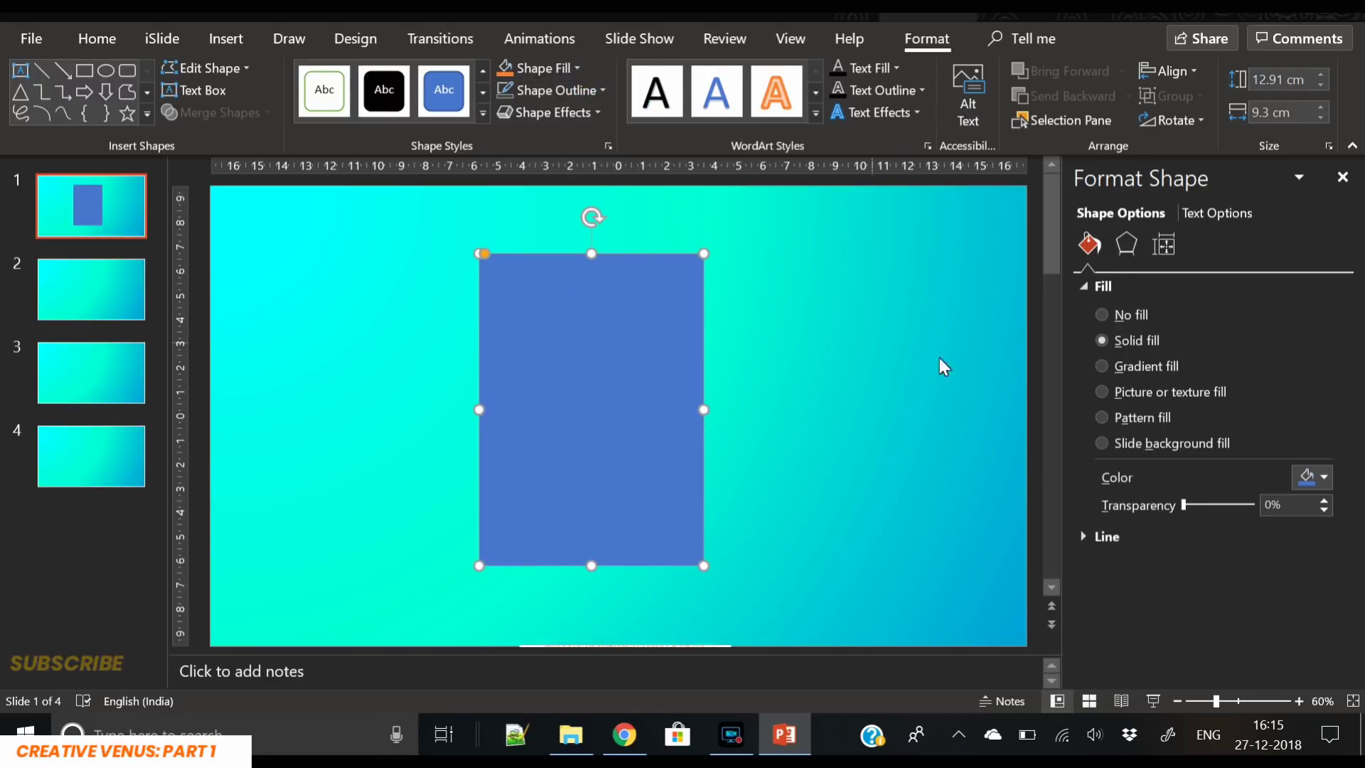
Step: Apply a Parallel 3-D rotation preset to tilt the rectangle into an isometric diamond
click(1127, 250)
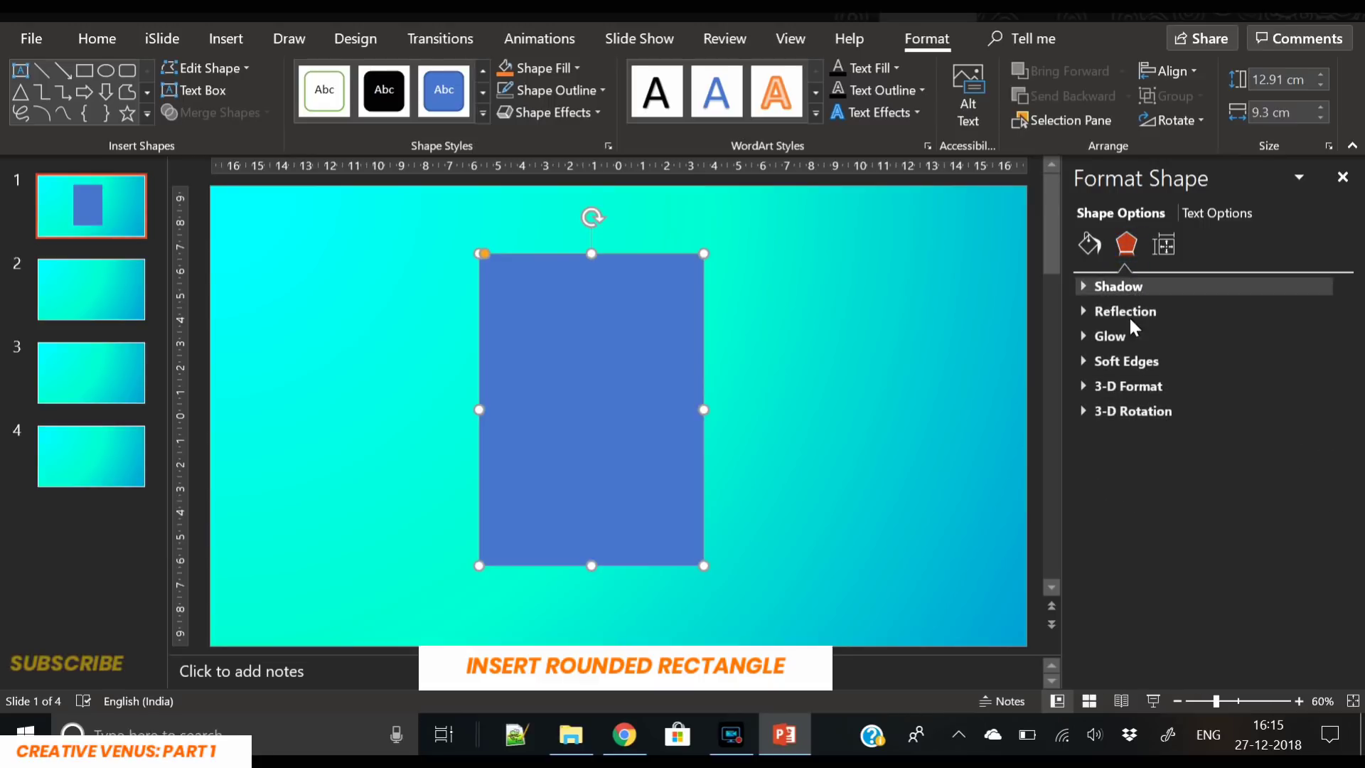
click(1134, 408)
click(1312, 448)
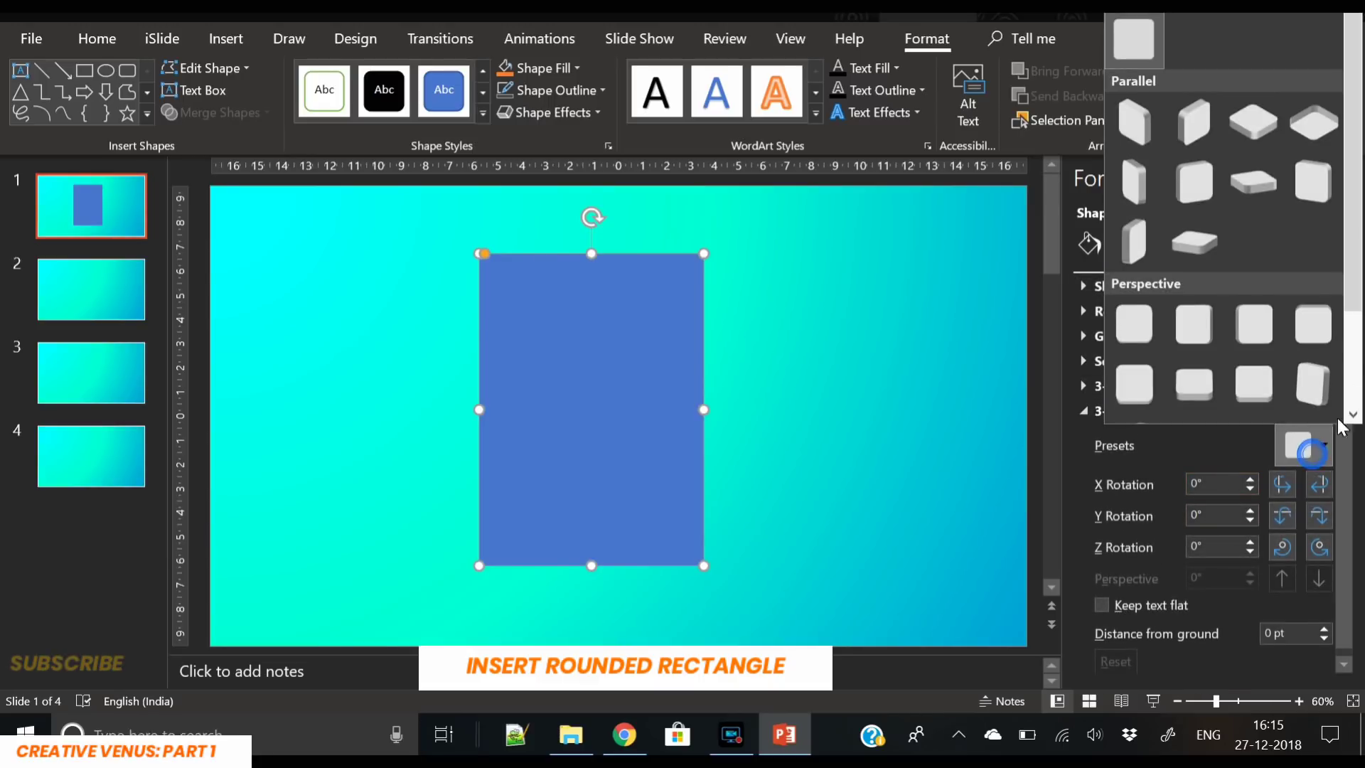
click(1248, 120)
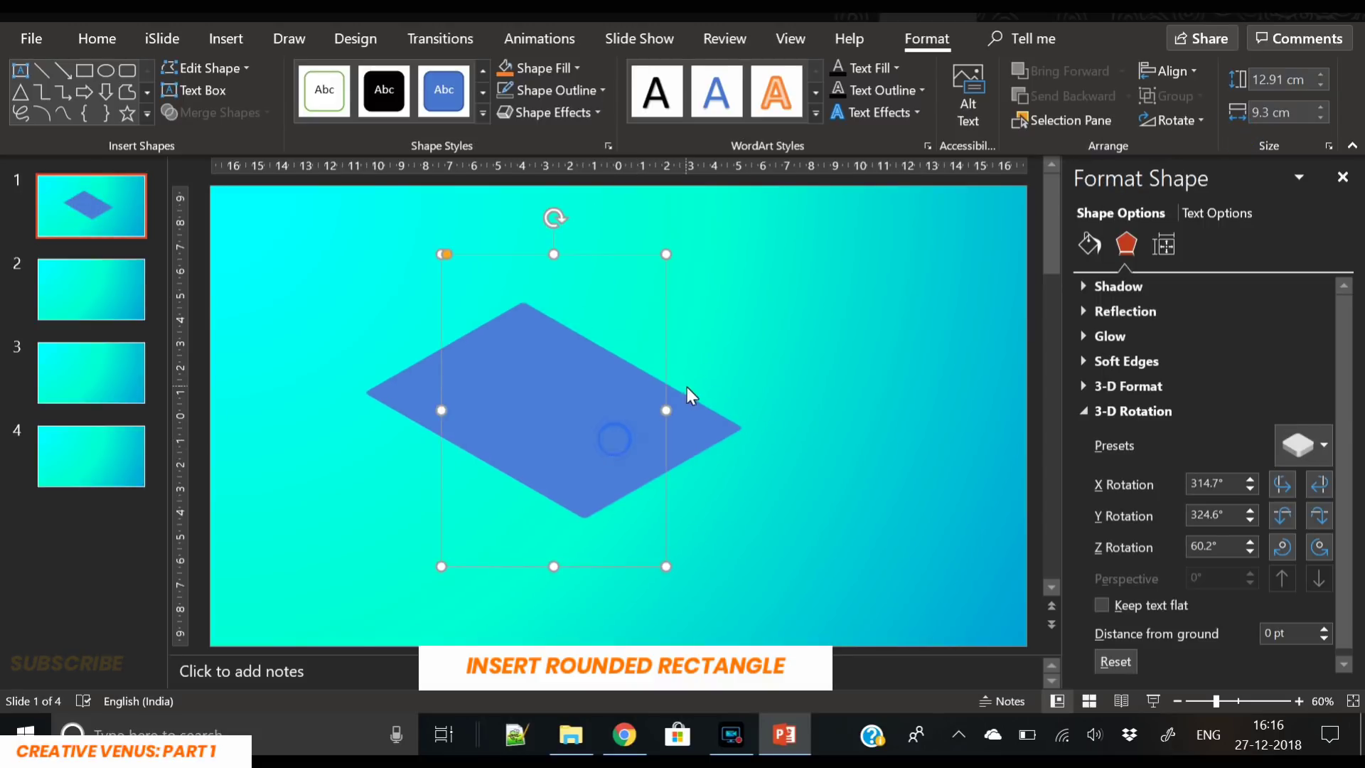
Step: Resize the diamond to about 15.06 × 10.04 cm
drag(668, 410, 655, 410)
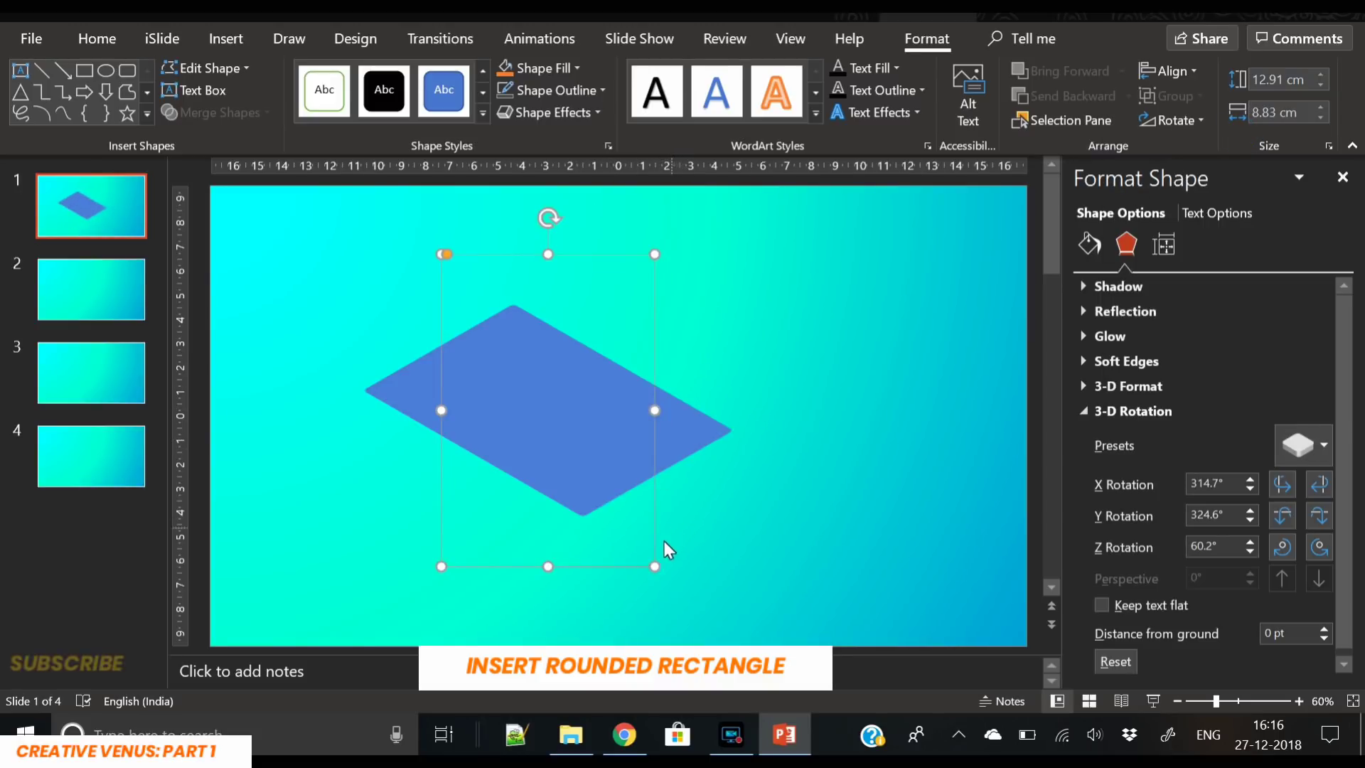
drag(548, 567, 548, 619)
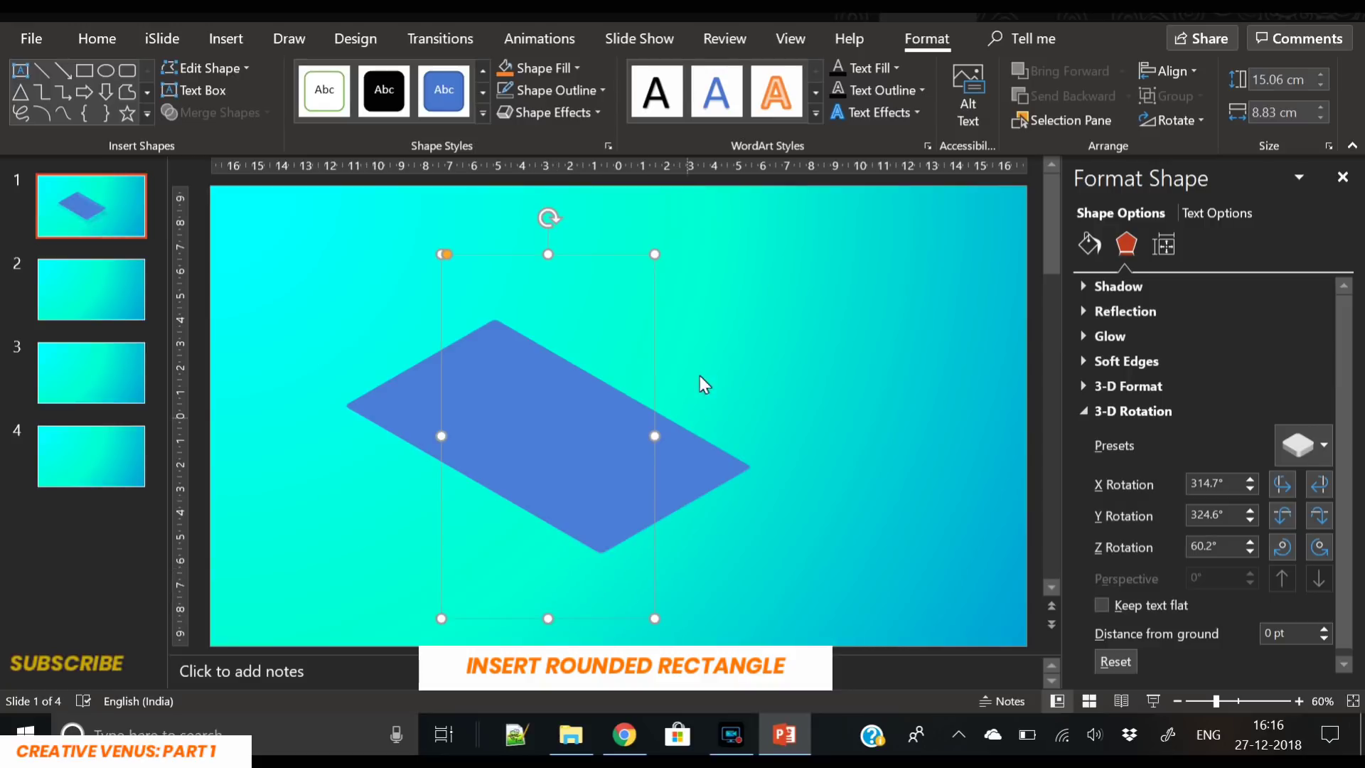
drag(652, 440, 684, 438)
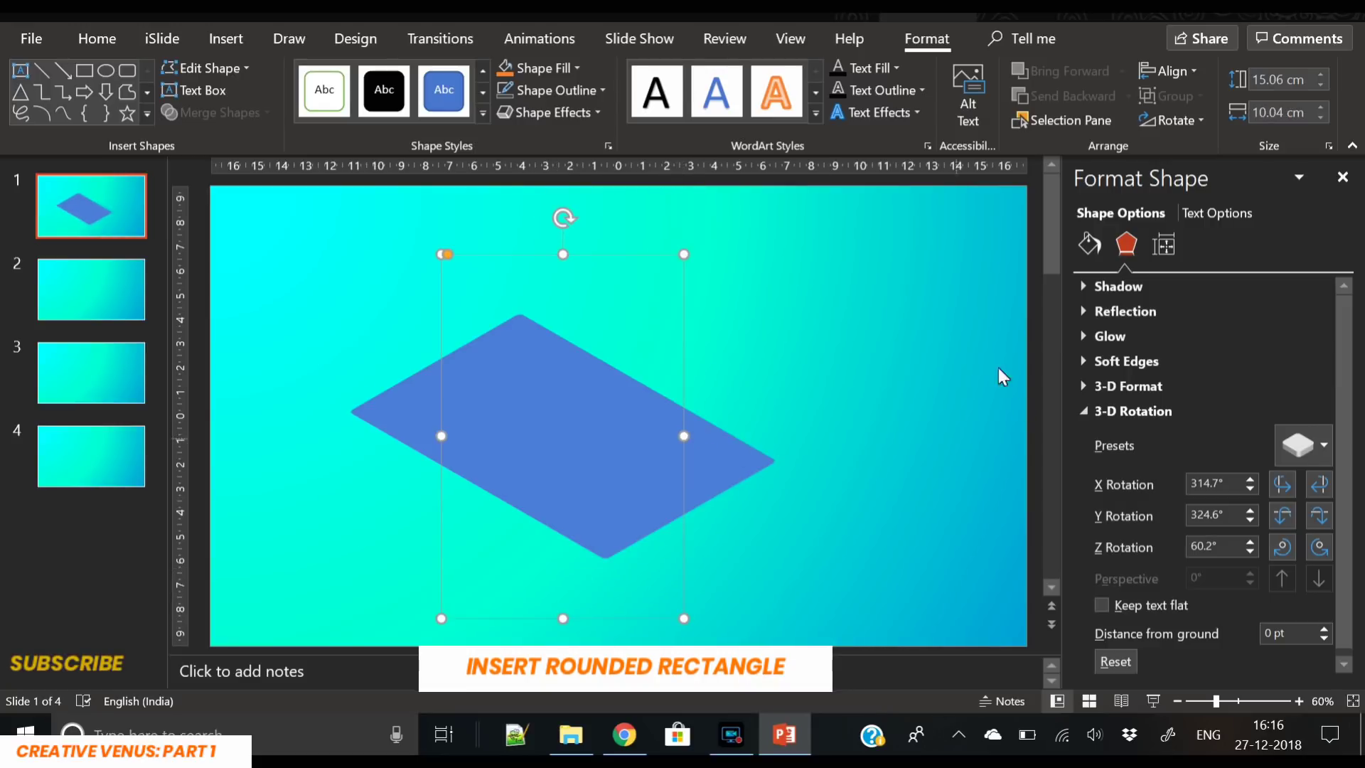
click(1092, 247)
Step: Give the diamond a linear 225° gradient fill and delete the middle stop
click(1141, 370)
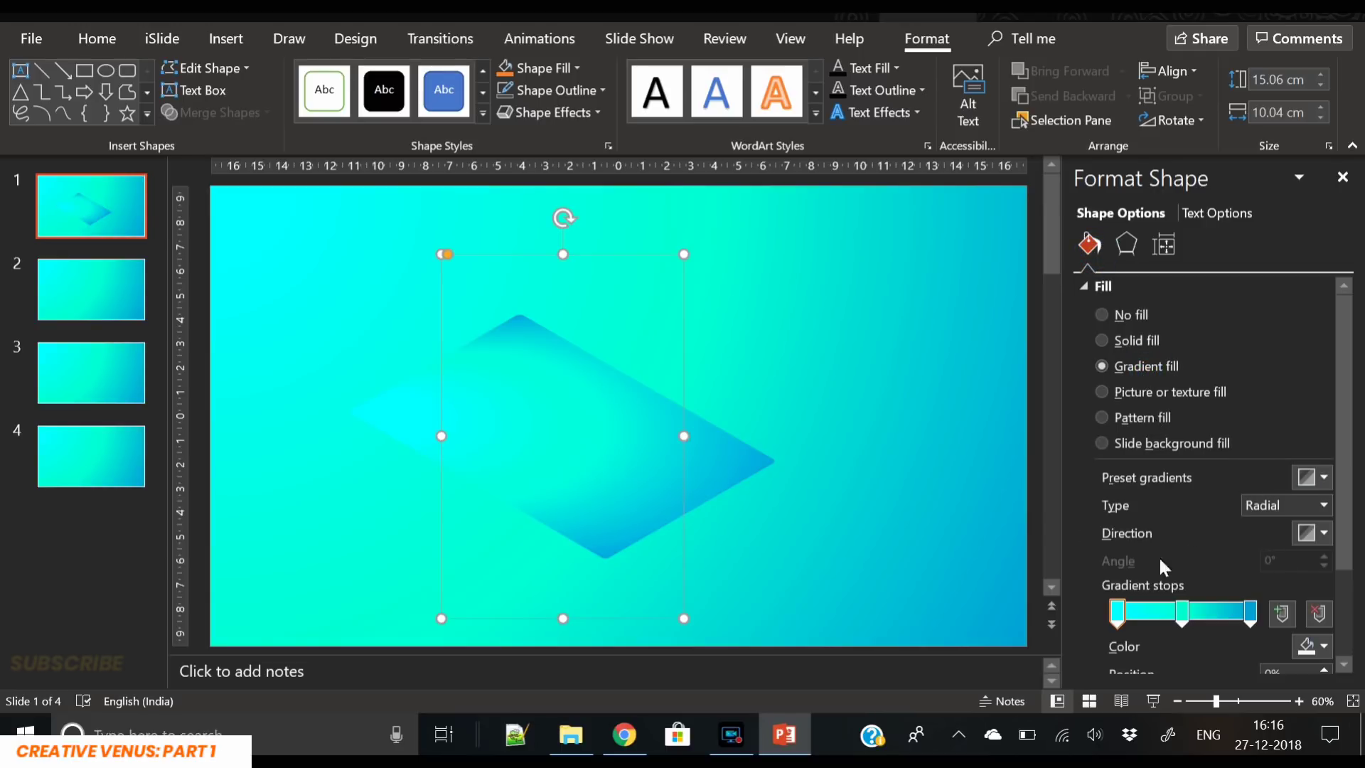
click(1324, 507)
click(1278, 535)
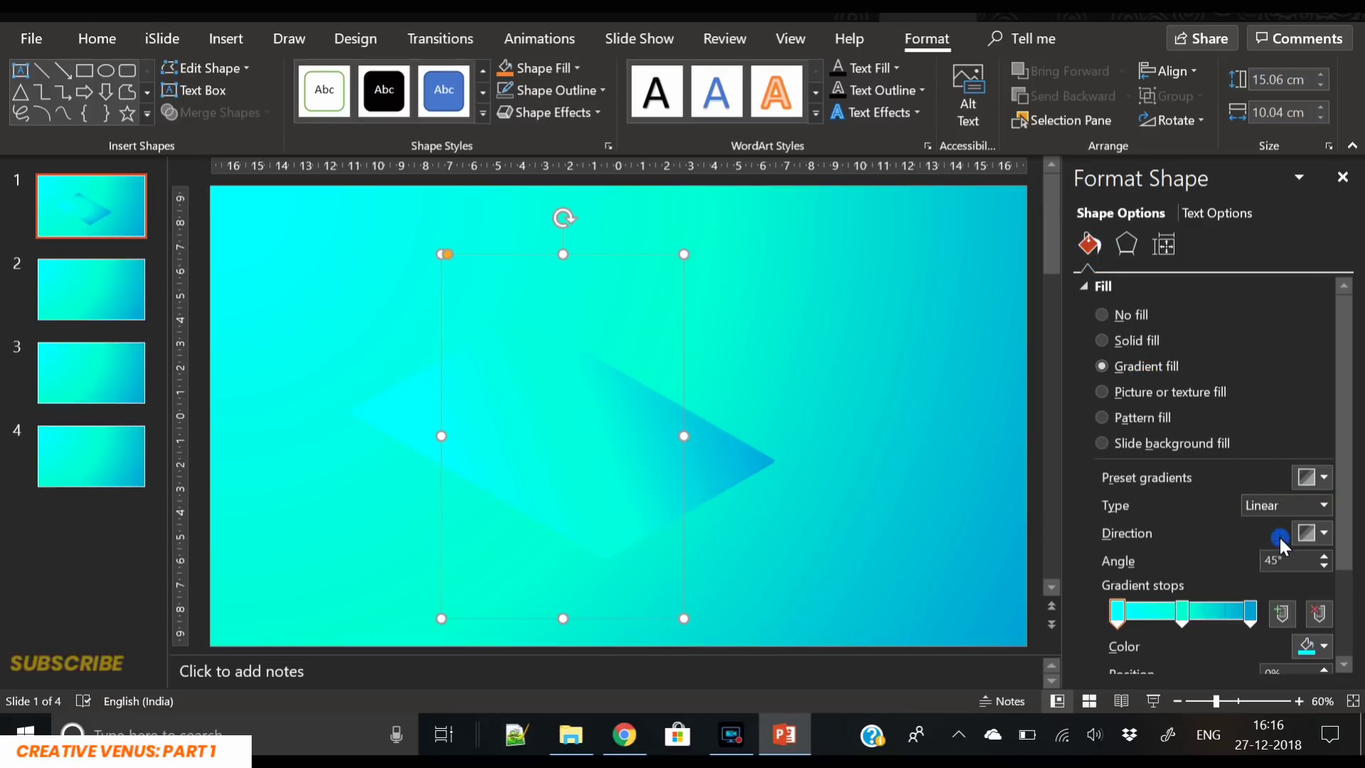
click(1322, 540)
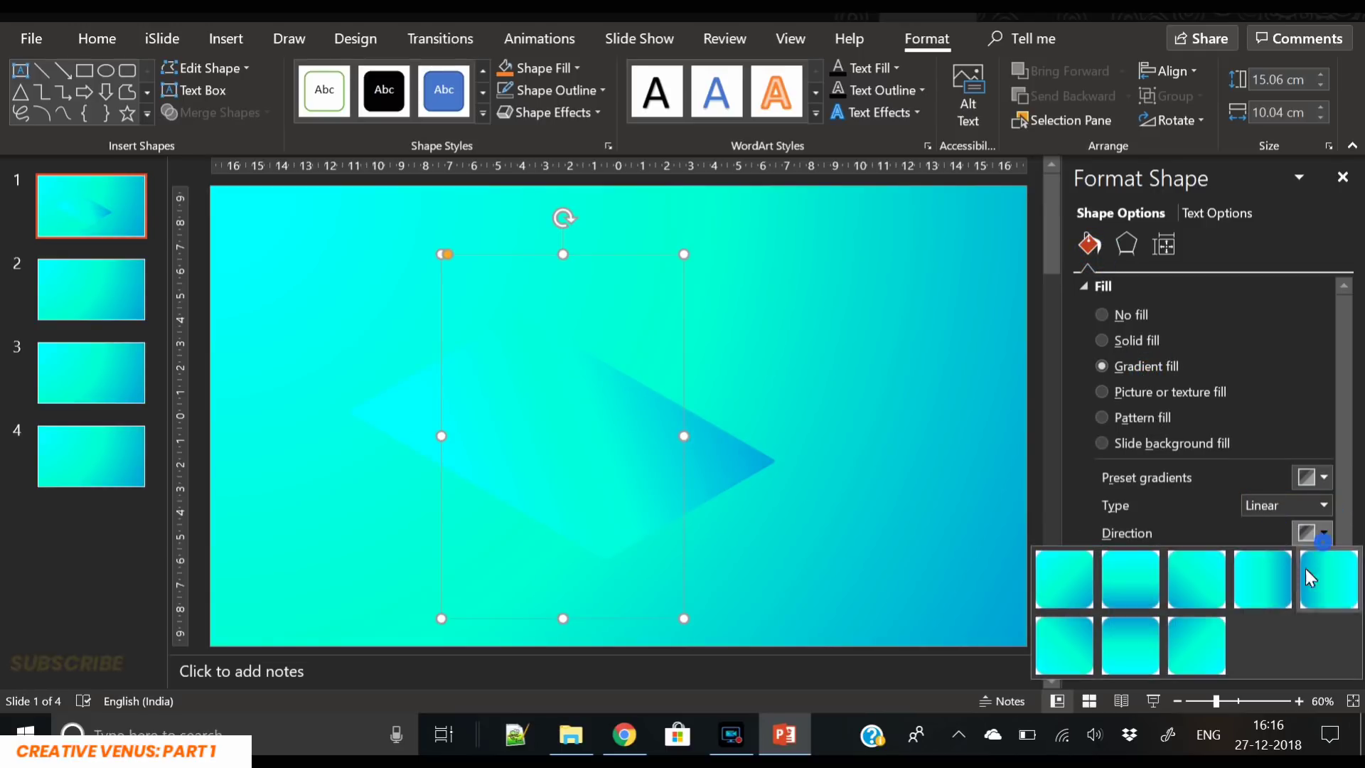
click(1205, 649)
click(1183, 611)
click(1320, 613)
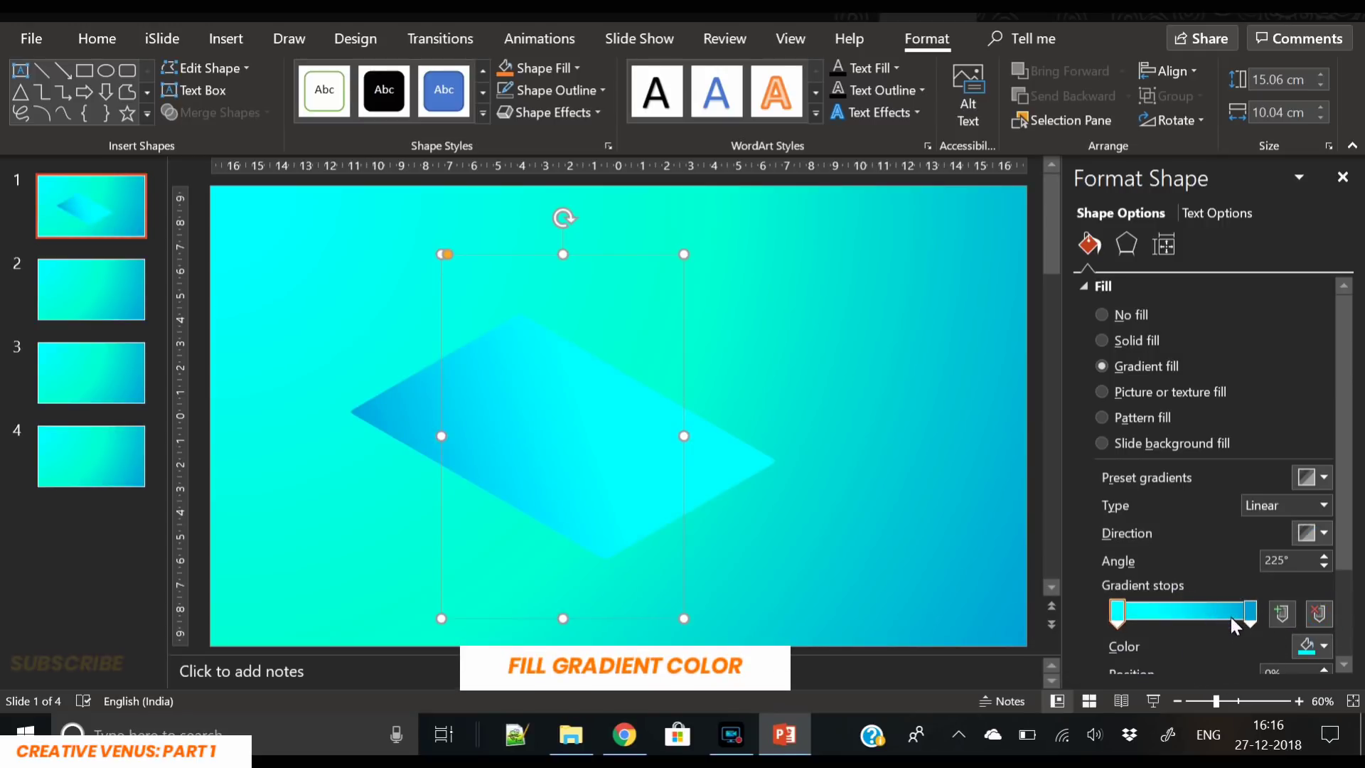
Step: Darken the first gradient stop to a deeper teal with a custom colour
scroll(1345, 530, down, 2)
click(1309, 566)
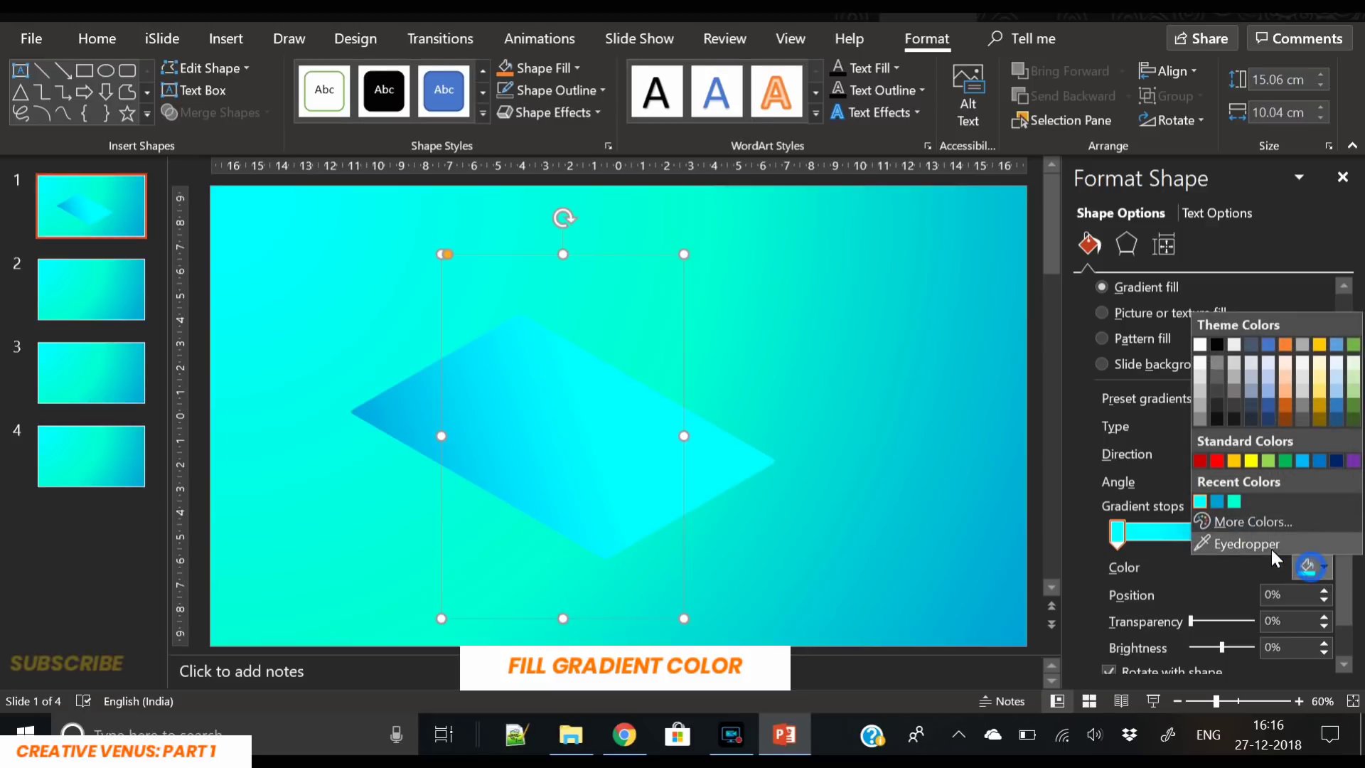
click(1265, 526)
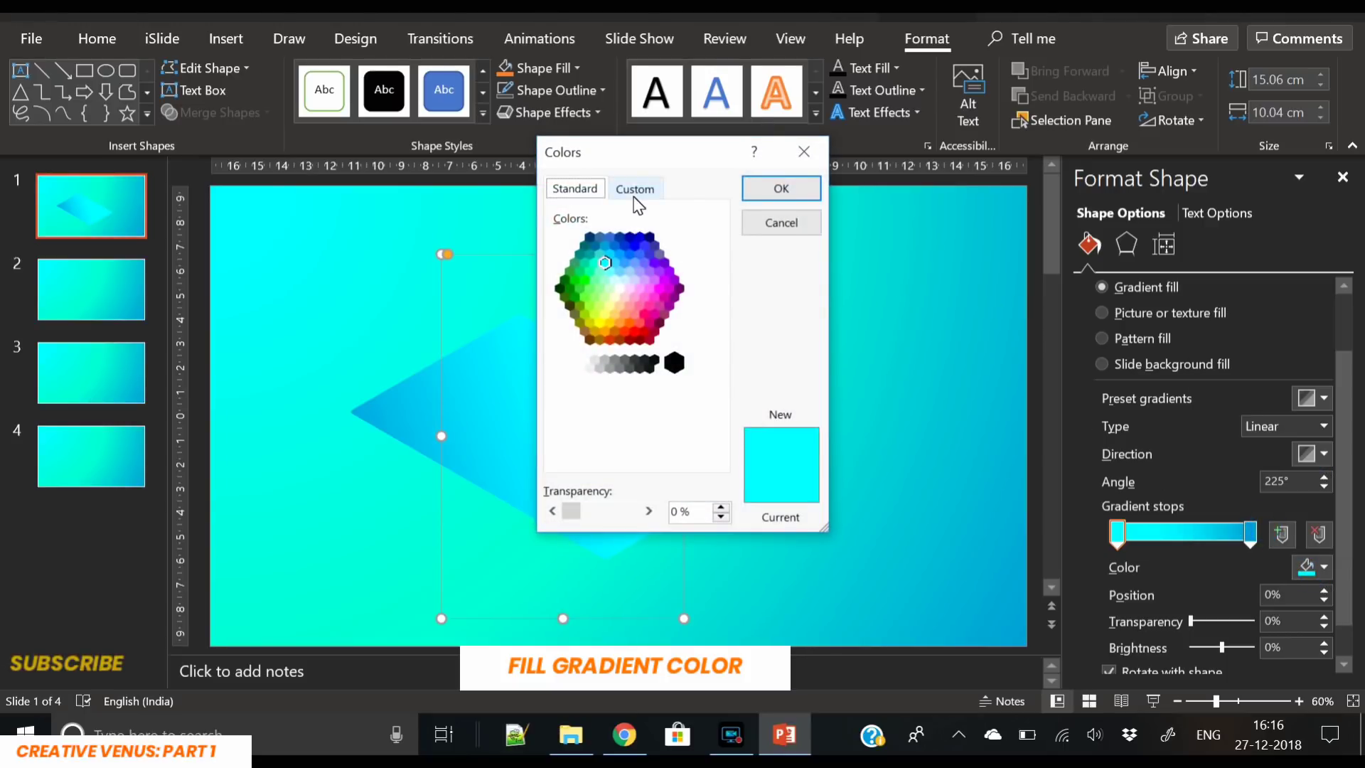
click(635, 189)
click(714, 288)
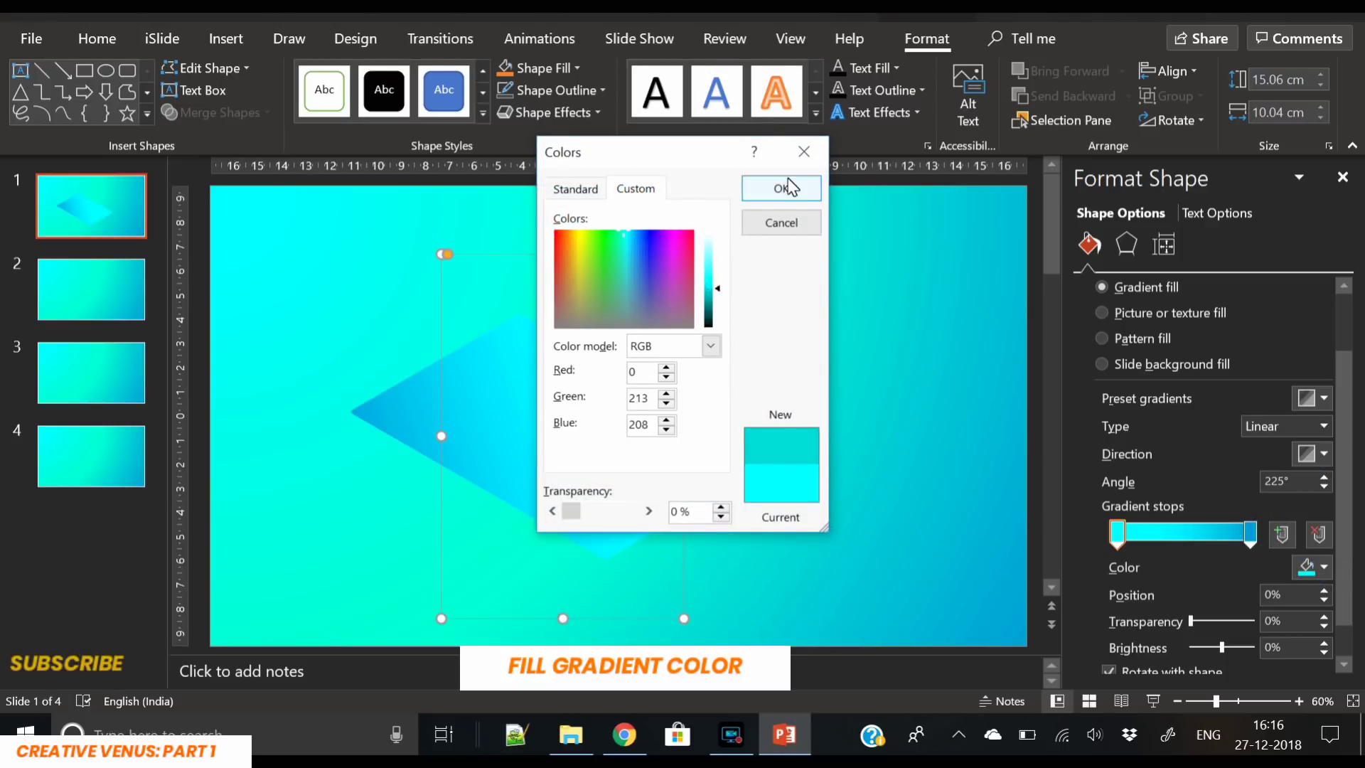
click(787, 188)
Step: Darken the right gradient stop's blue with a custom colour
click(1249, 535)
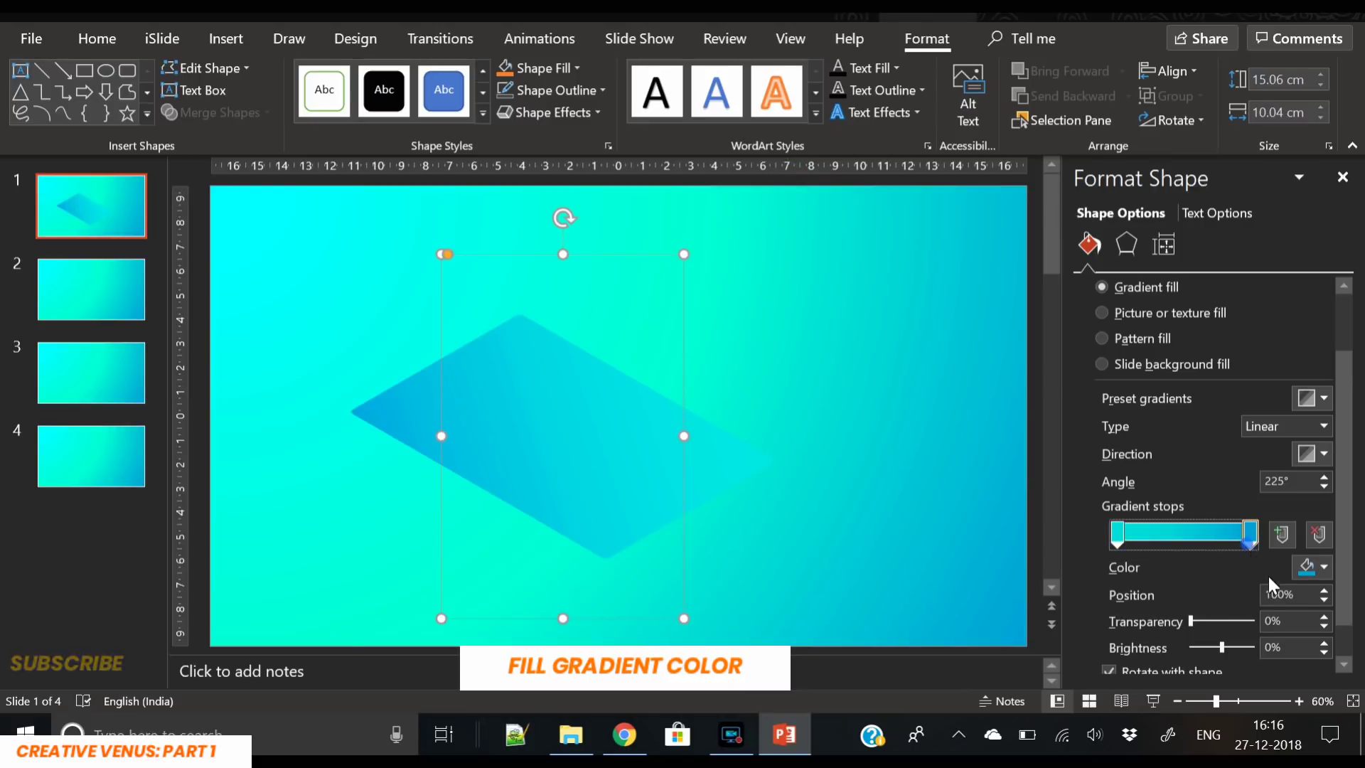
click(1308, 567)
click(1257, 526)
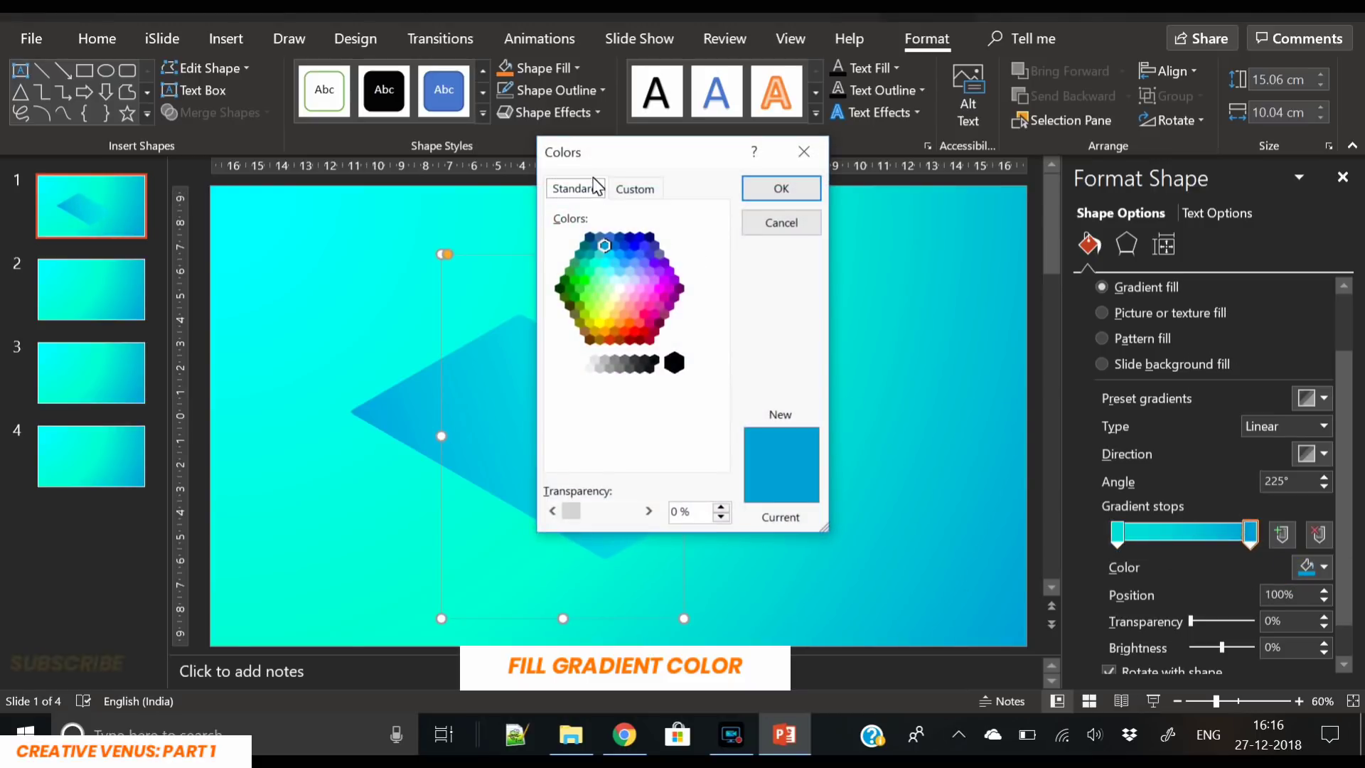
click(635, 188)
click(720, 290)
click(721, 297)
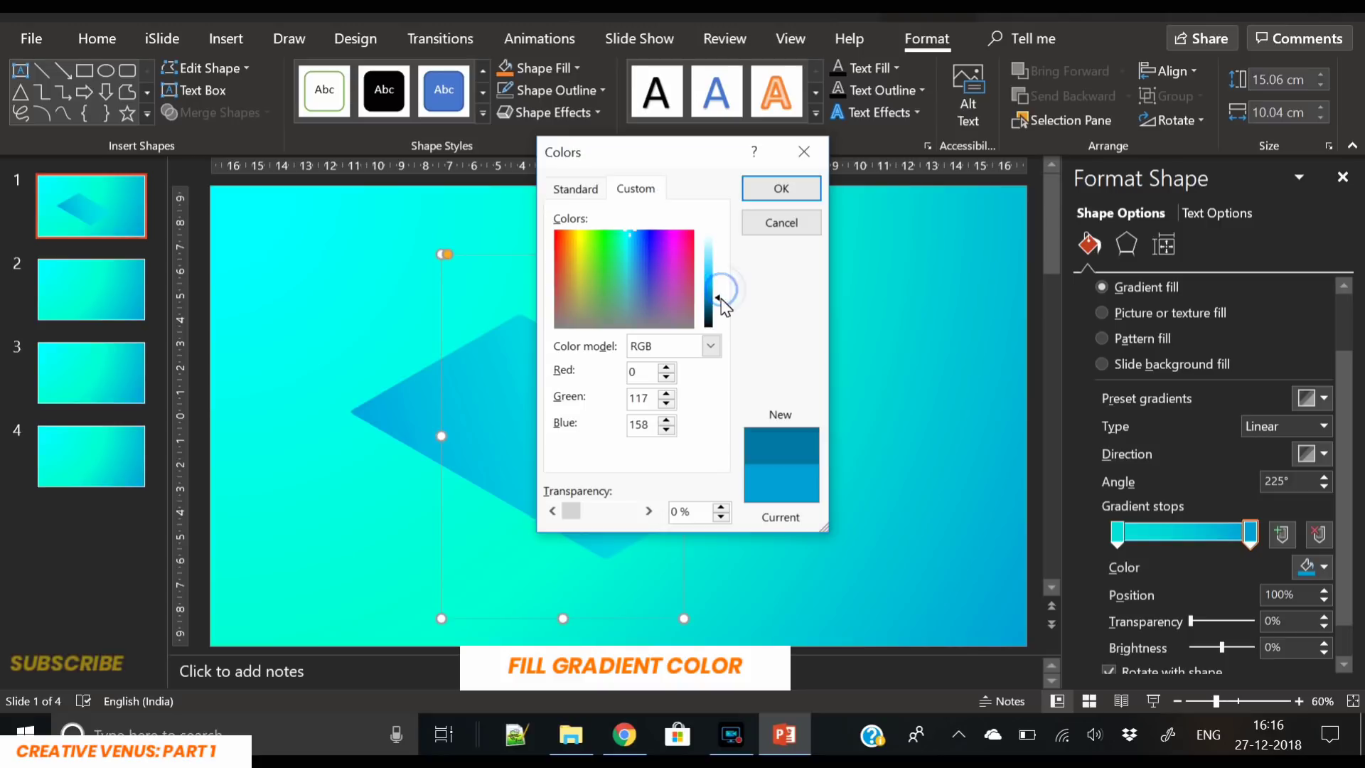
click(785, 186)
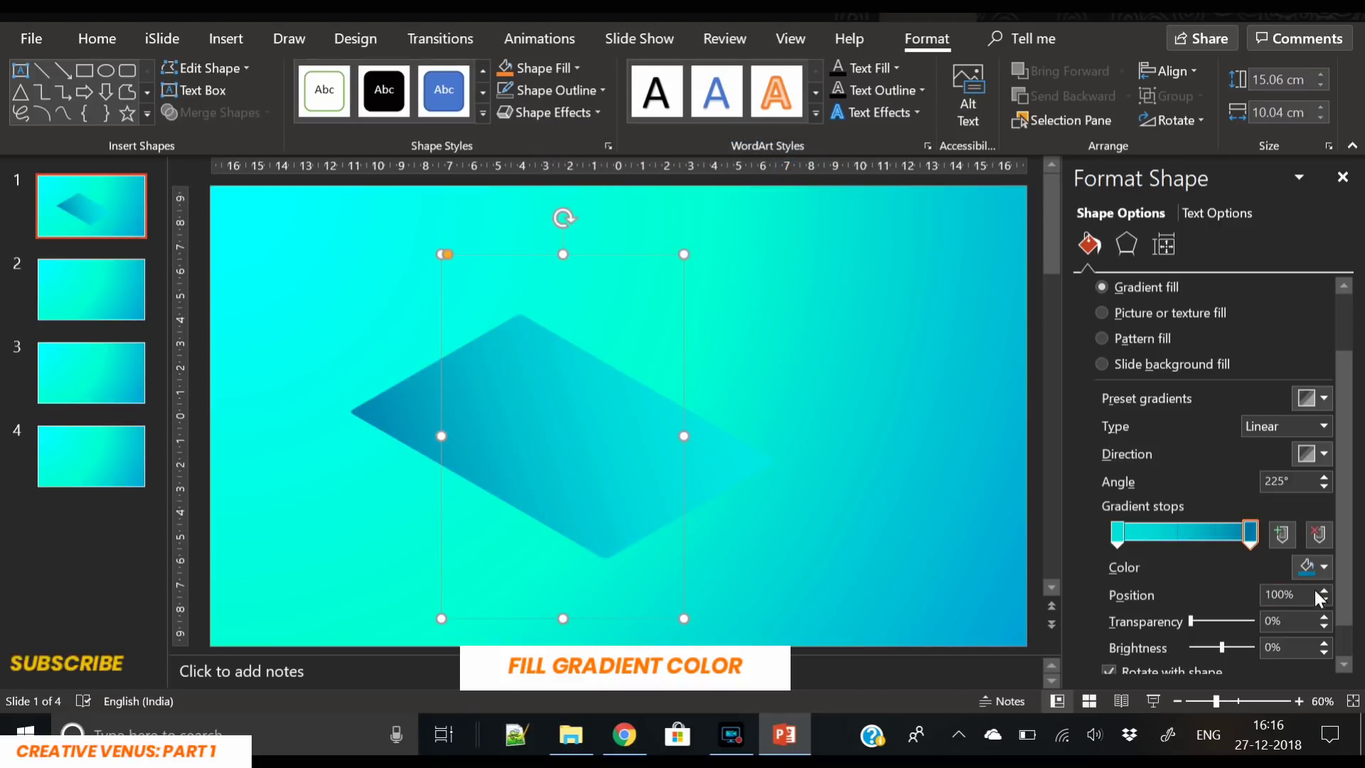
Step: Darken the left gradient stop's teal slightly further
click(1122, 538)
click(1311, 573)
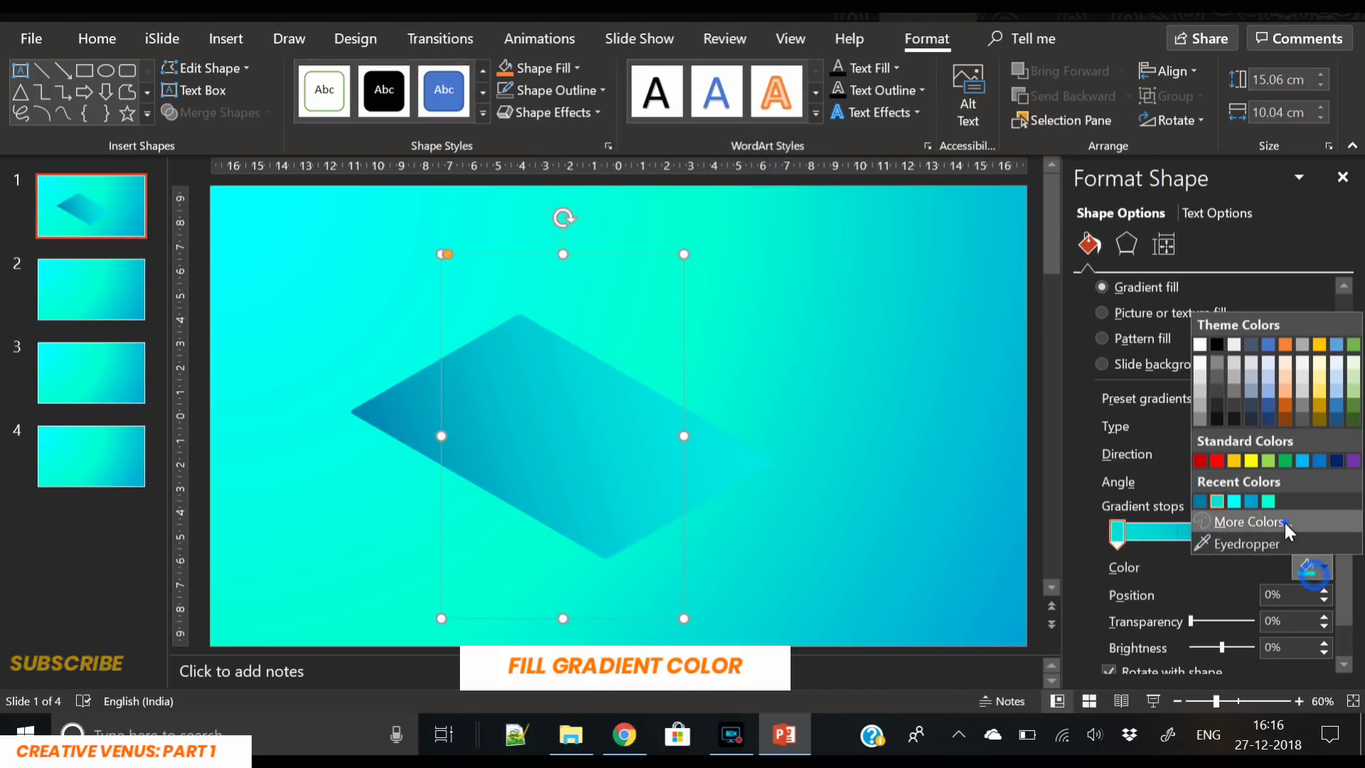
click(1285, 523)
click(718, 293)
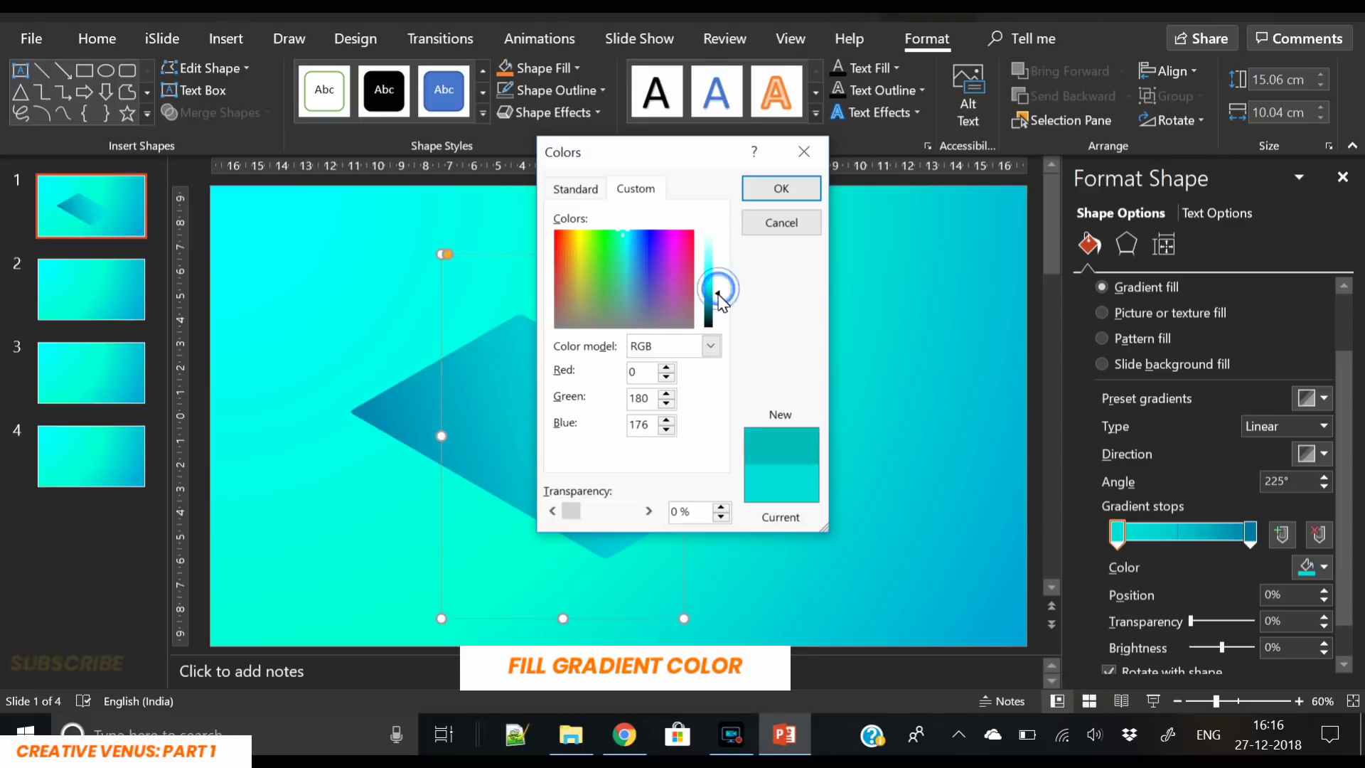
click(781, 188)
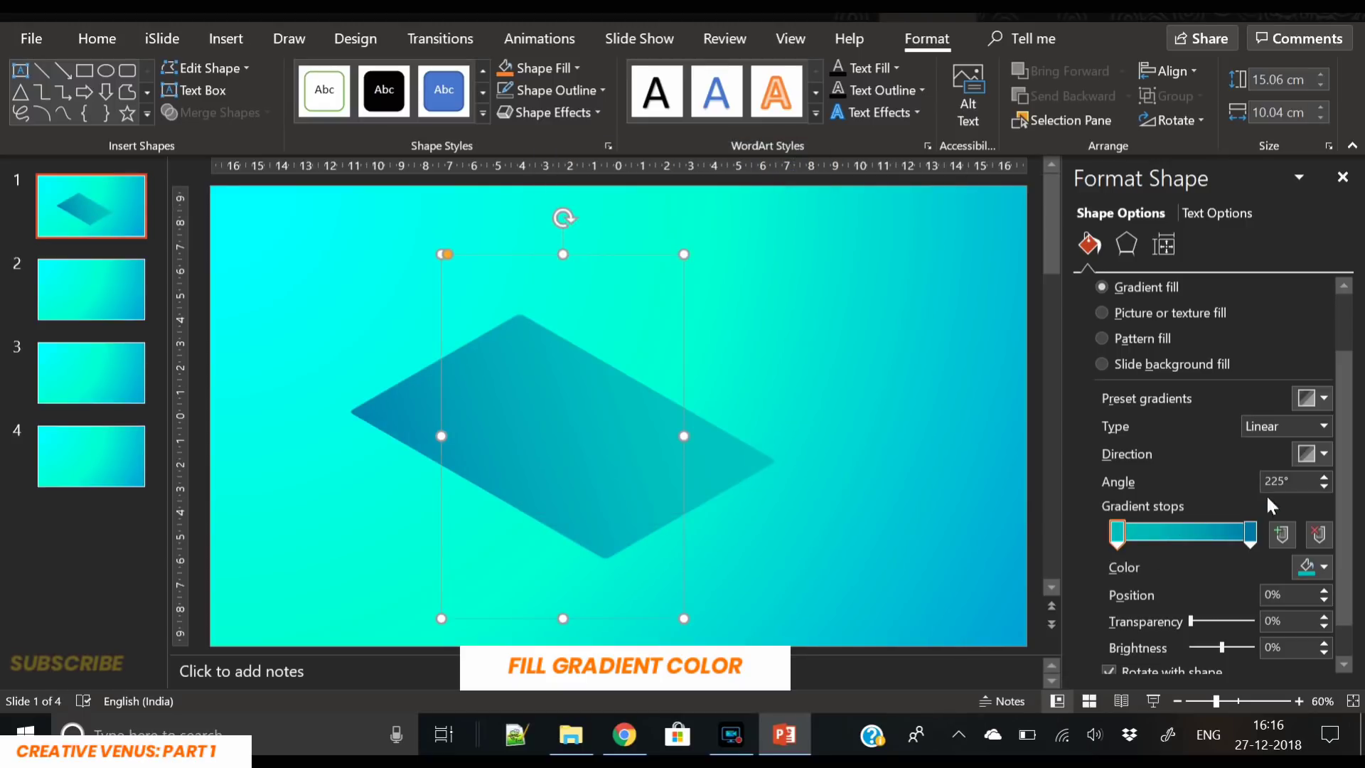
Step: Make the gradient stops 14% and 18% transparent and nudge the diamond up-left
scroll(1259, 484, down, 1)
drag(1190, 573, 1204, 579)
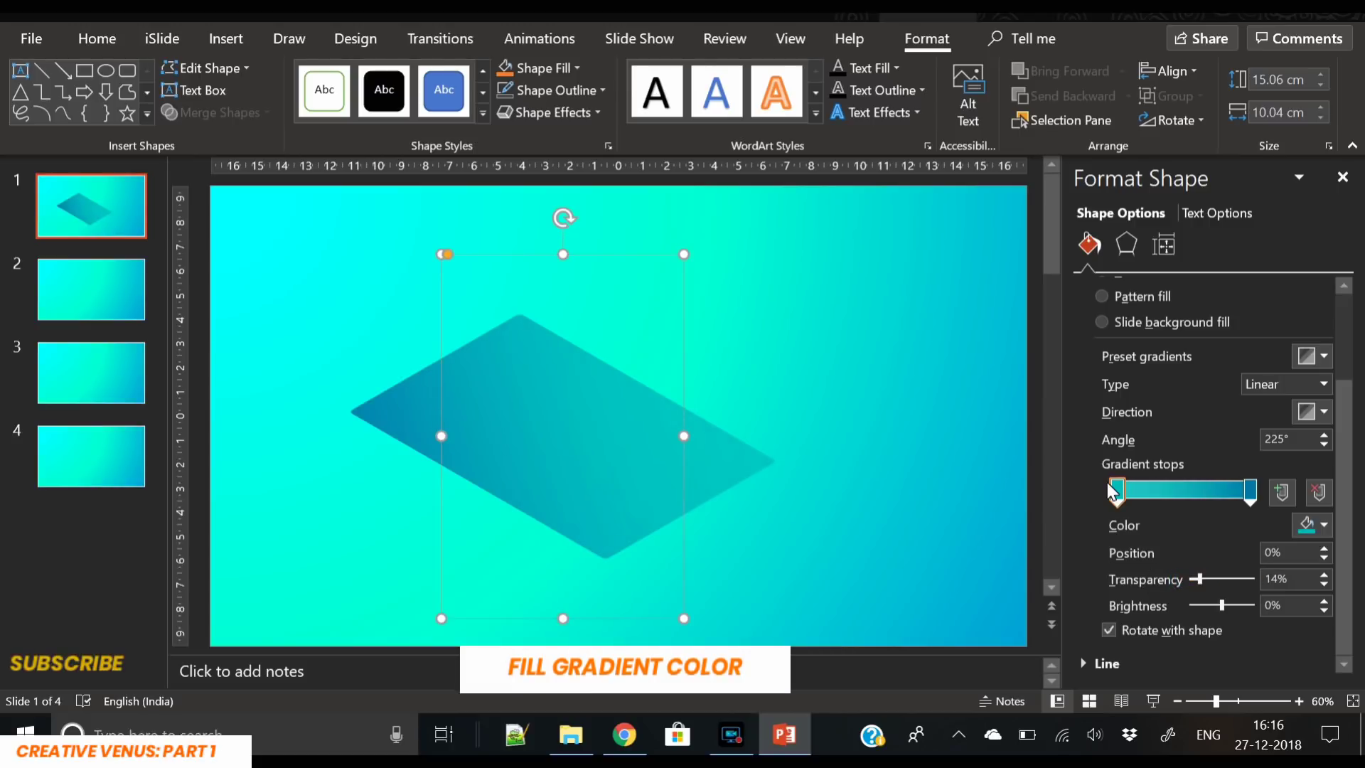
click(1251, 490)
drag(1194, 576, 1202, 580)
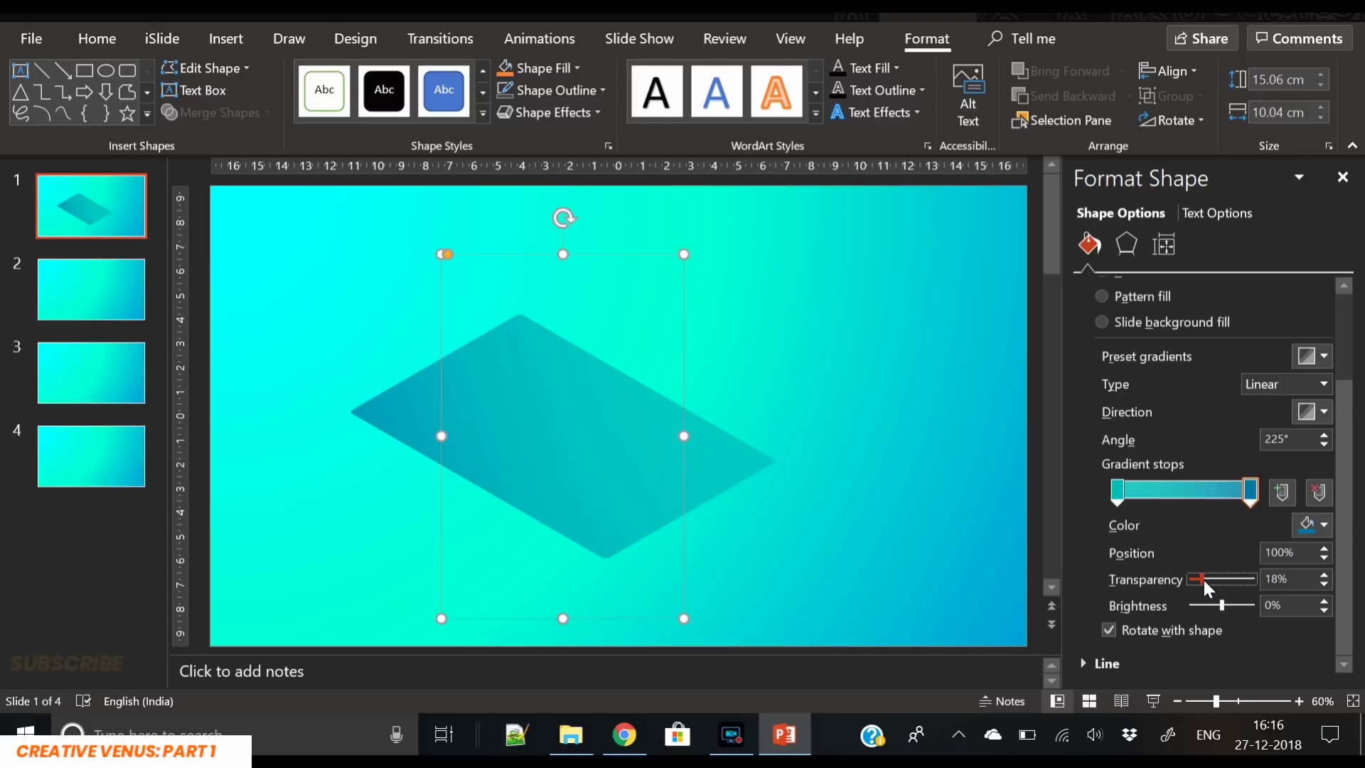
mouse_move(496, 455)
mouse_down()
mouse_move(506, 427)
mouse_move(496, 443)
mouse_up()
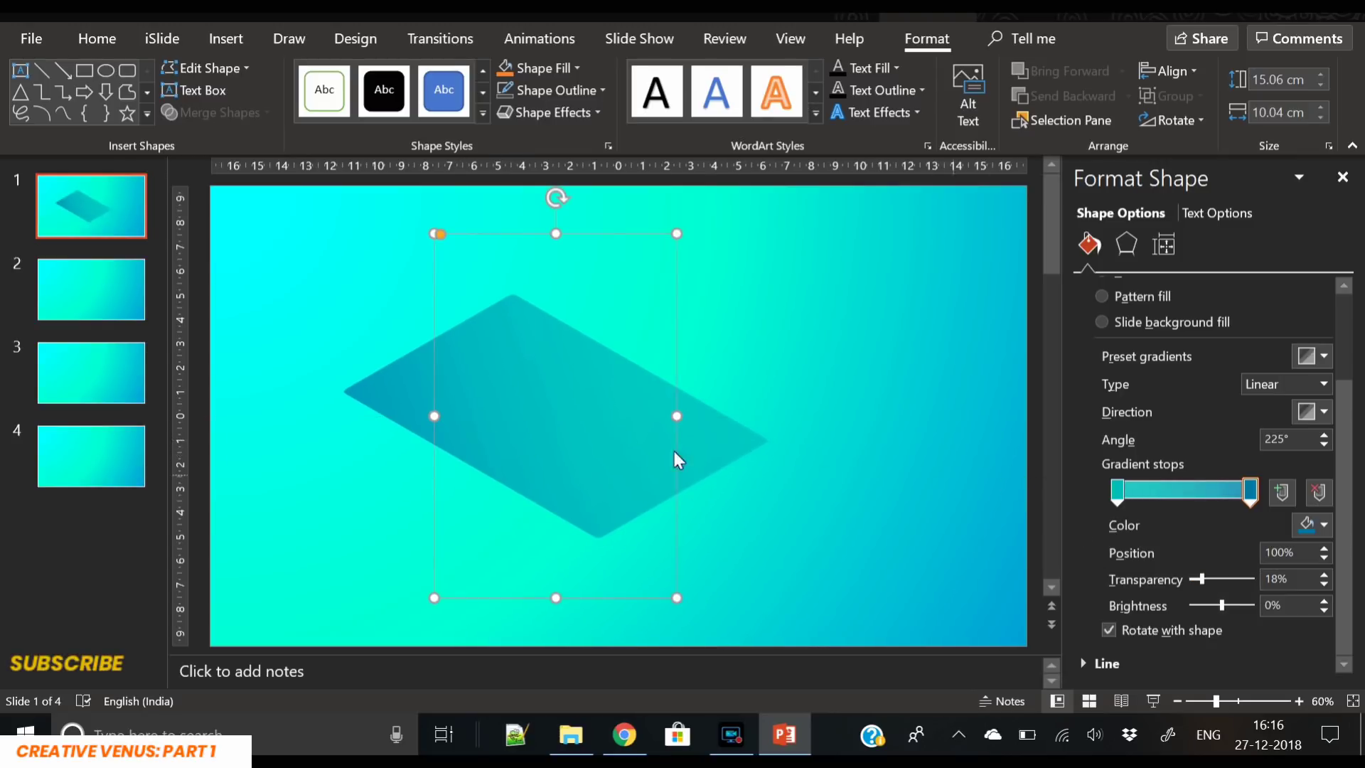
Step: Duplicate the diamond, send the copy to the back, and offset it slightly downward
key(ctrl+d)
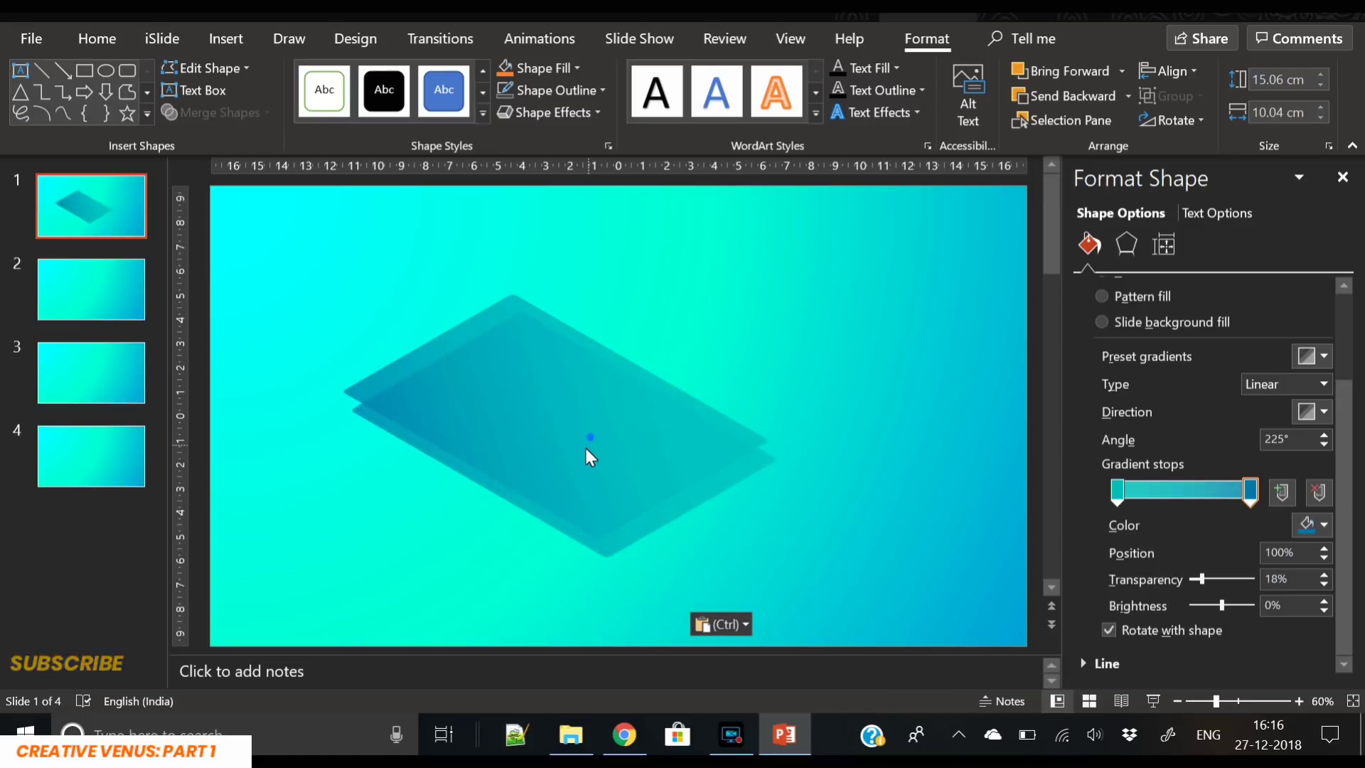
right_click(580, 448)
mouse_move(600, 452)
click(671, 451)
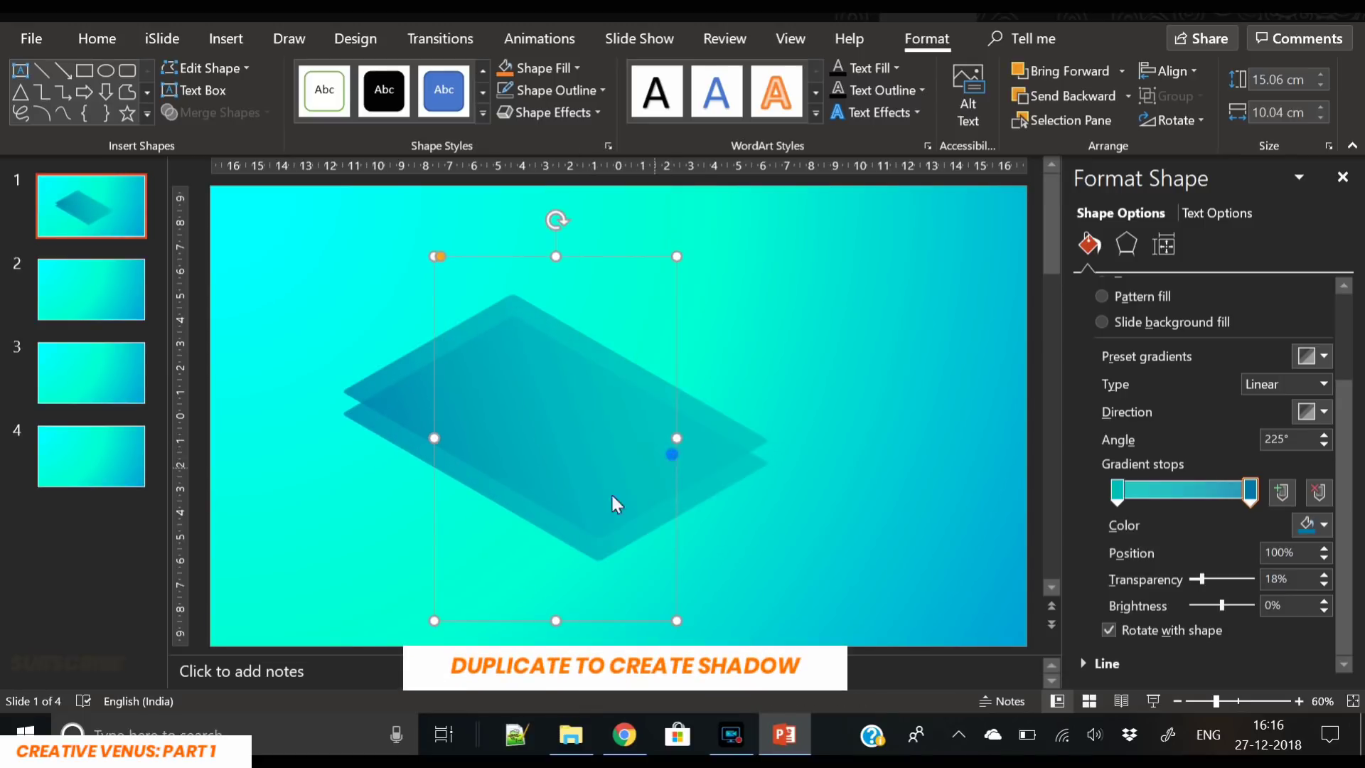
drag(452, 479, 451, 472)
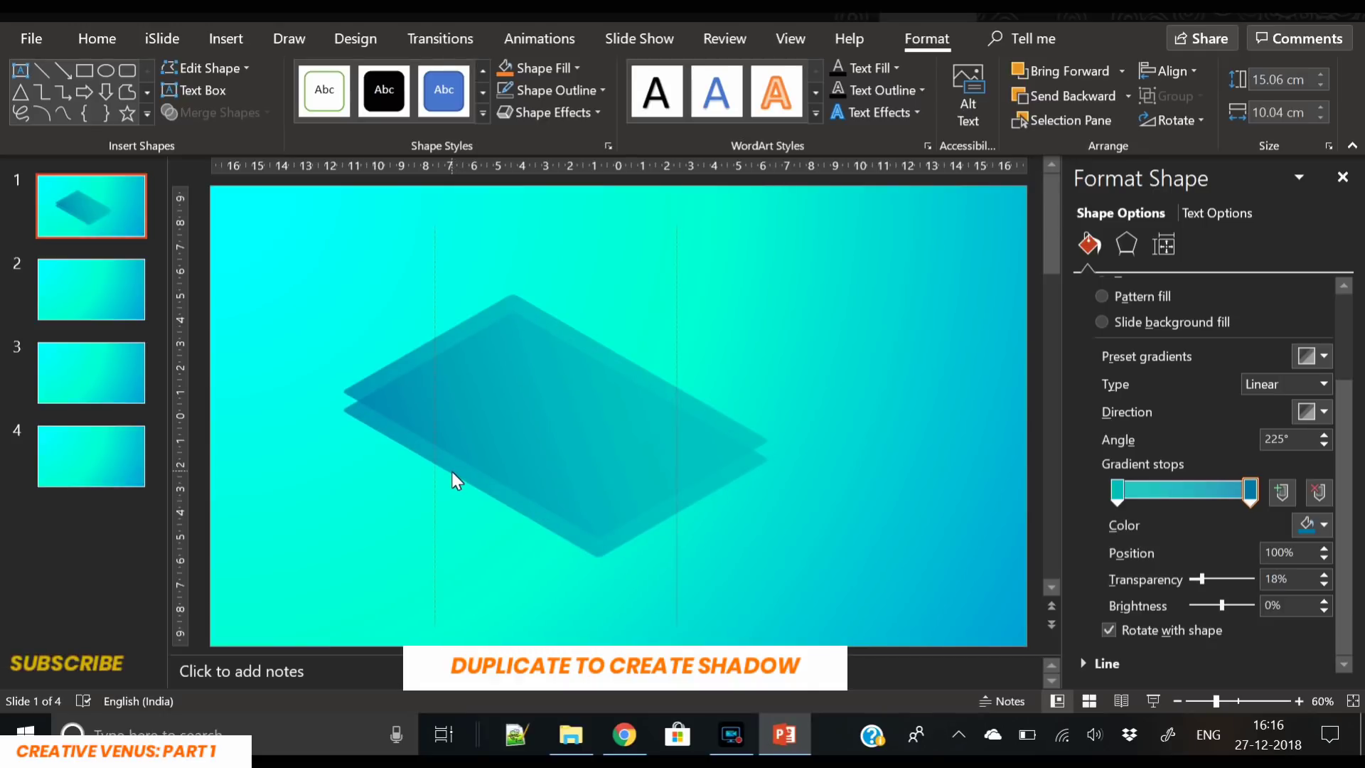
drag(451, 471, 455, 472)
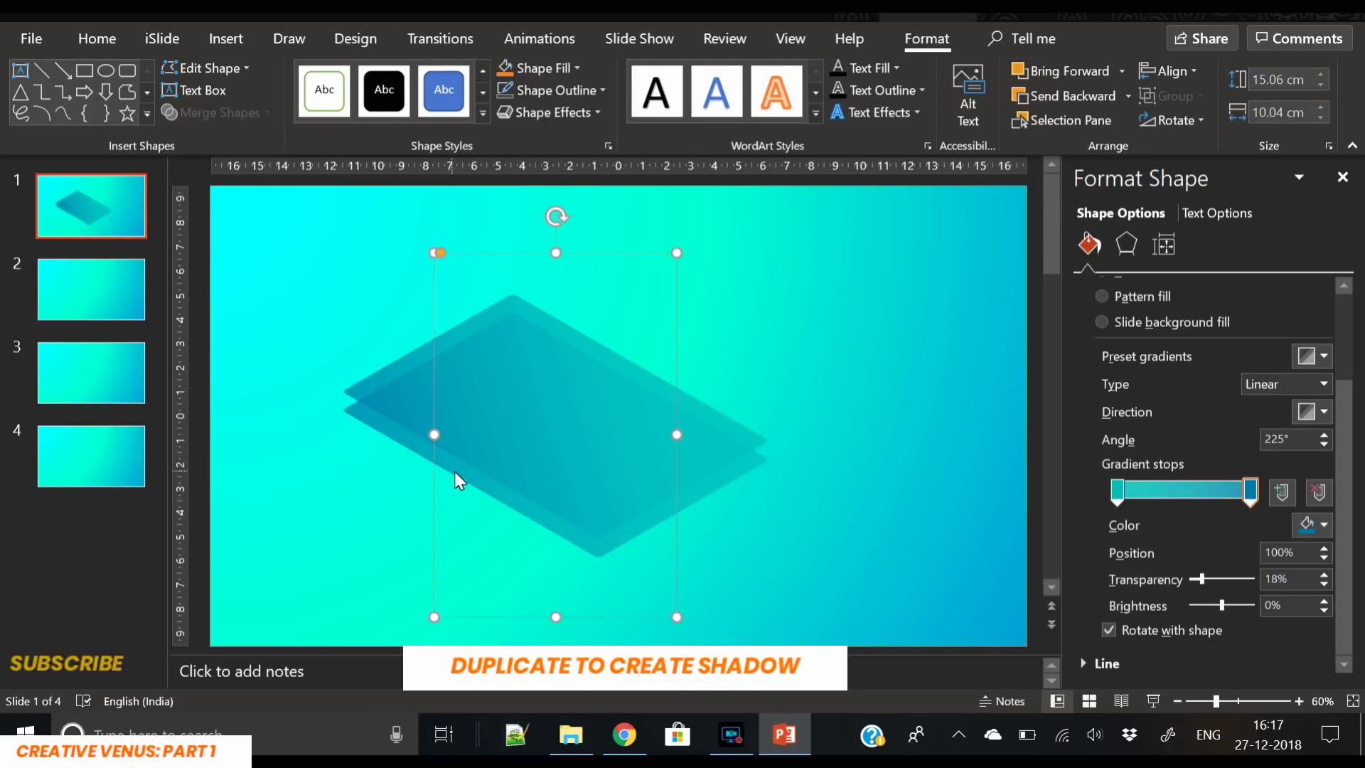
Step: Fill the back copy solid black at 94% transparency as a faint shadow
scroll(1166, 341, up, 3)
click(1141, 341)
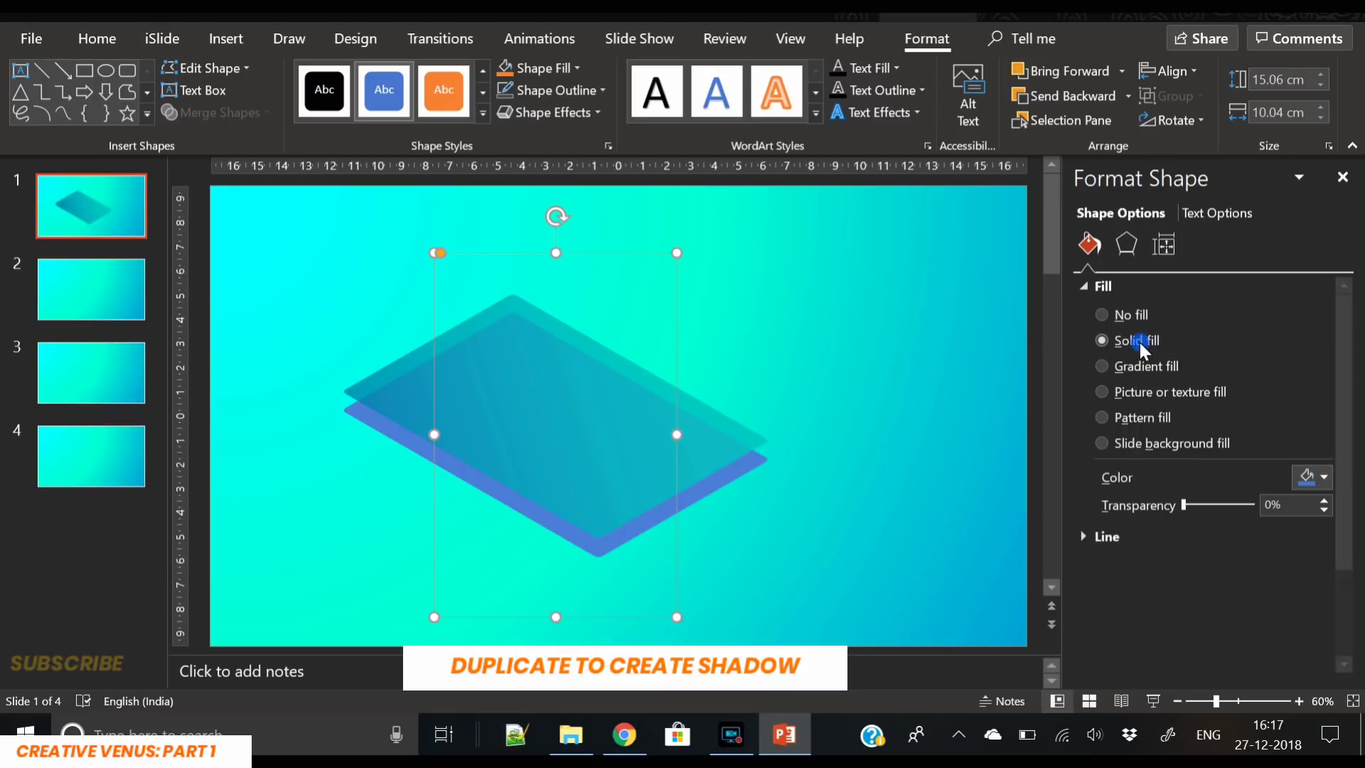
click(1317, 480)
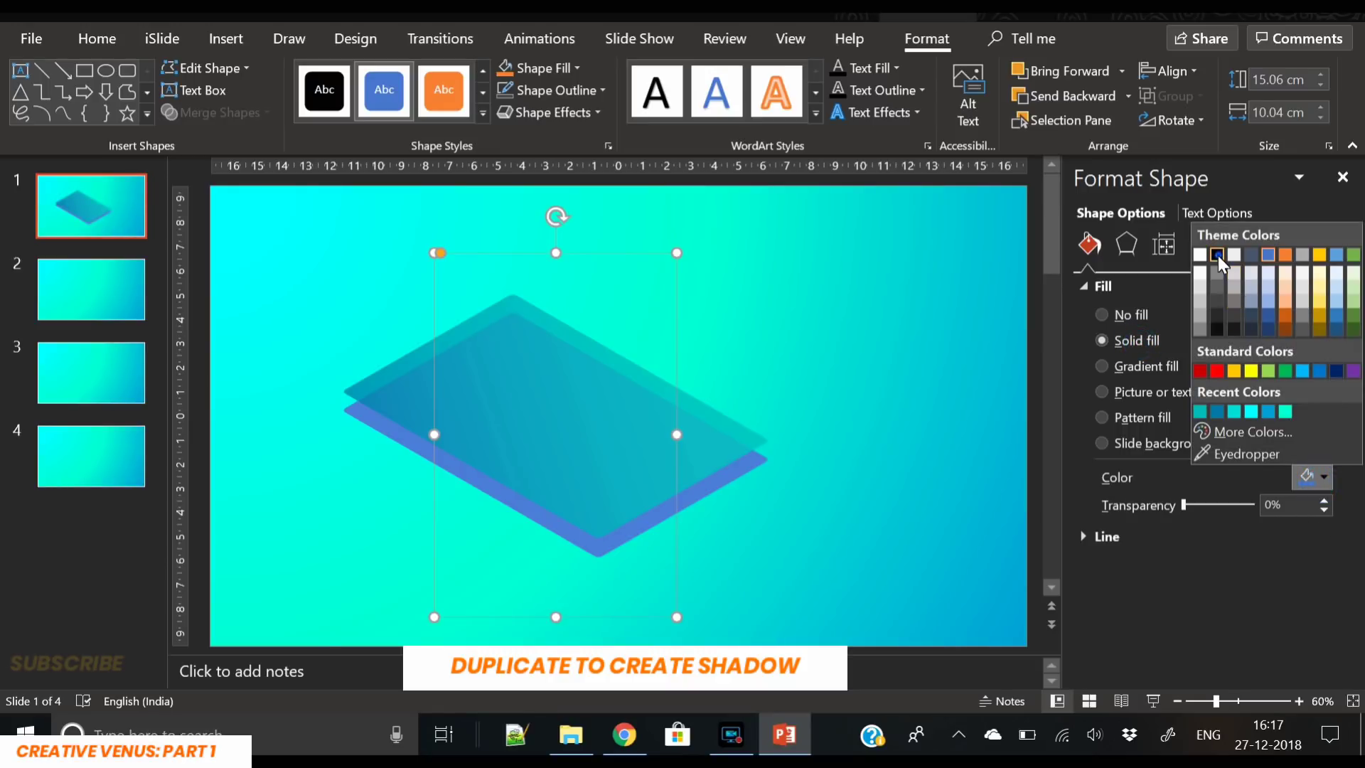
click(1218, 255)
drag(1184, 504, 1249, 509)
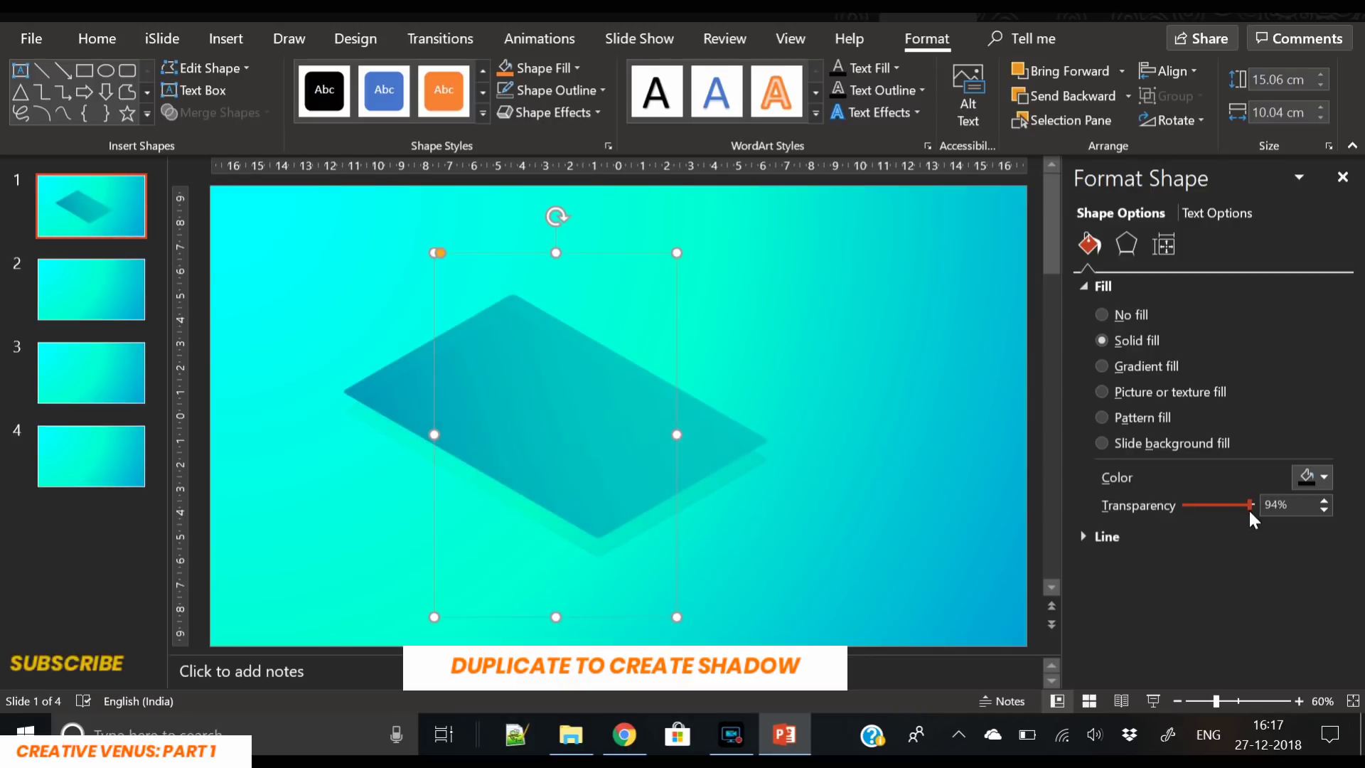
click(538, 406)
Step: Change the front diamond's first gradient stop to light cyan
click(1114, 613)
click(1306, 645)
click(1253, 601)
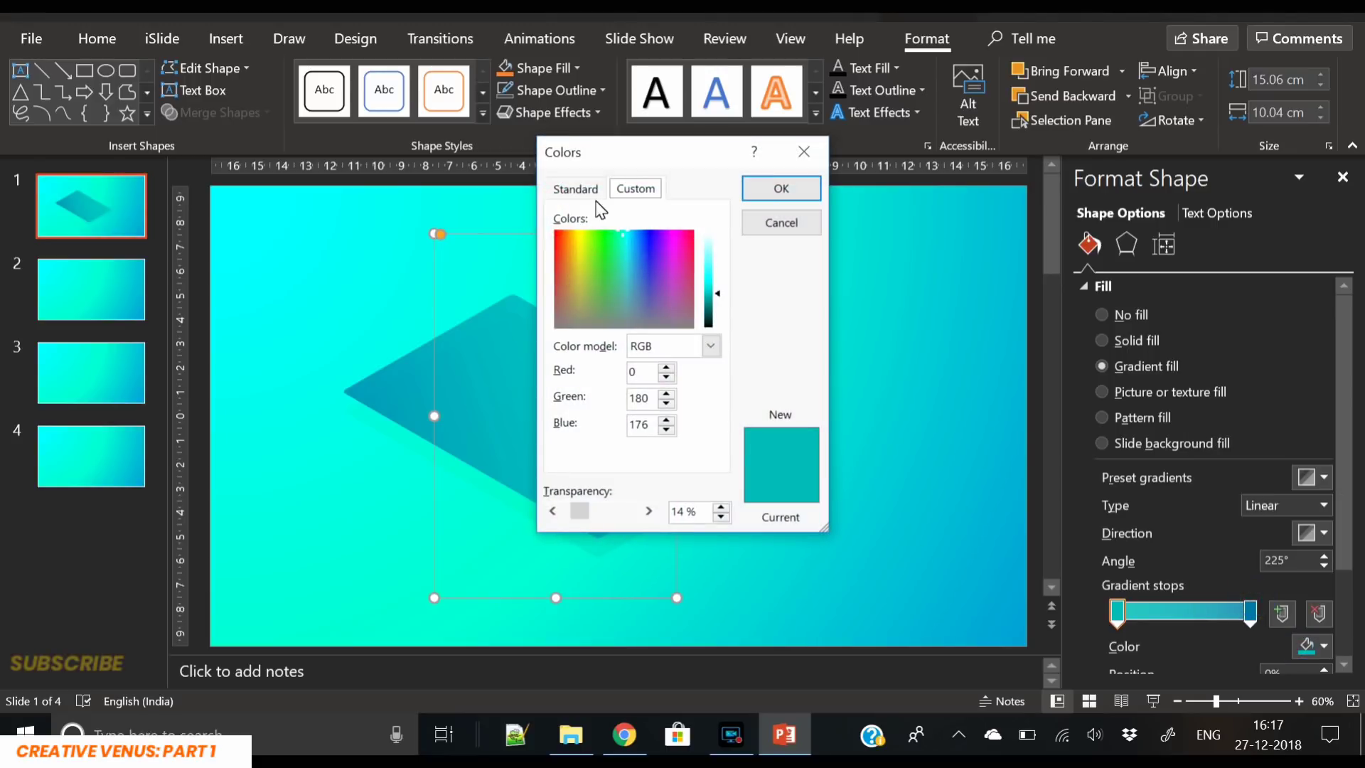
click(590, 190)
click(610, 272)
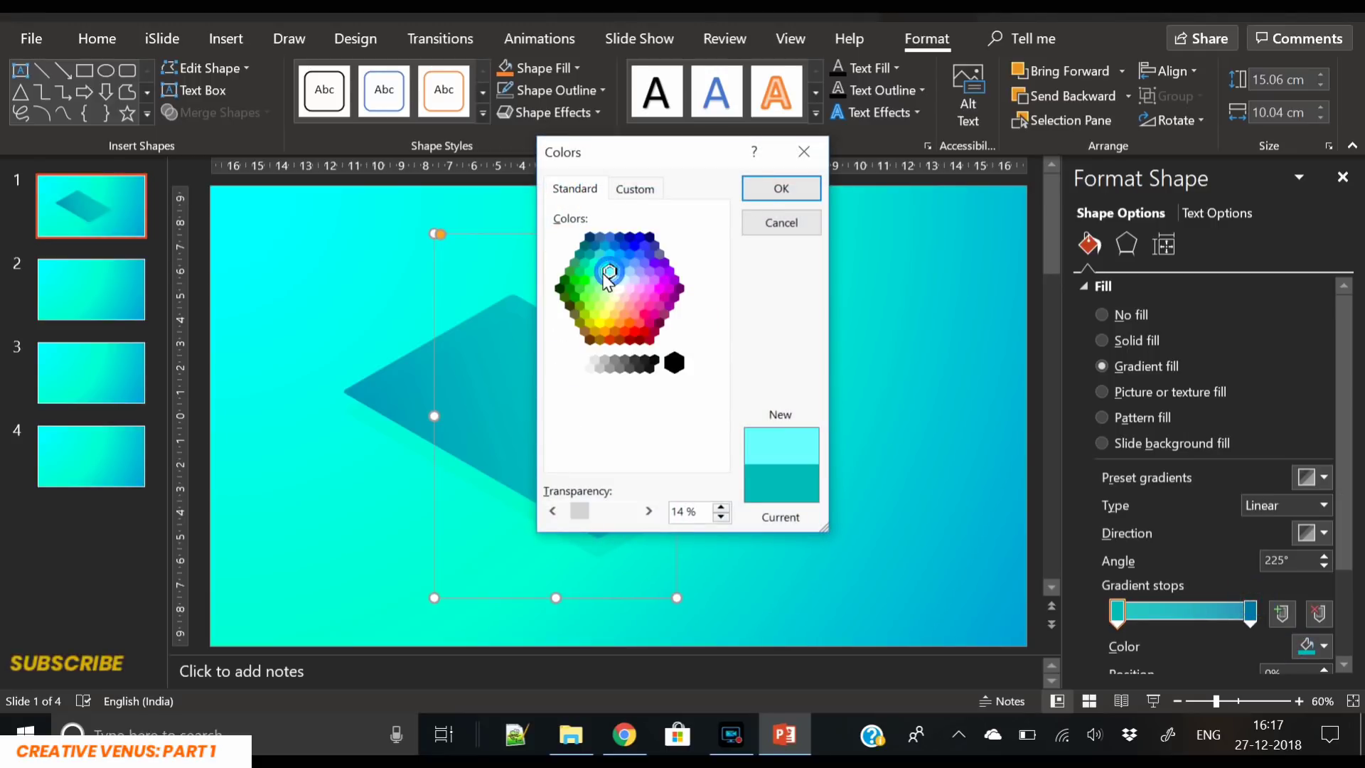
click(784, 190)
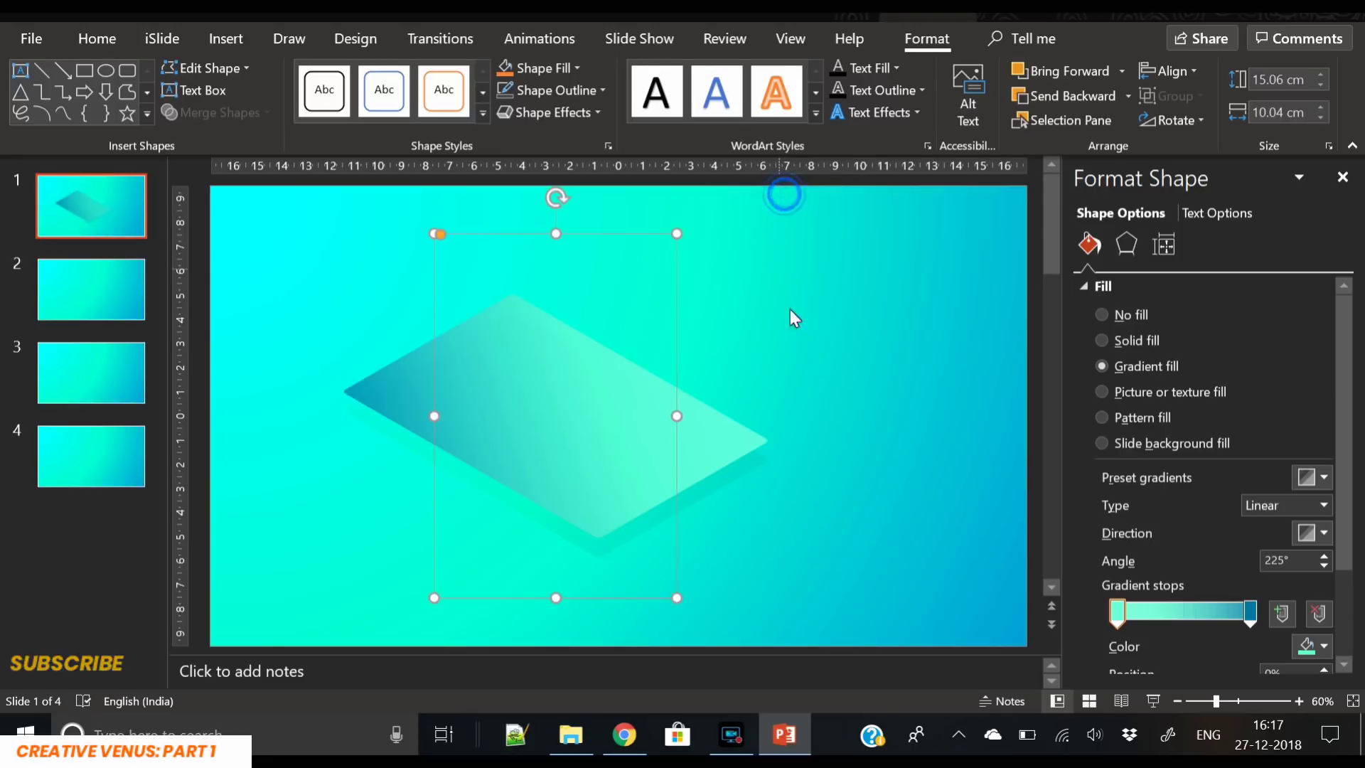
Step: Raise the diamond's 3-D depth to 4.5 pt
click(1127, 243)
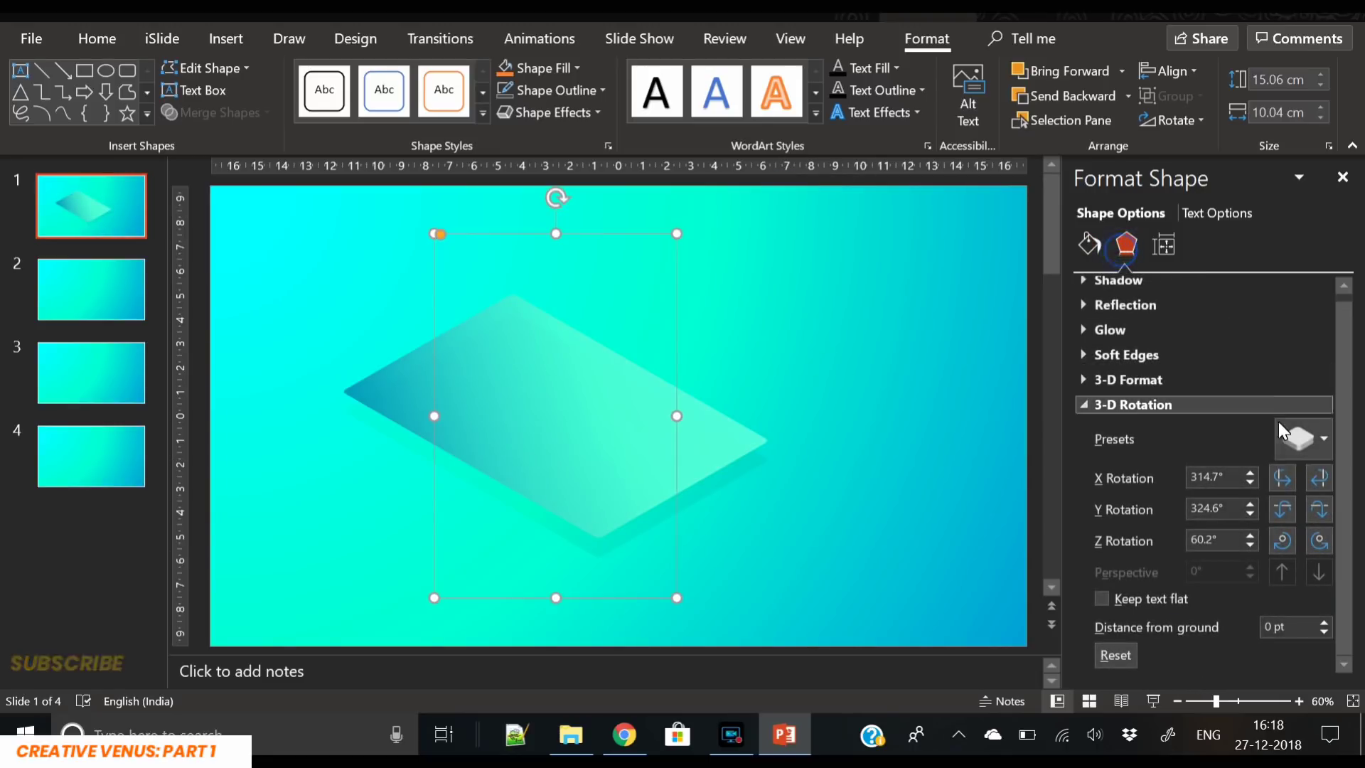
click(1132, 381)
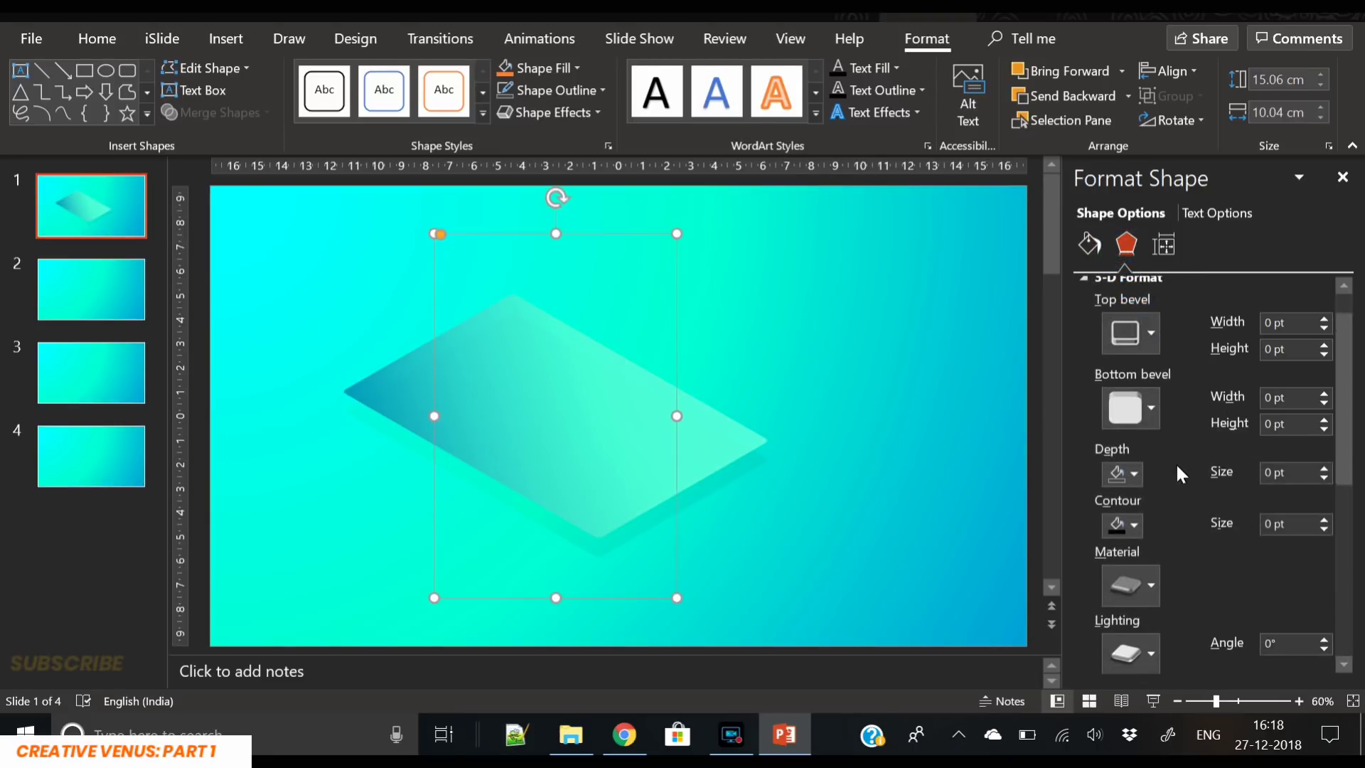
click(1324, 470)
click(1324, 469)
click(1325, 469)
click(1324, 469)
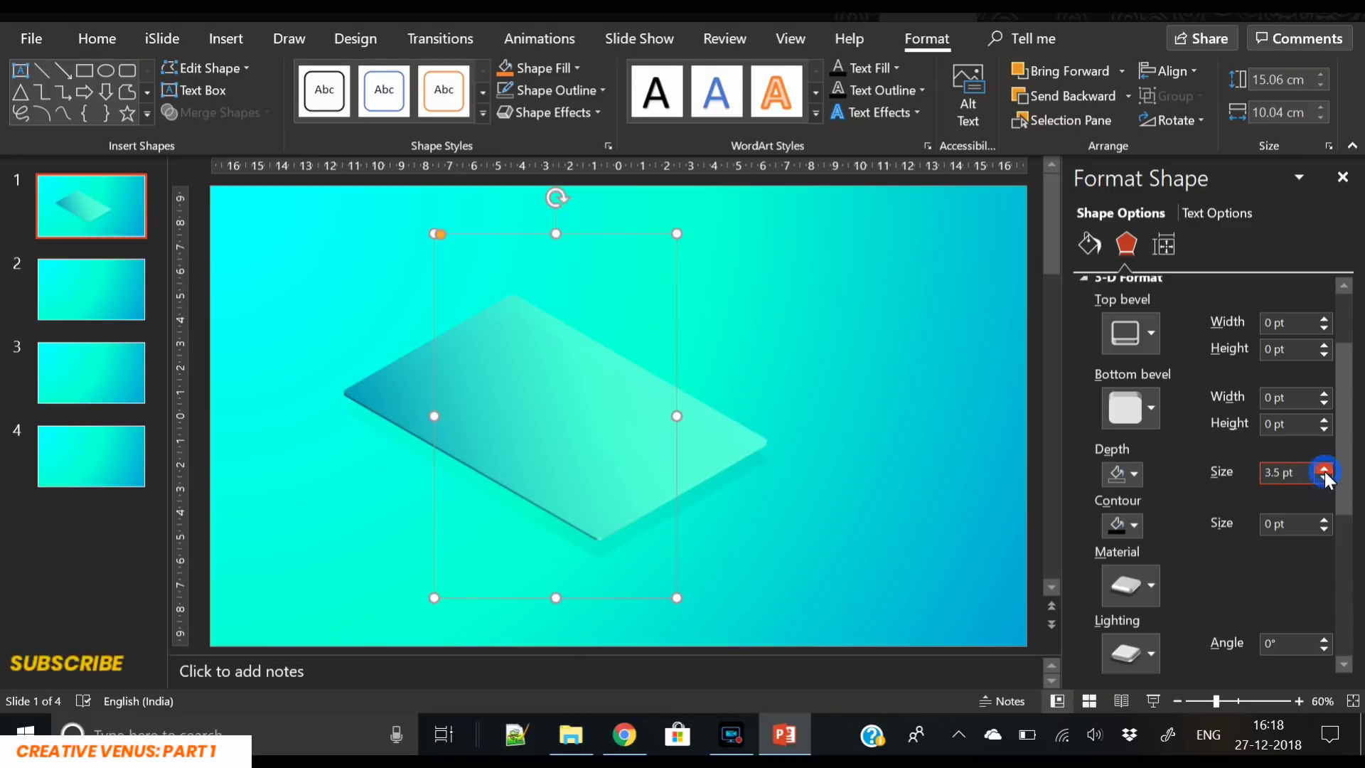
click(1324, 470)
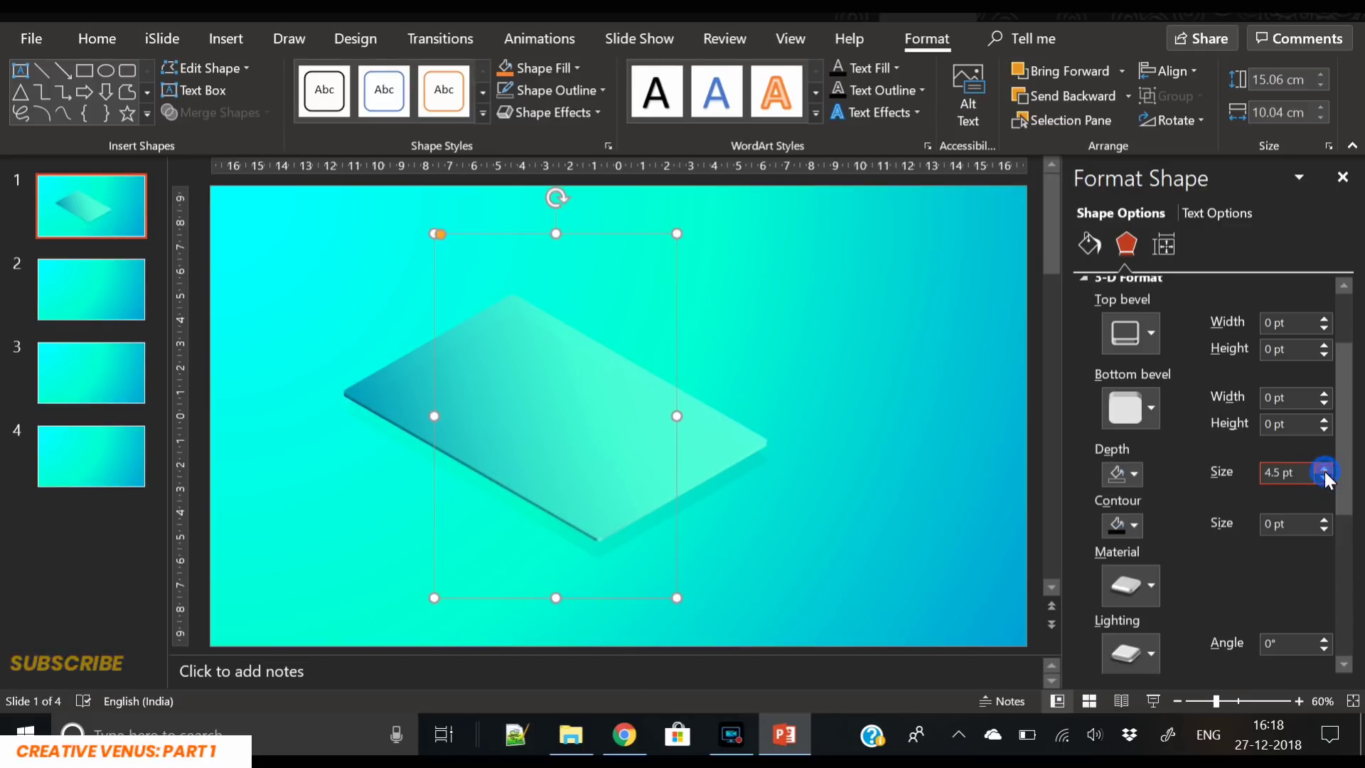
key(Escape)
click(238, 32)
Step: Draw a long thin white rounded rectangle, about 8.18 × 1.02 cm, for the search bar
click(356, 117)
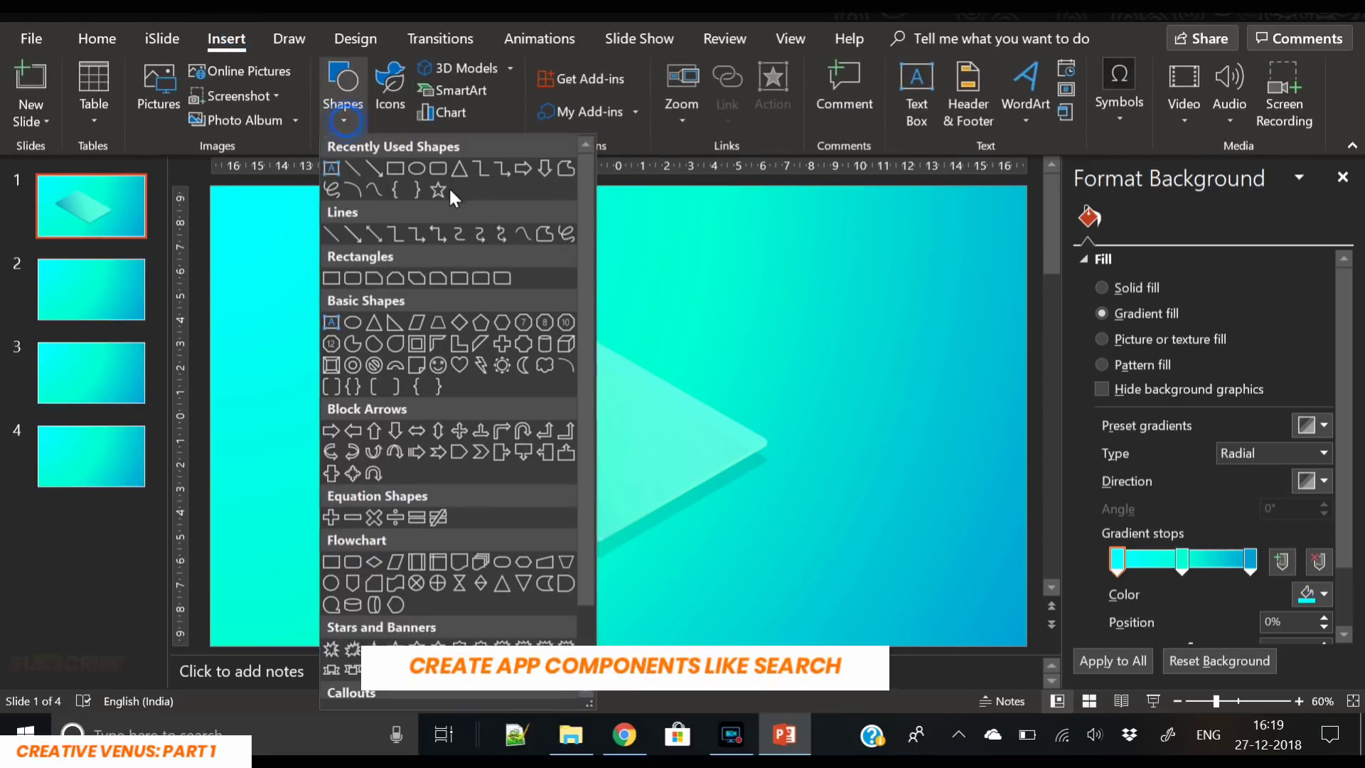
click(433, 165)
drag(590, 235, 786, 260)
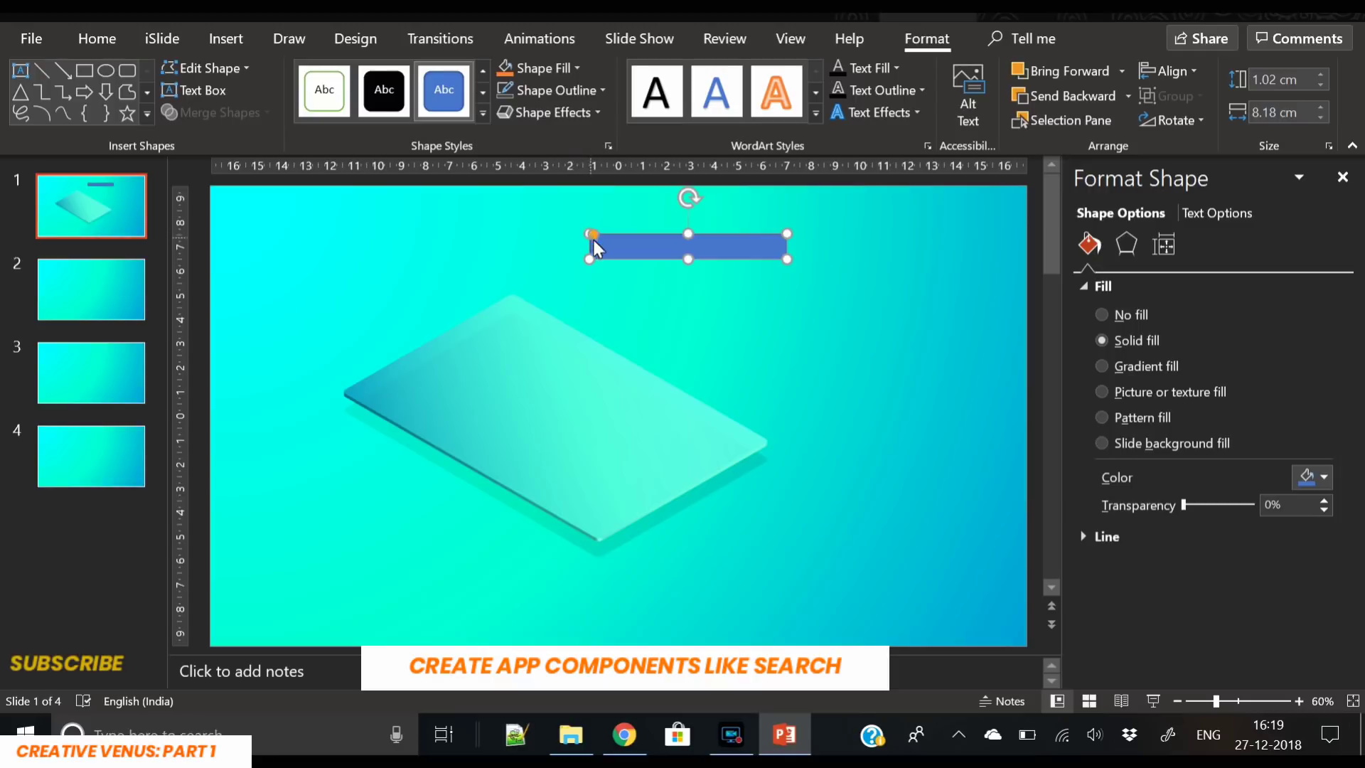
click(540, 68)
click(506, 113)
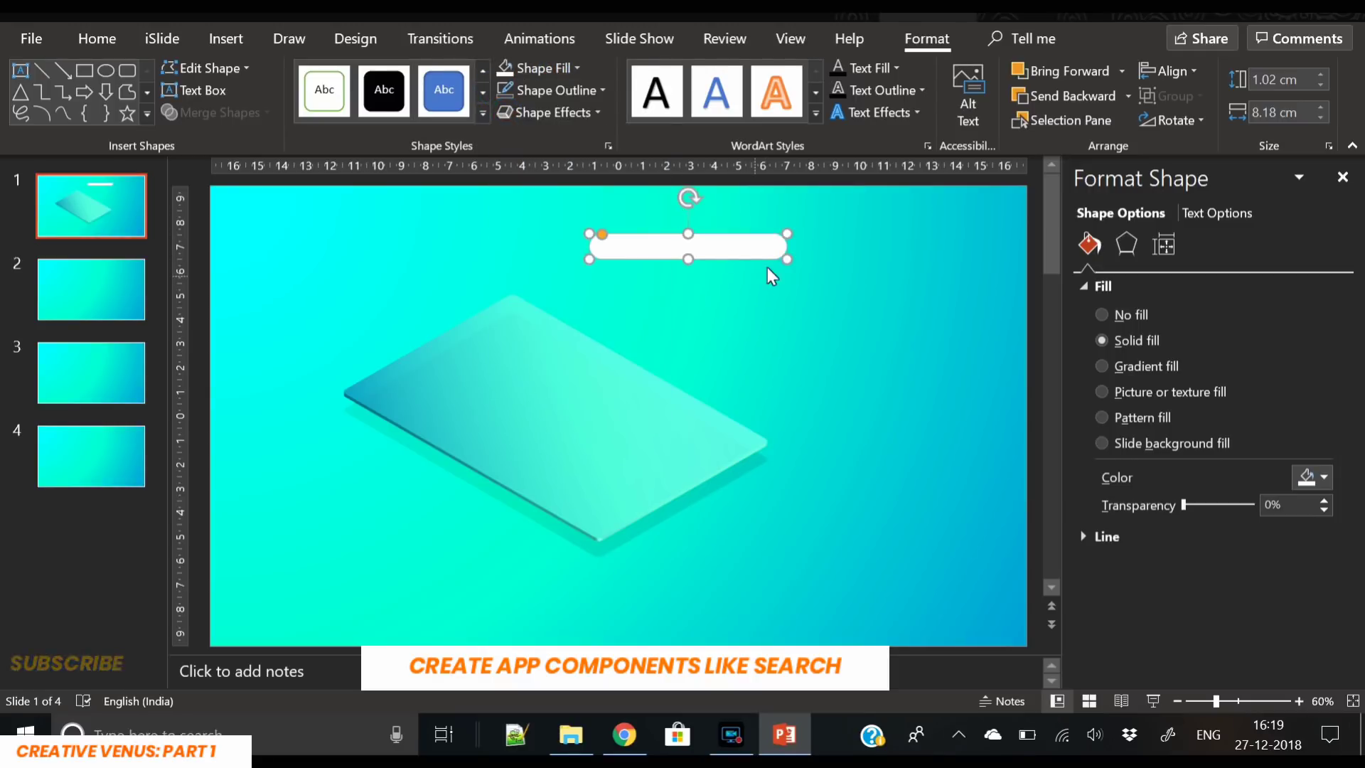
Step: Apply the Parallel 3-D rotation preset to the bar and place it on the tablet's top edge
right_click(719, 250)
click(687, 249)
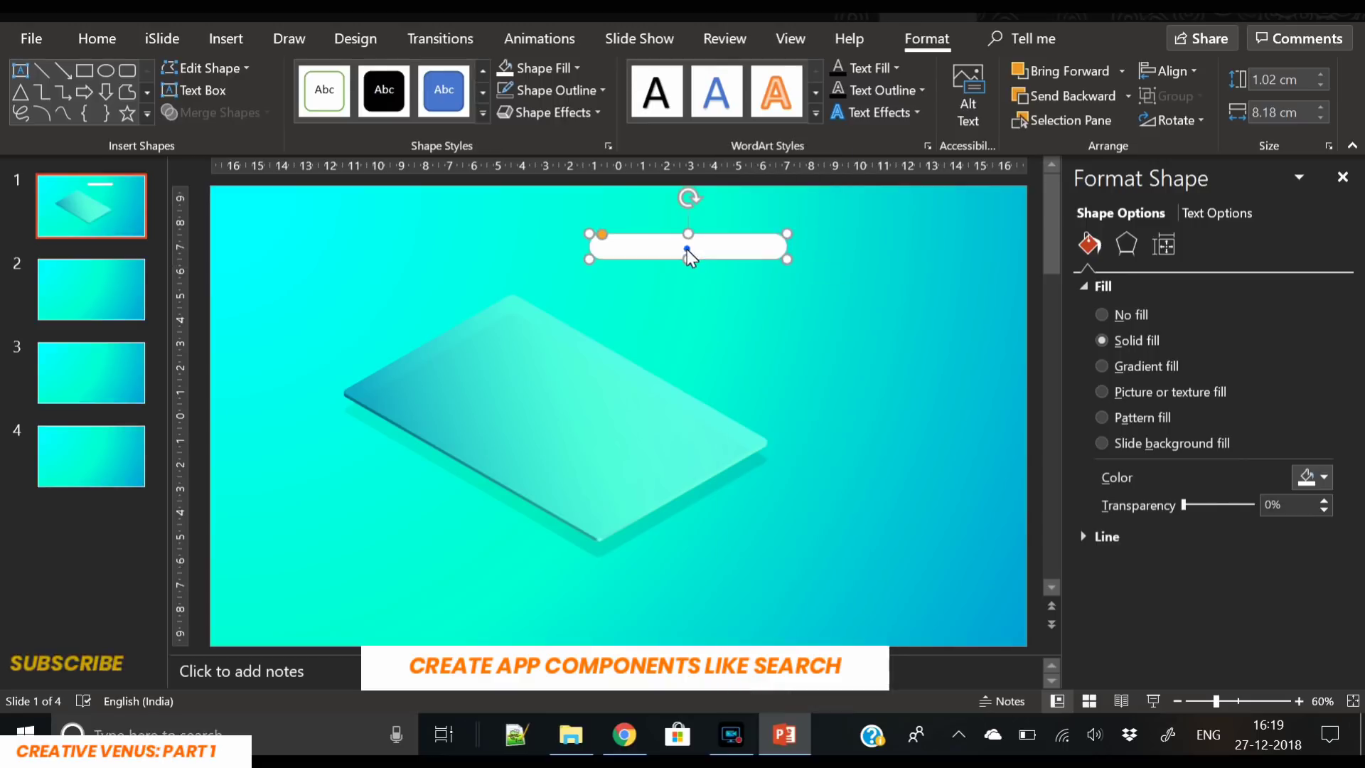
click(1131, 249)
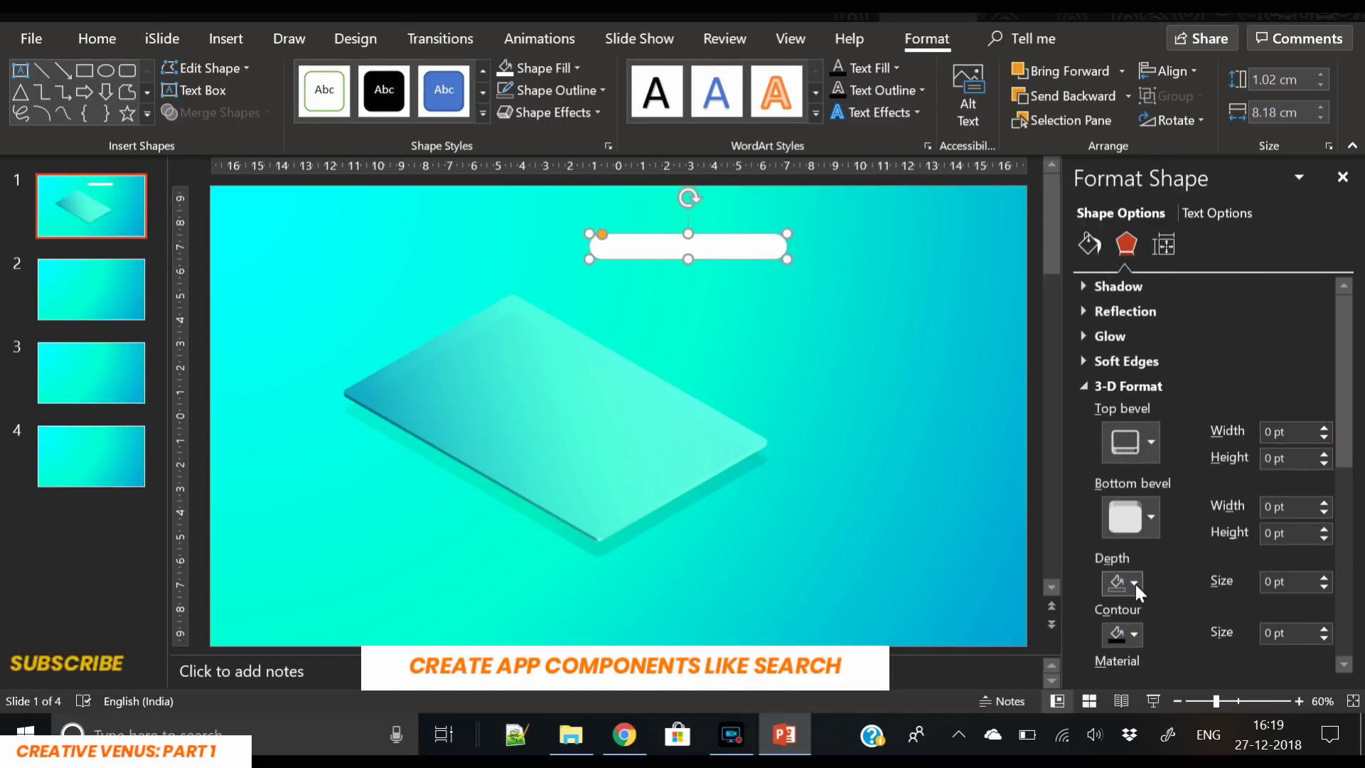
scroll(1145, 604, down, 3)
scroll(1154, 599, down, 3)
click(1138, 491)
click(1138, 501)
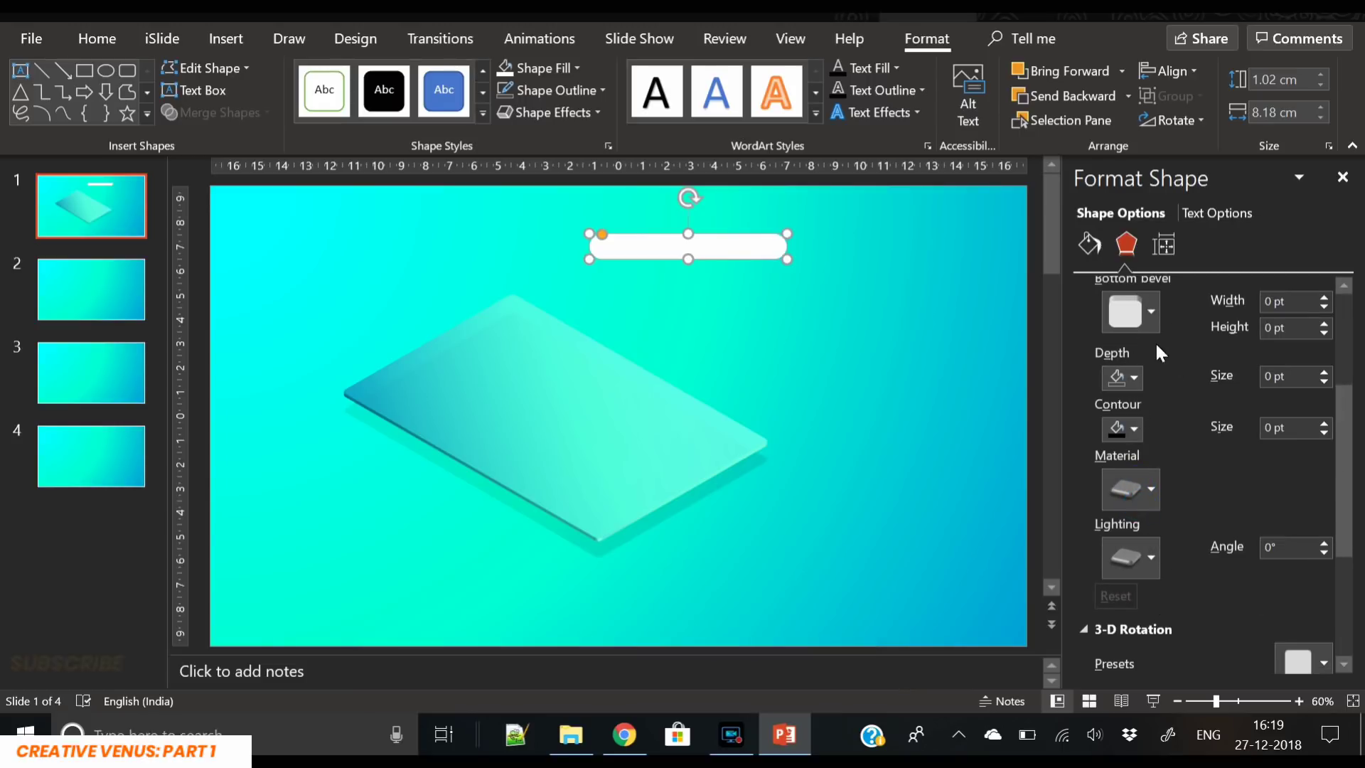
scroll(1173, 398, up, 3)
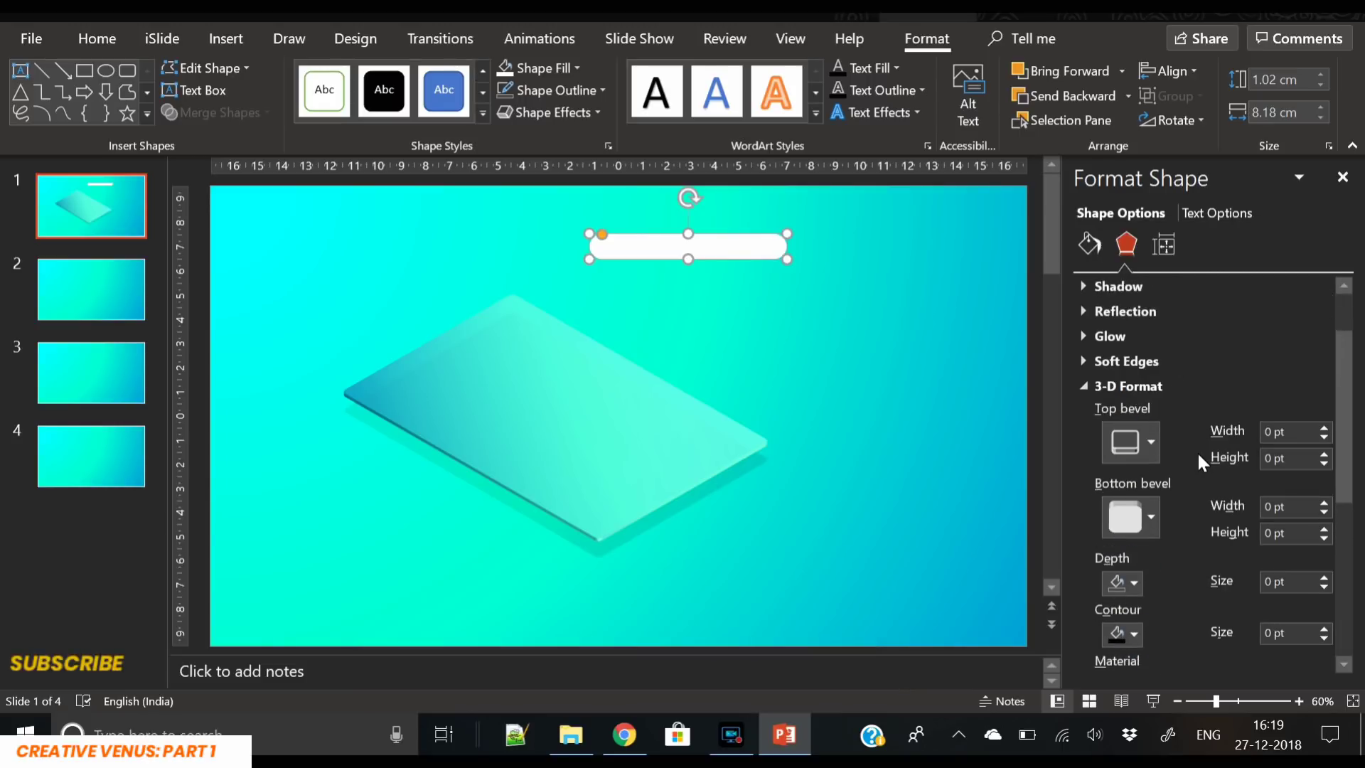
click(1099, 390)
click(1300, 448)
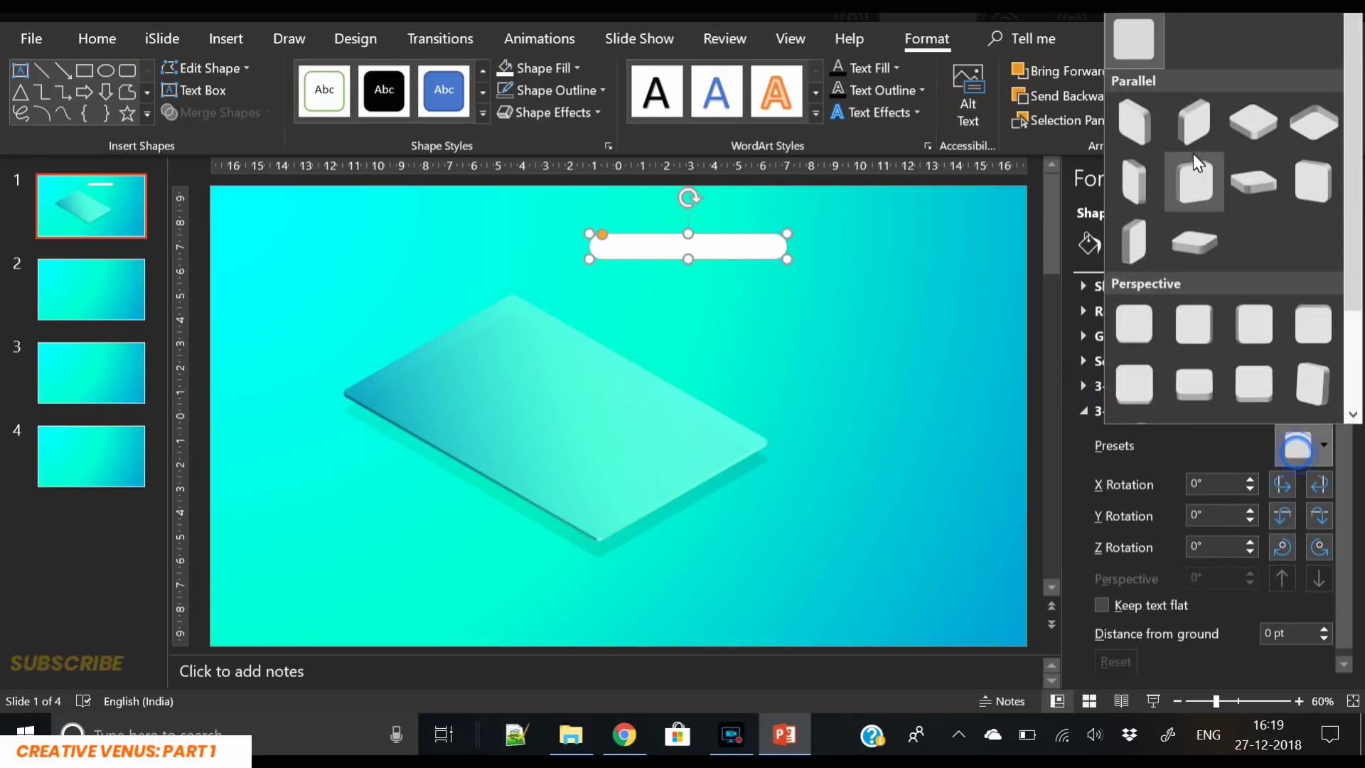
click(1231, 124)
drag(680, 255, 429, 364)
Step: Insert the magnifier icon from the icon library and shrink it to 1.4 cm
click(220, 39)
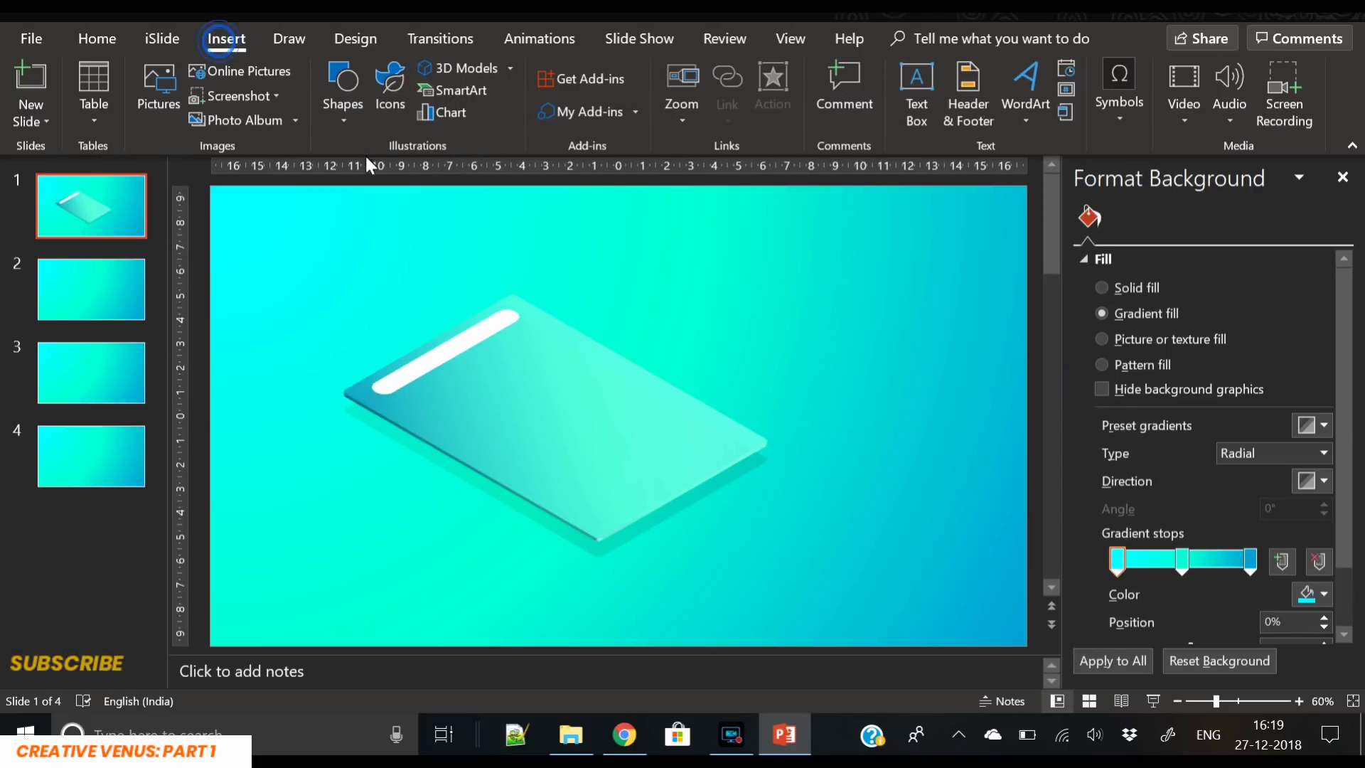
click(389, 96)
click(561, 423)
click(1051, 606)
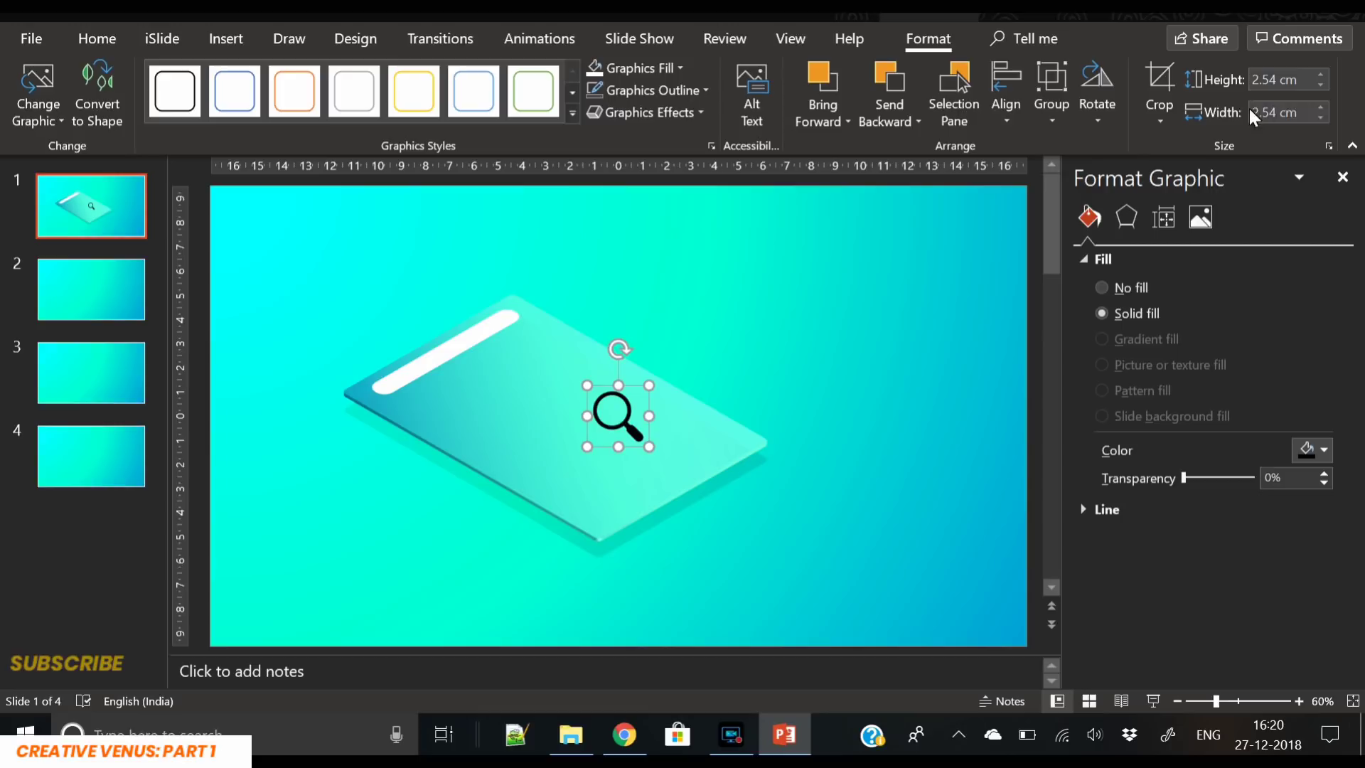
click(1319, 86)
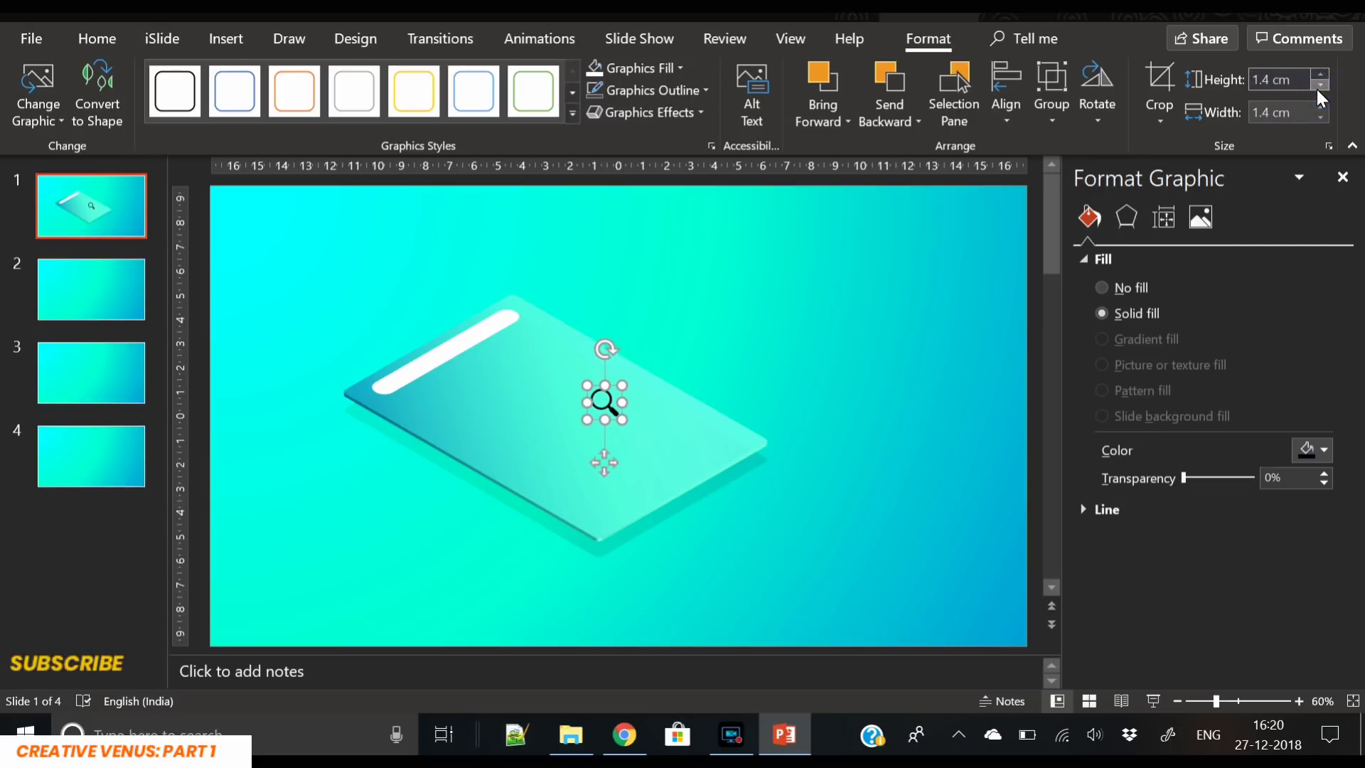
Step: Fill the icon with a recent teal and apply the isometric 3-D Rotation preset
click(1324, 451)
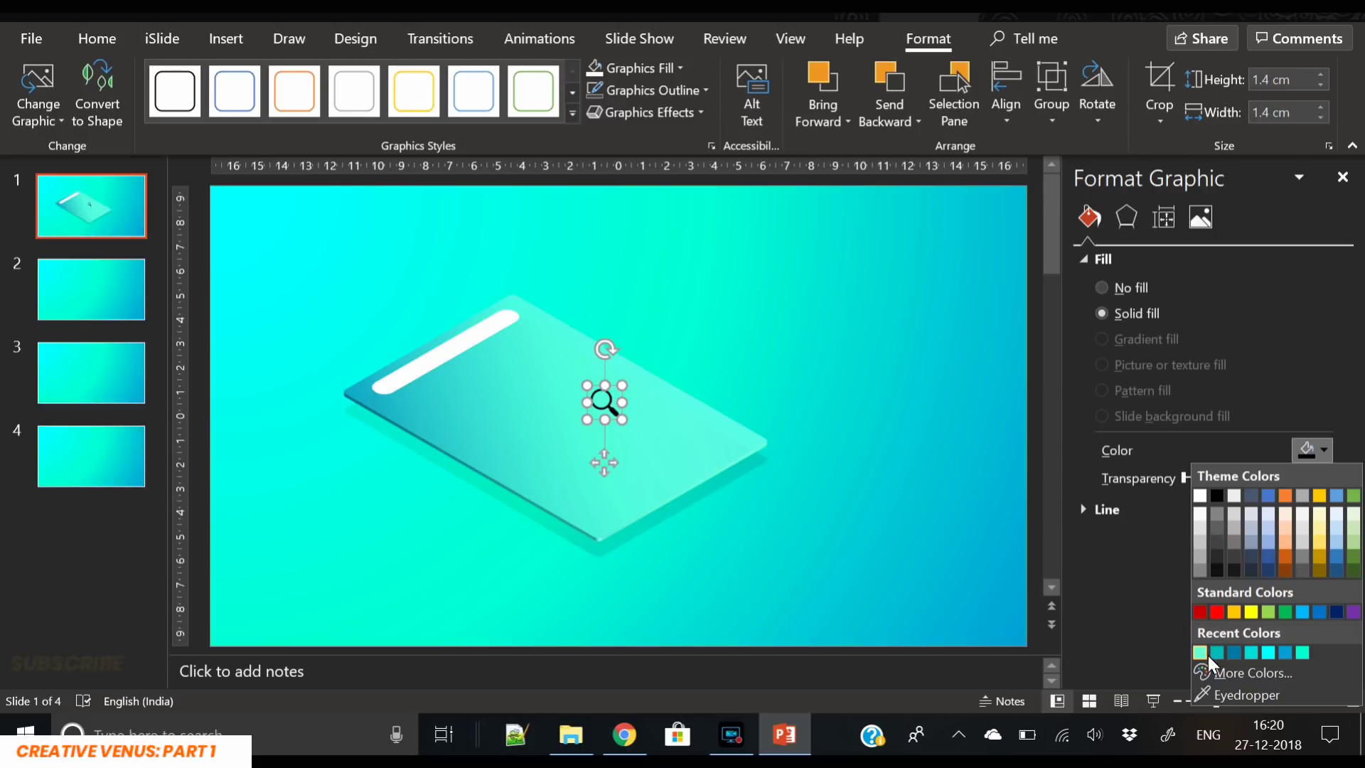
click(1204, 655)
click(1306, 449)
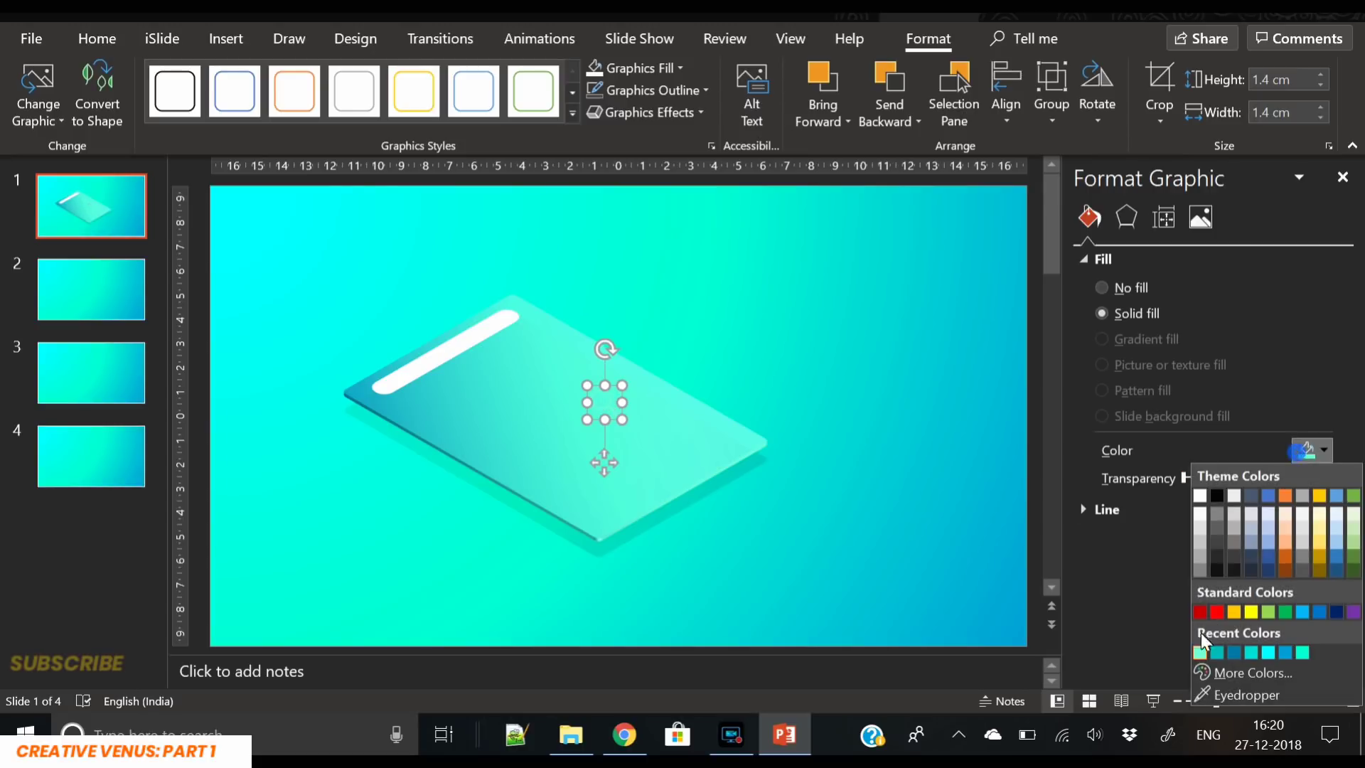
click(1217, 652)
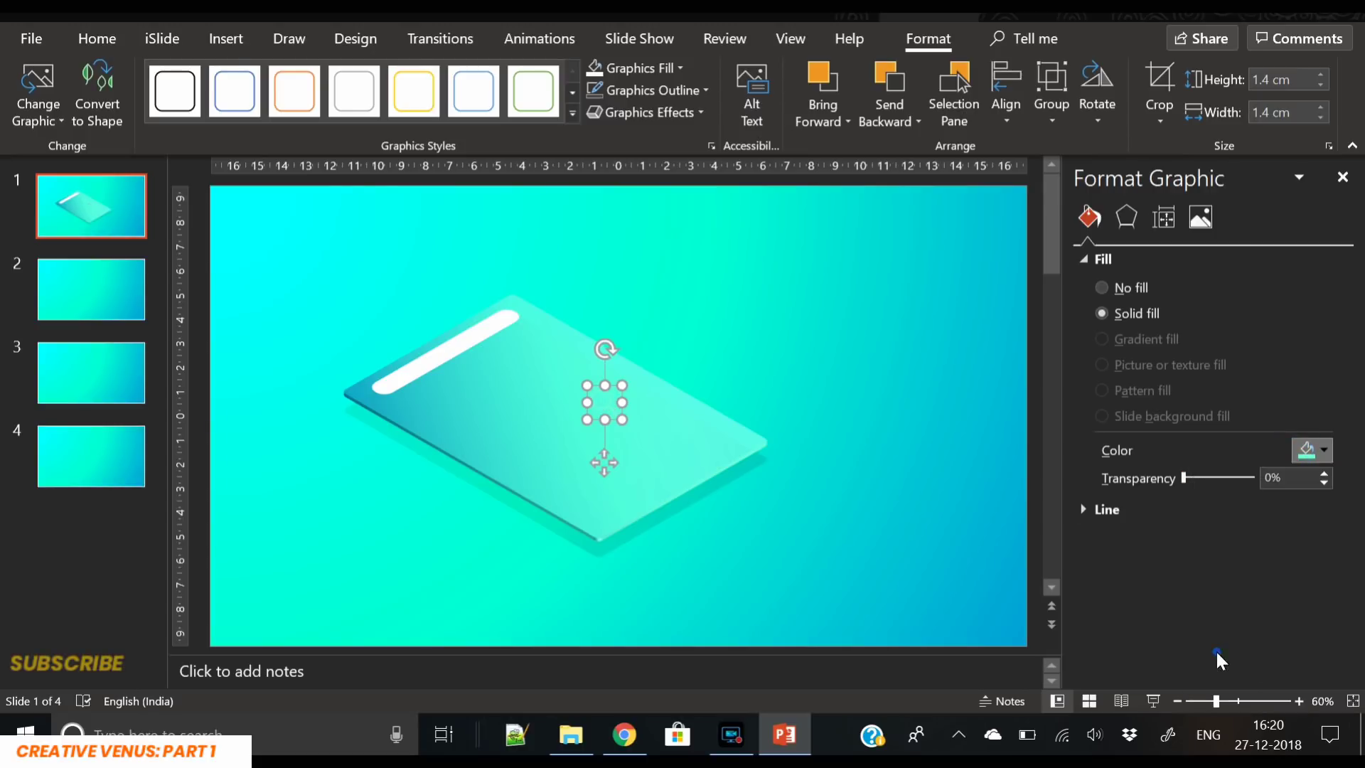
click(1132, 217)
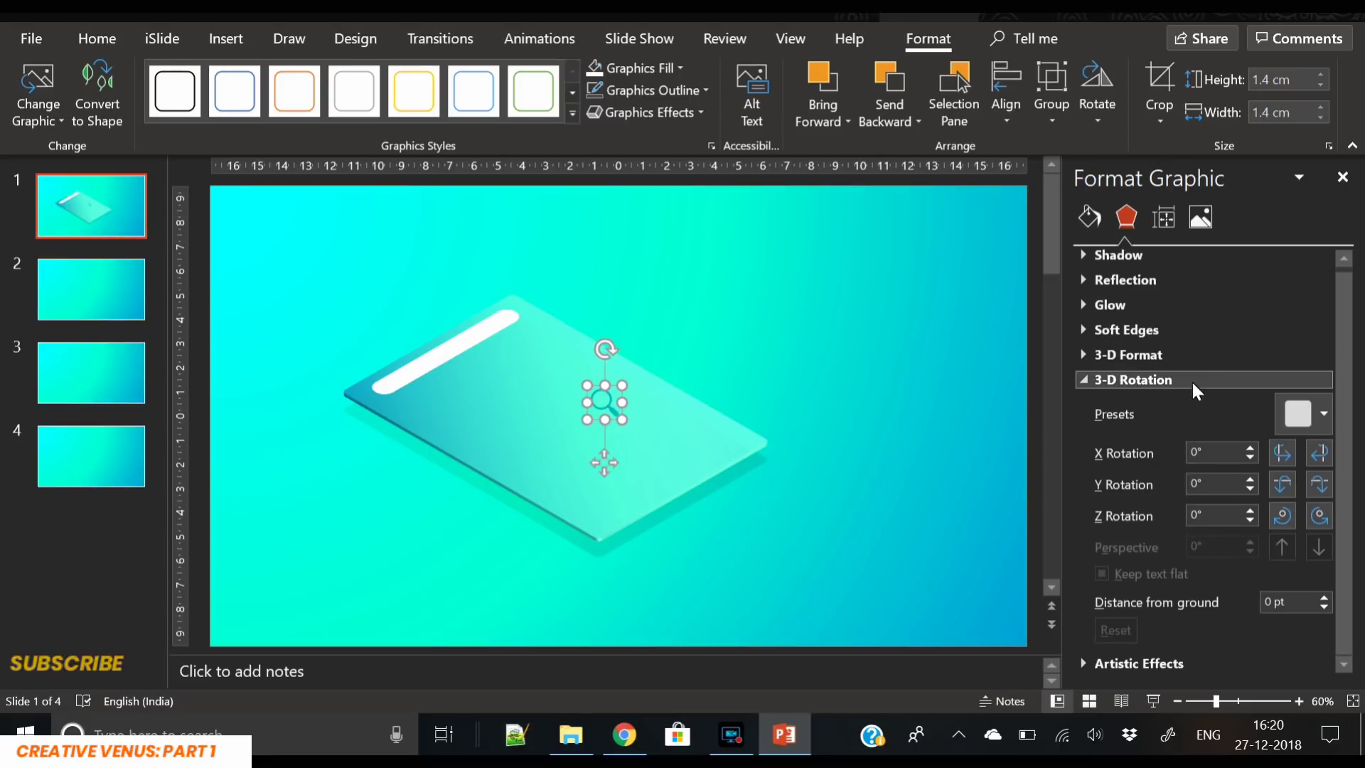
click(1303, 414)
click(1240, 128)
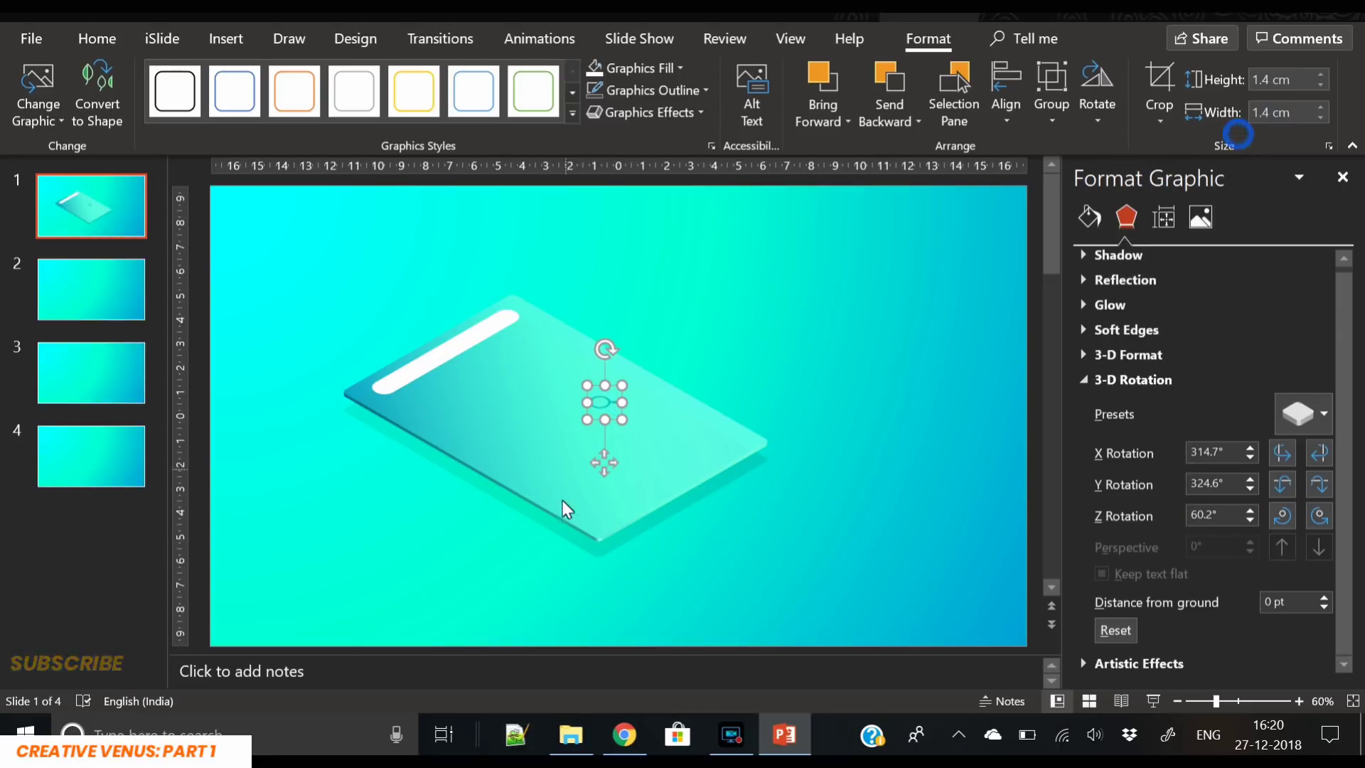
Step: Move the magnifier onto the right end of the search bar and shrink it to 0.9 cm
drag(604, 462, 506, 381)
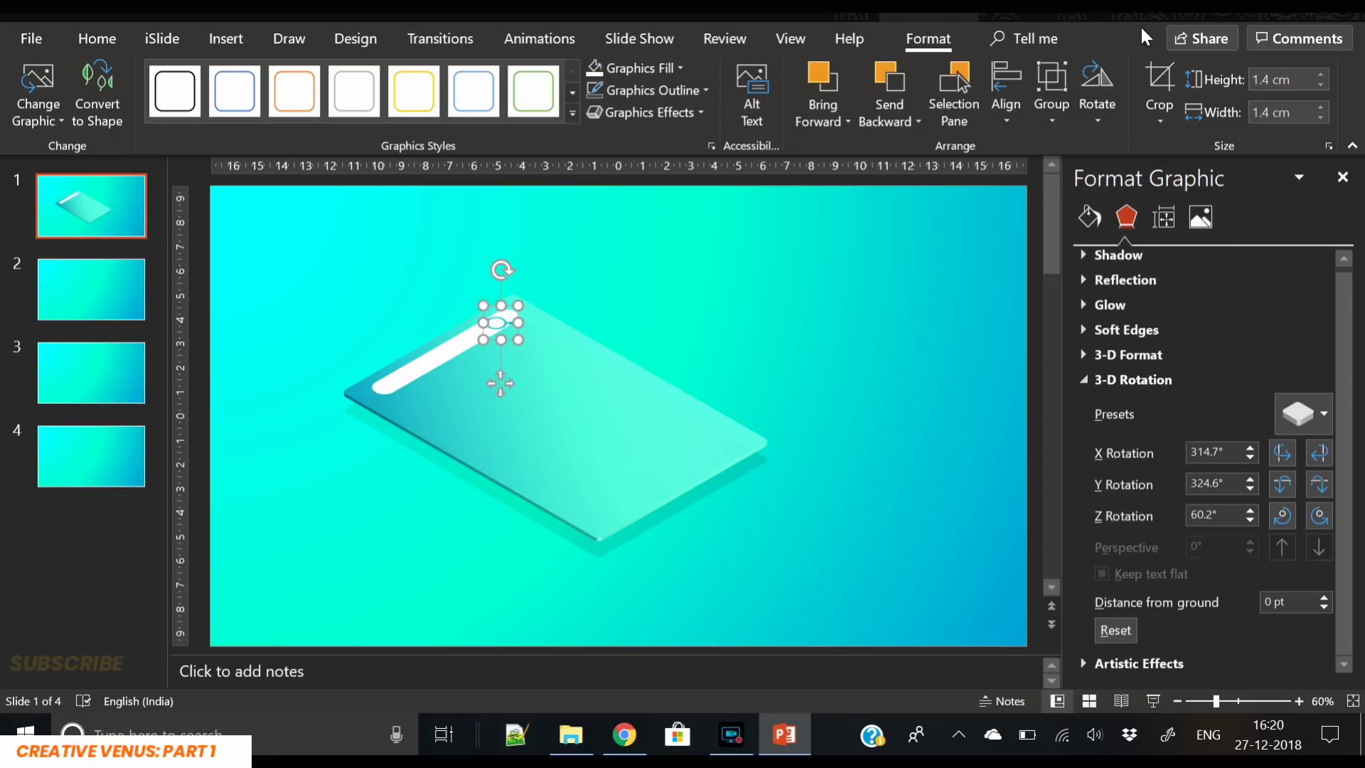
click(1319, 85)
click(1319, 85)
click(1319, 85)
click(1319, 85)
click(1319, 85)
click(498, 375)
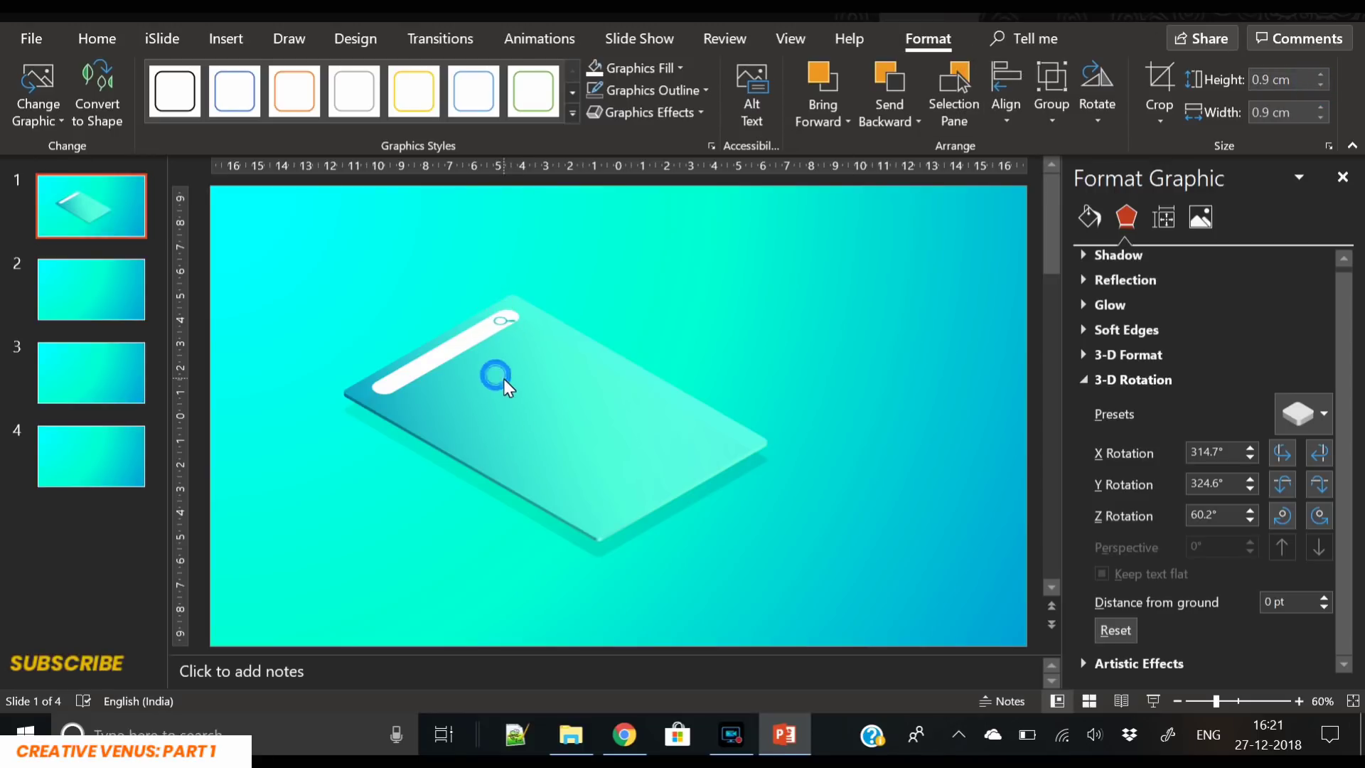
click(872, 333)
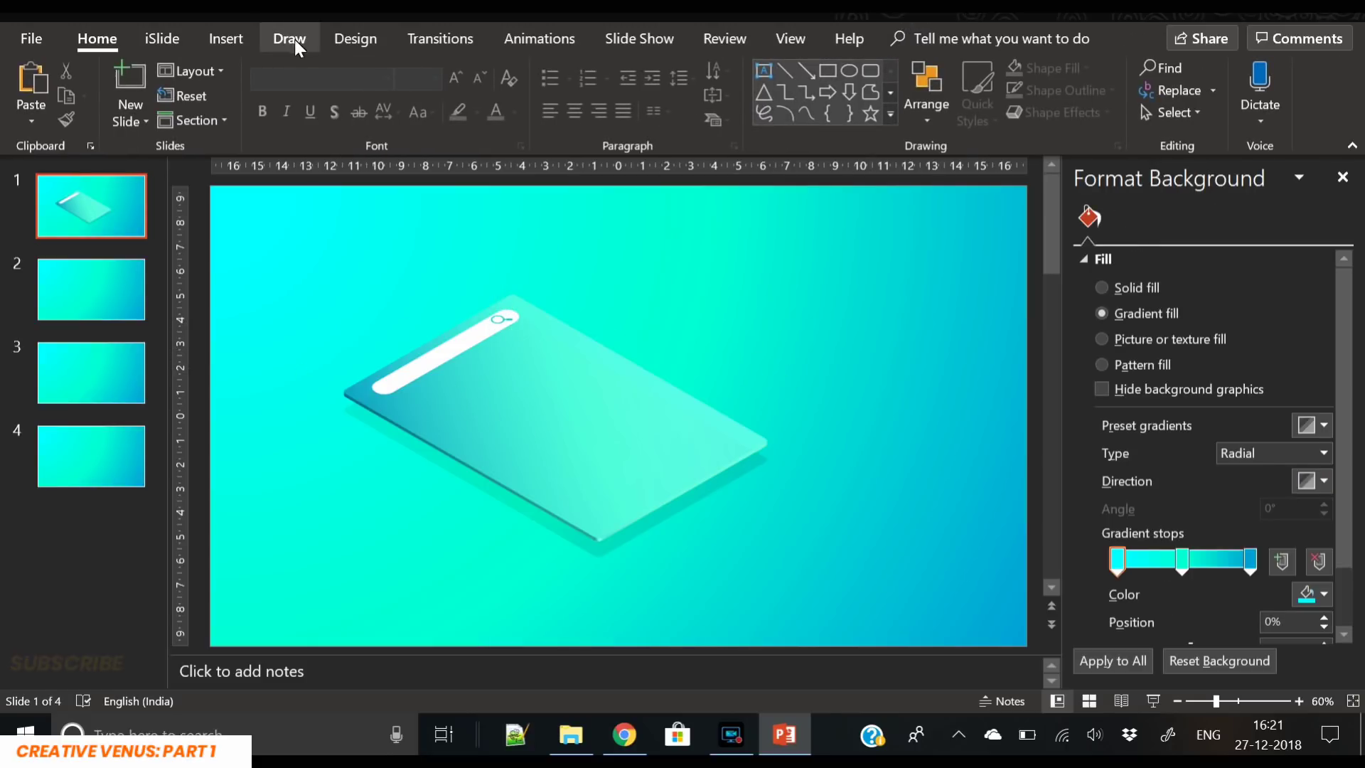
click(226, 44)
Step: Draw a small white rounded-rectangle card to the right of the tablet
click(351, 114)
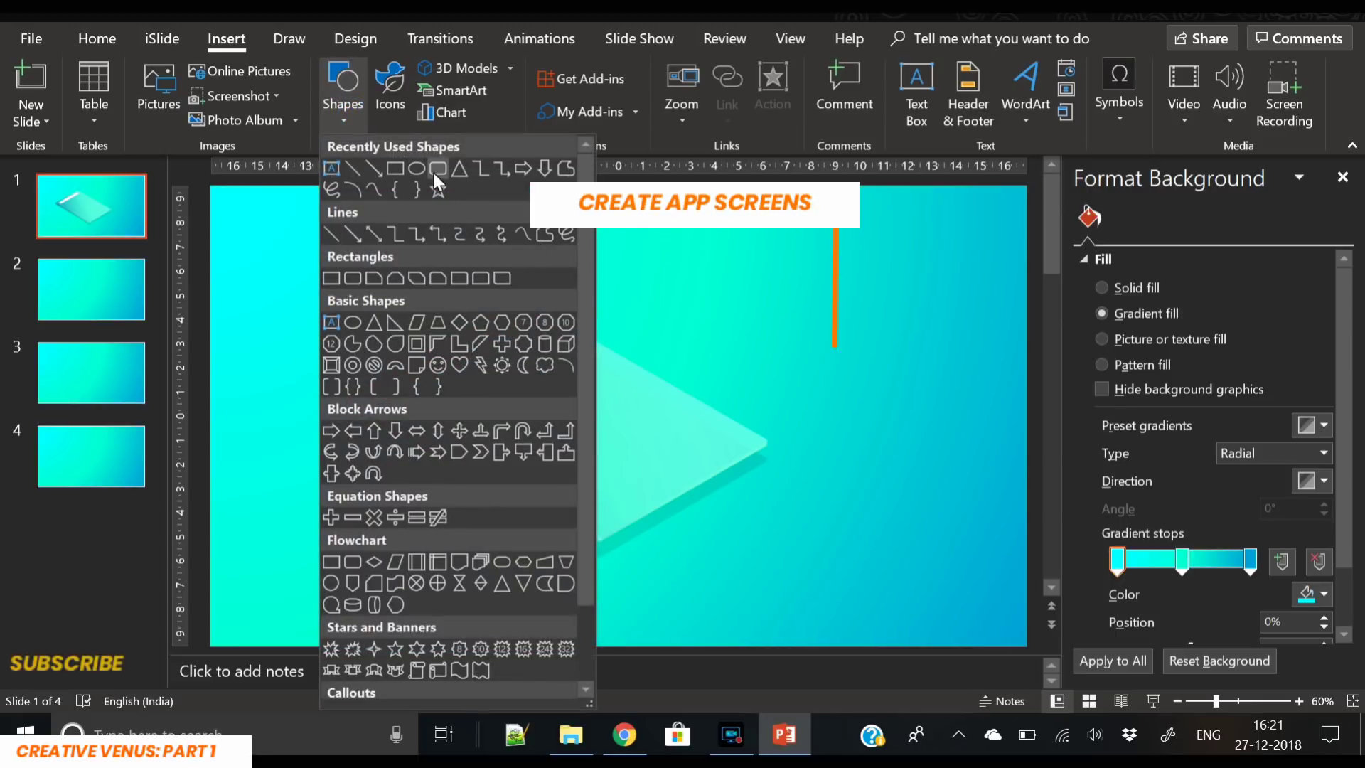
click(435, 172)
drag(741, 275, 824, 379)
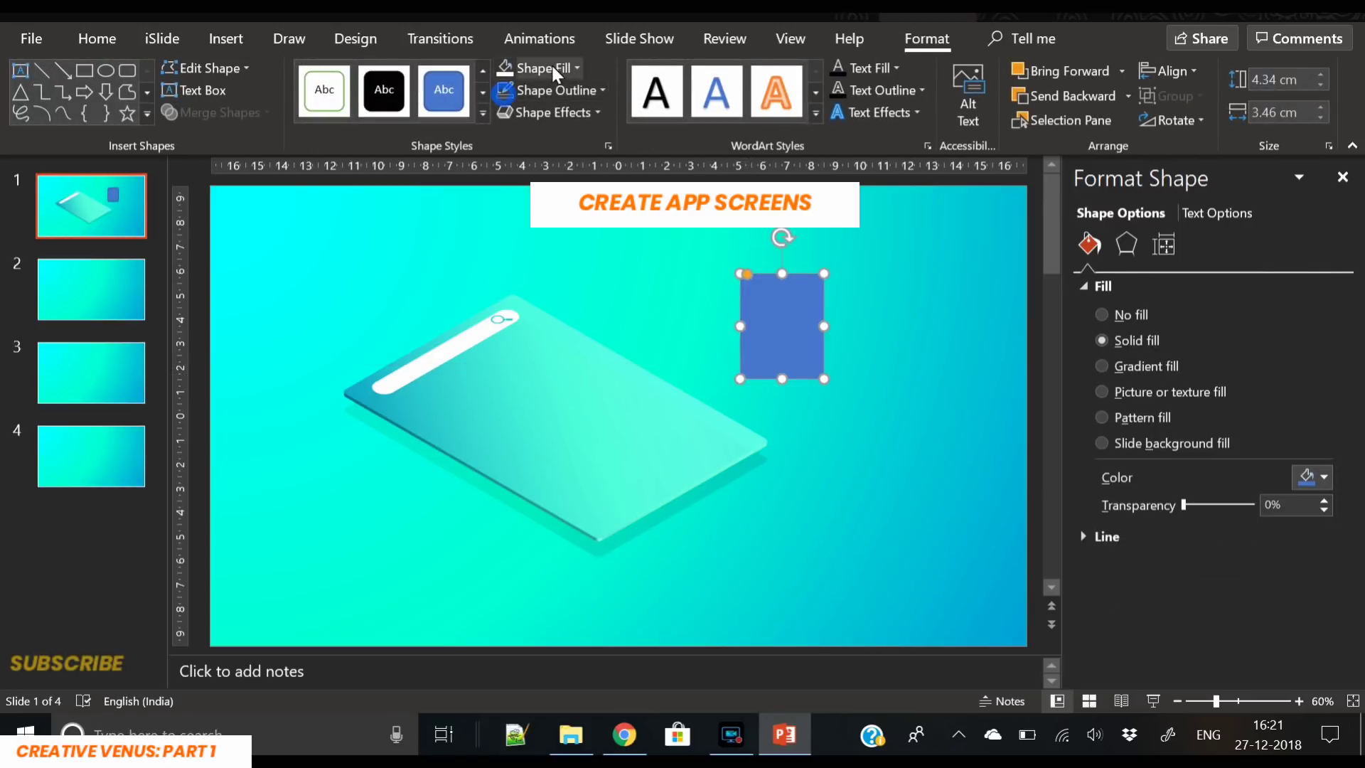
click(508, 66)
click(908, 444)
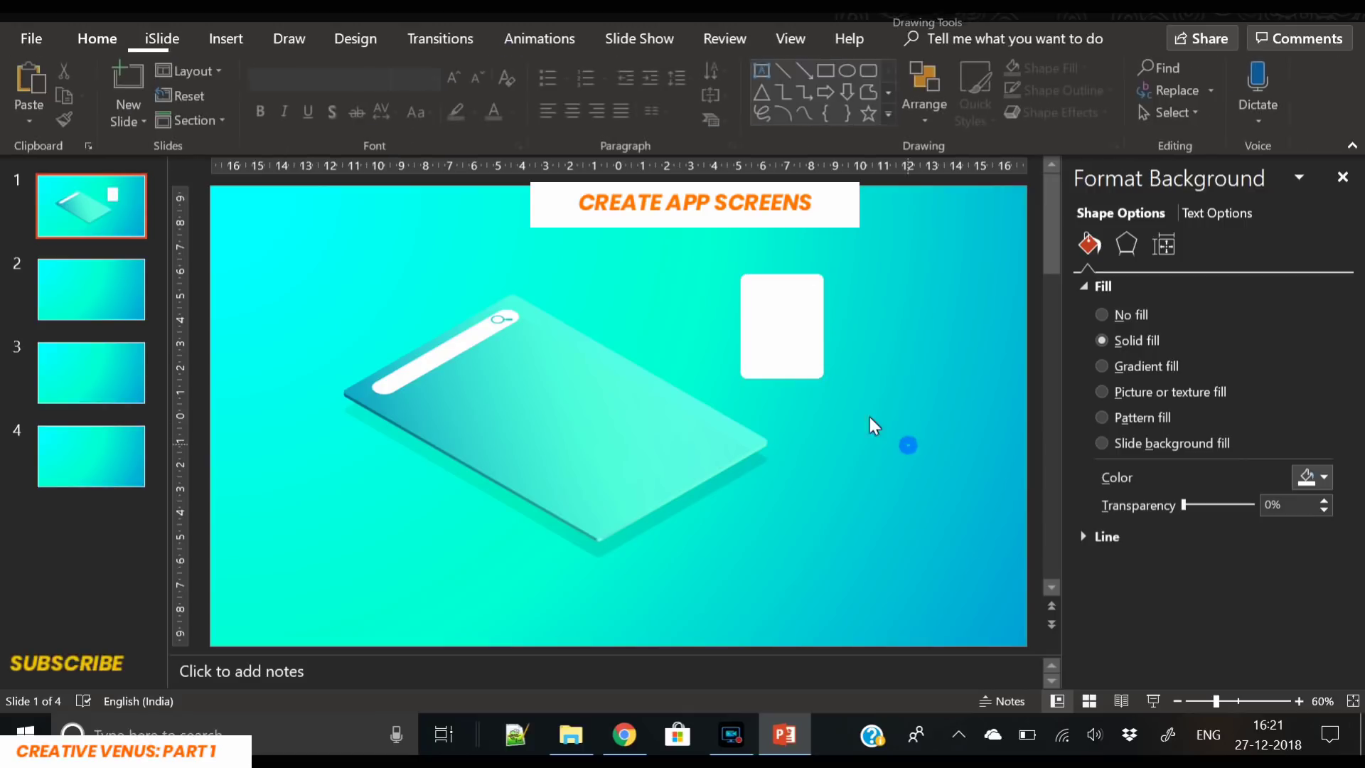
Step: Duplicate the card offset down-right and give the copy a linear gradient fill
click(779, 307)
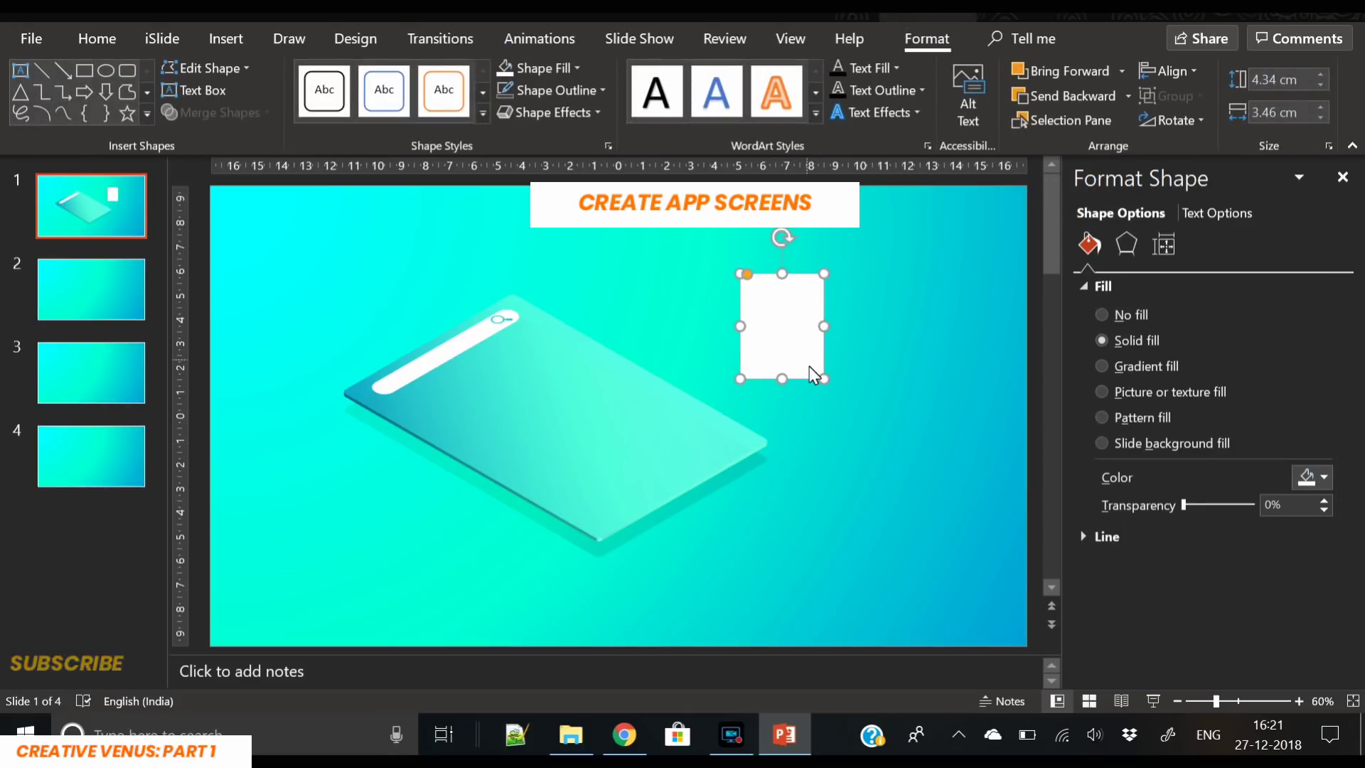
drag(785, 340, 827, 367)
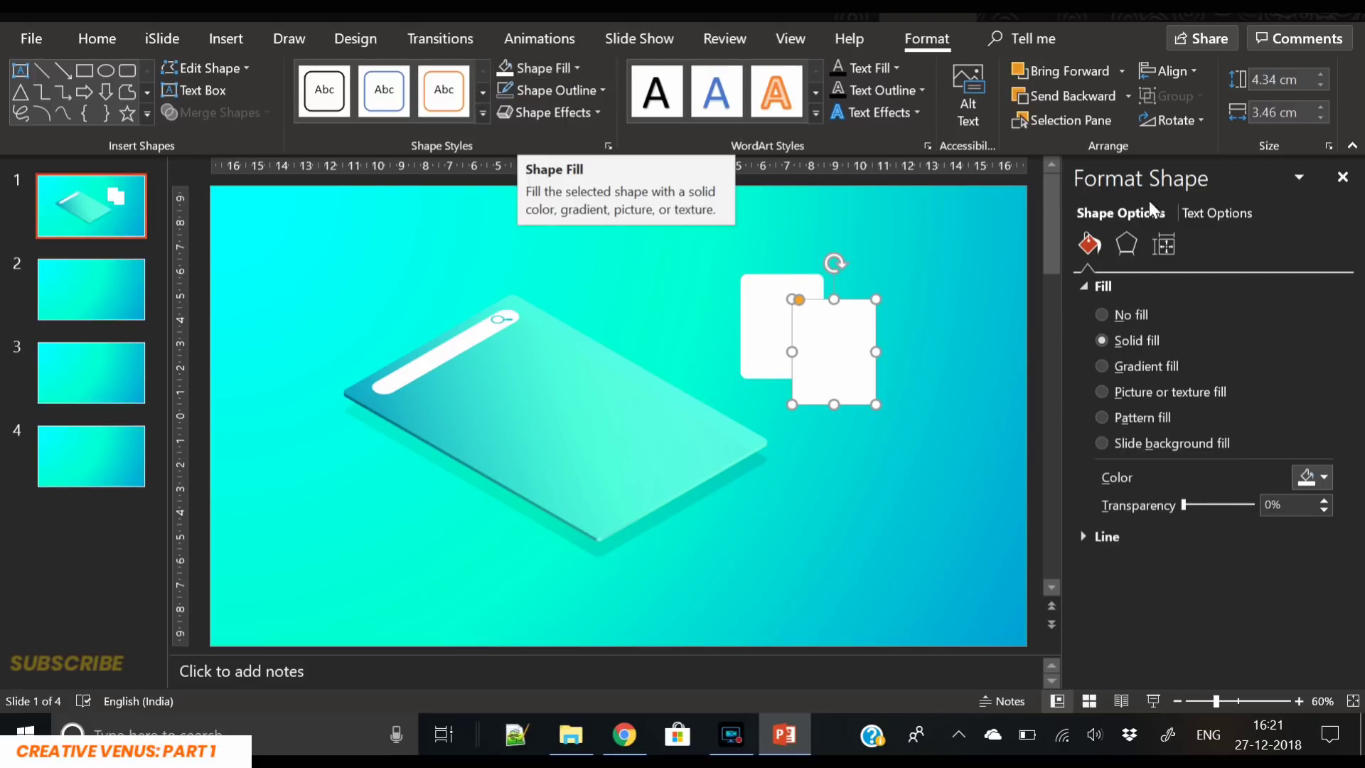
click(1146, 368)
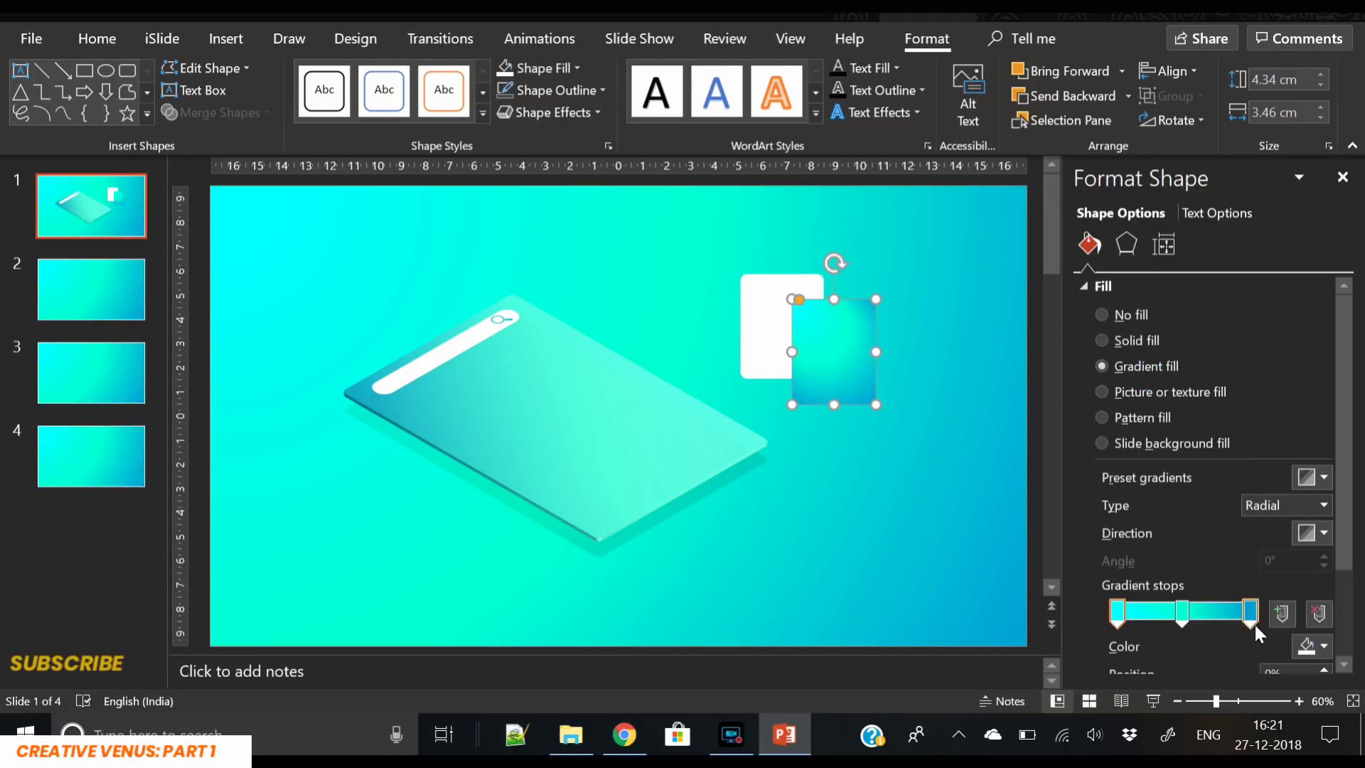
click(1327, 506)
click(1264, 526)
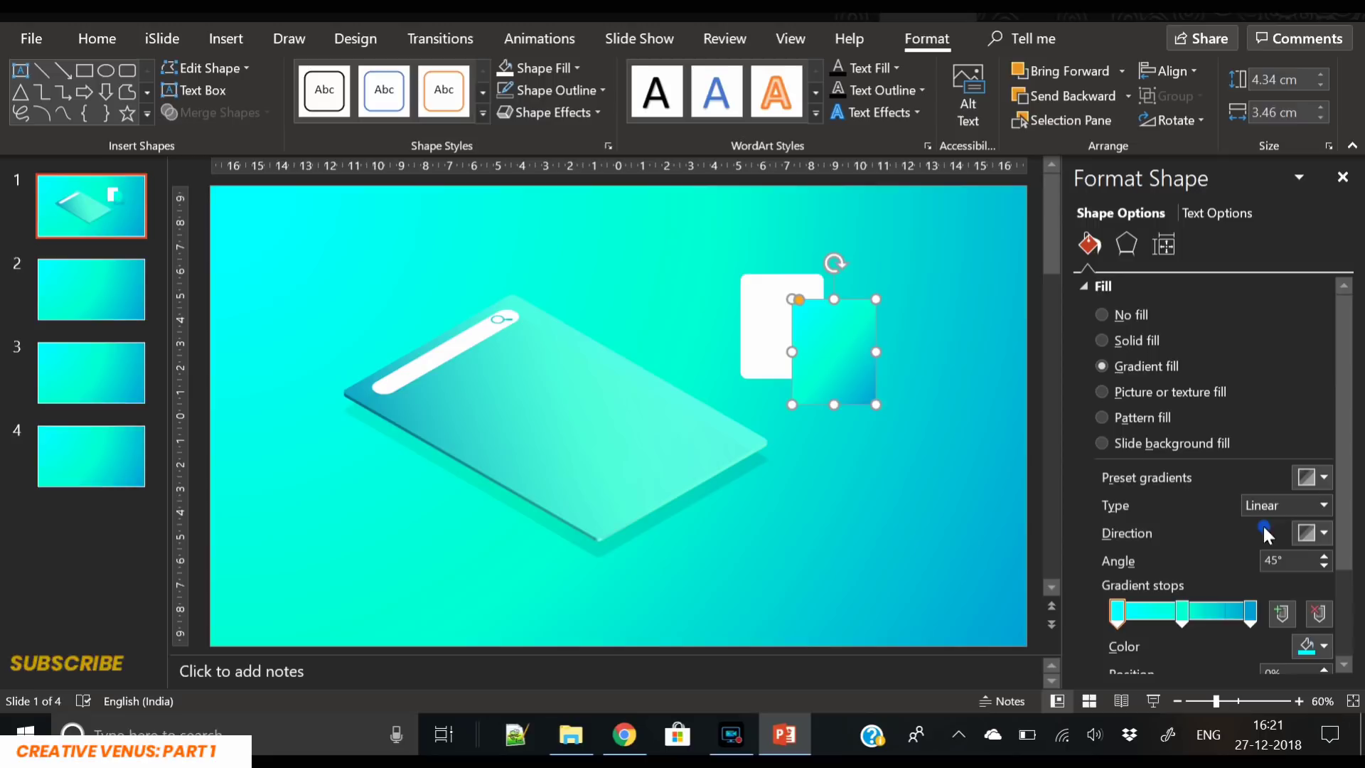
Step: Remove the extra gradient stops, leaving one stop at 100% for solid cyan
click(1237, 612)
click(1319, 613)
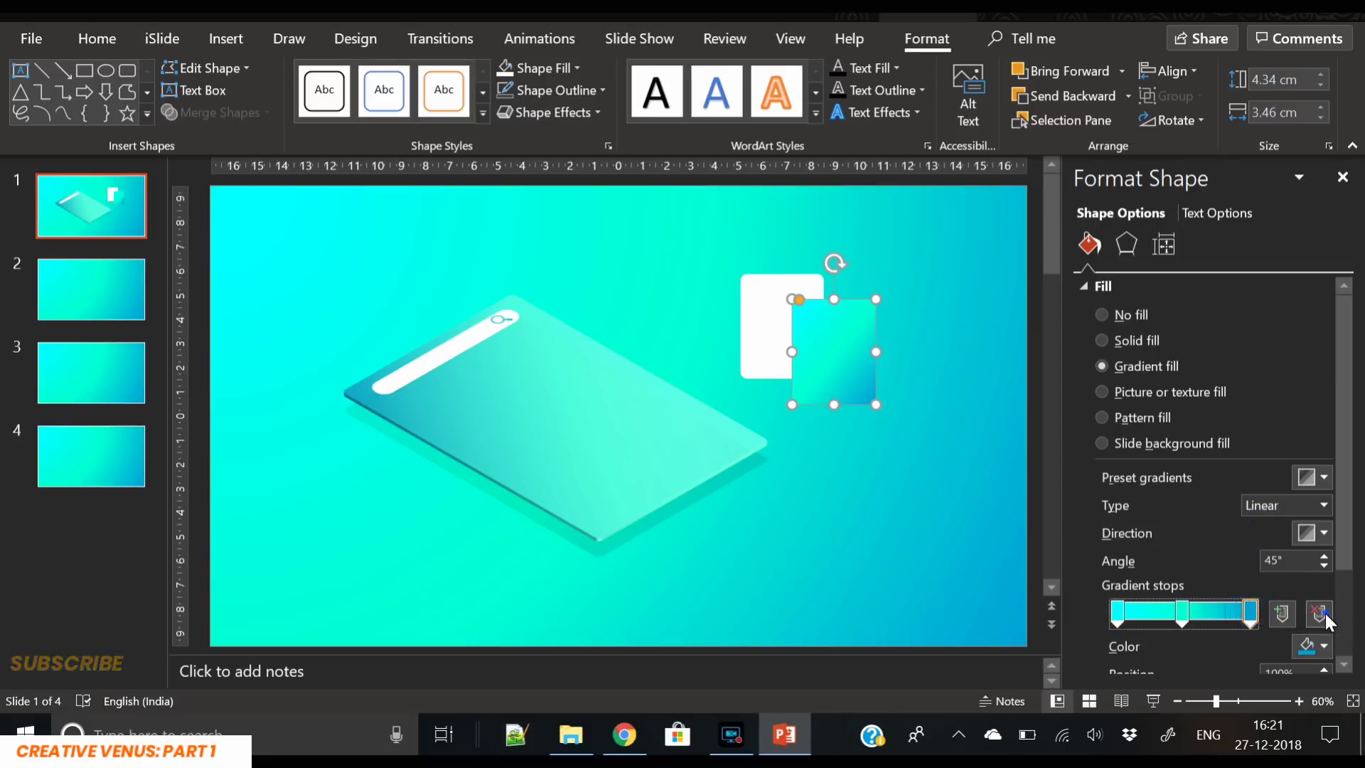
click(1319, 612)
click(1183, 611)
drag(1184, 612, 1291, 614)
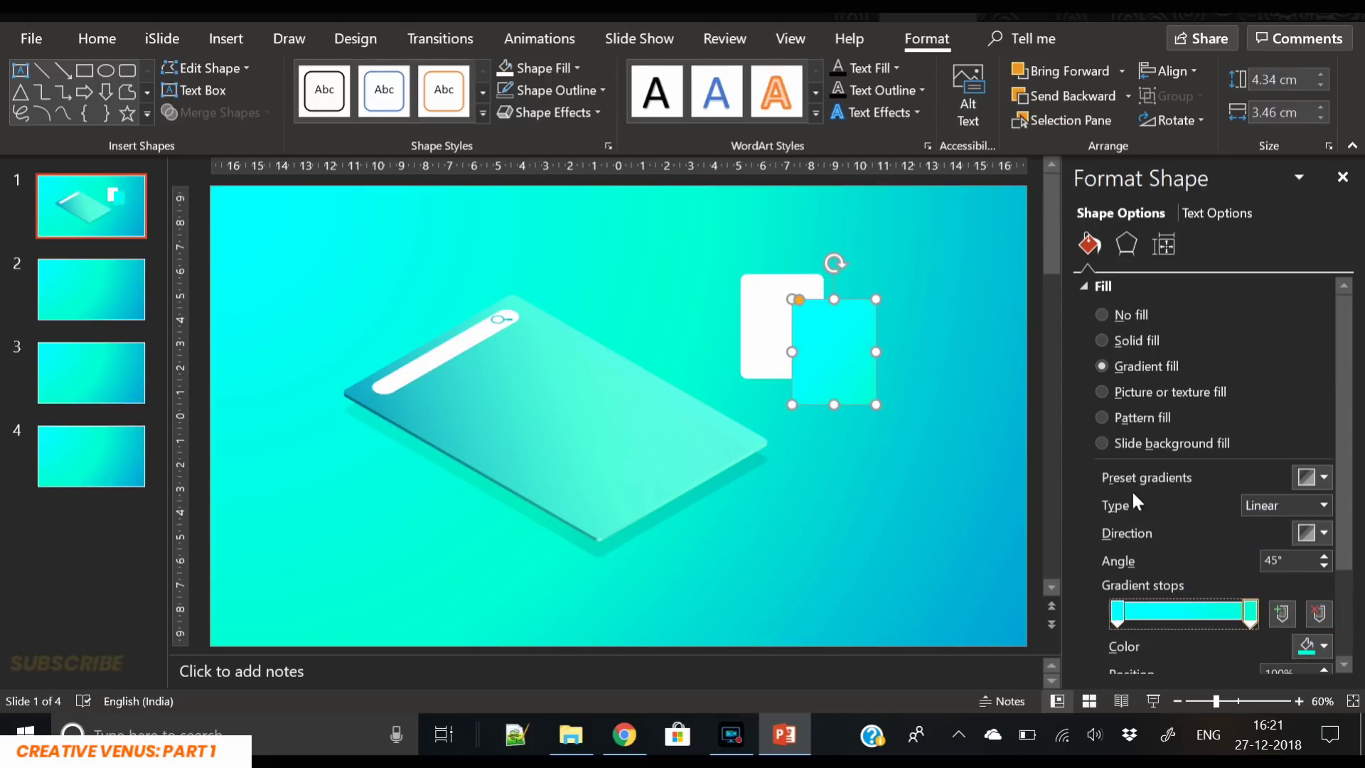
Step: Shrink the cyan panel slightly and centre it horizontally over the white card
drag(876, 405, 795, 309)
shift+click(814, 358)
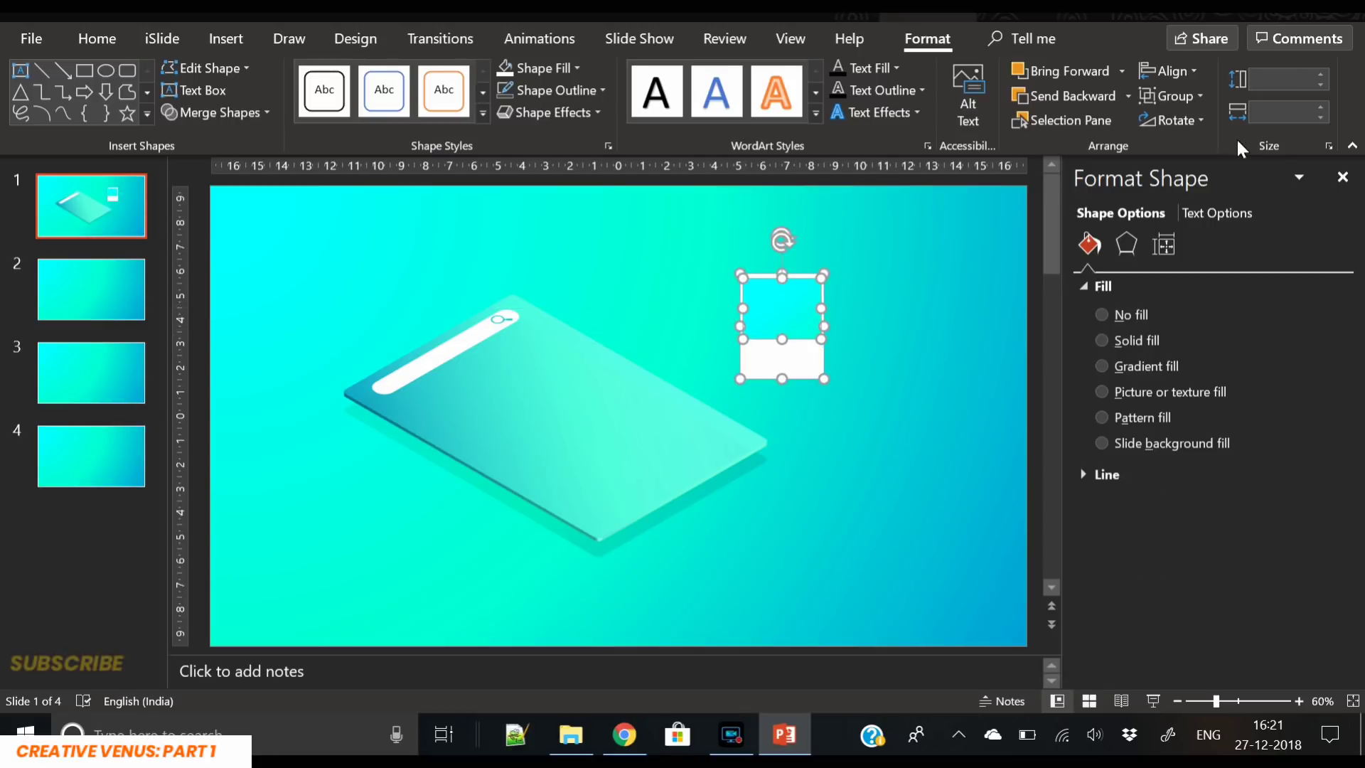
click(1188, 74)
click(1200, 128)
click(1178, 74)
click(1205, 122)
click(940, 379)
click(770, 314)
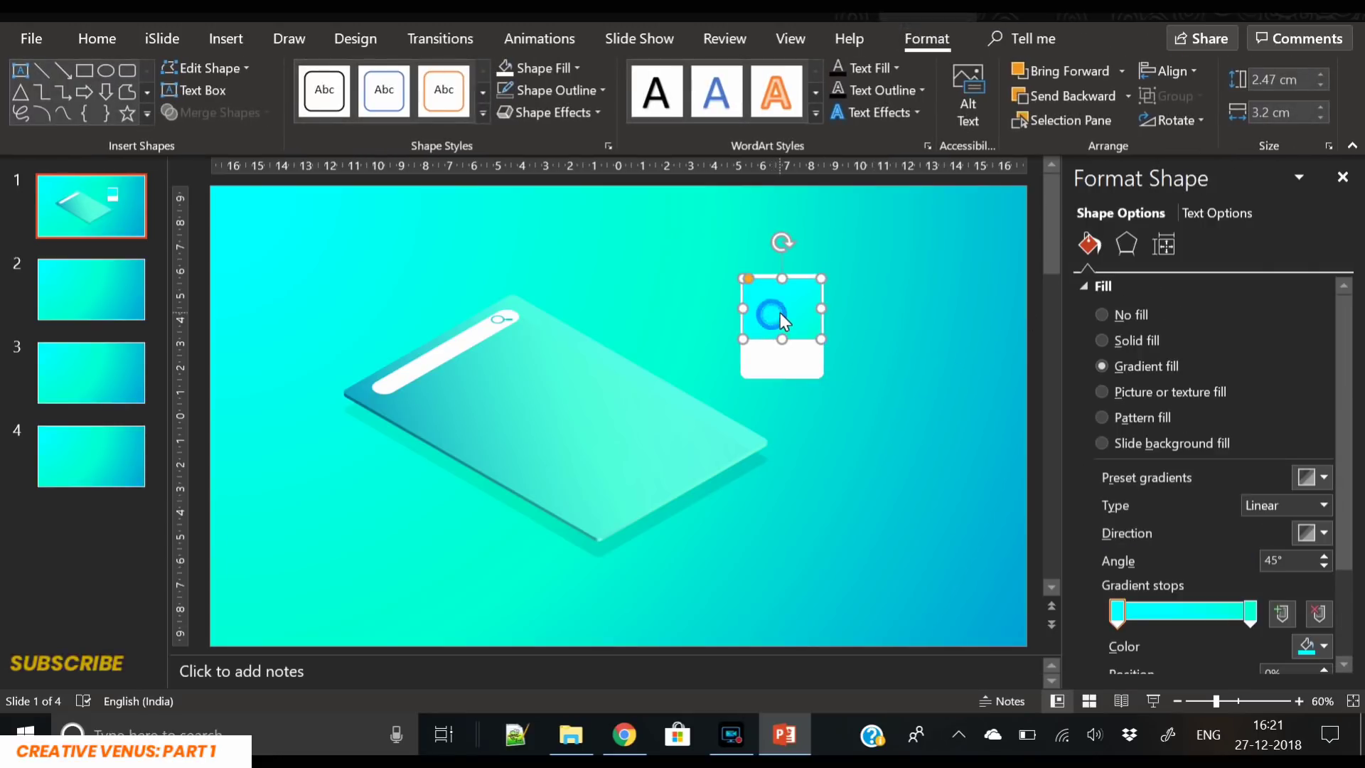
click(910, 346)
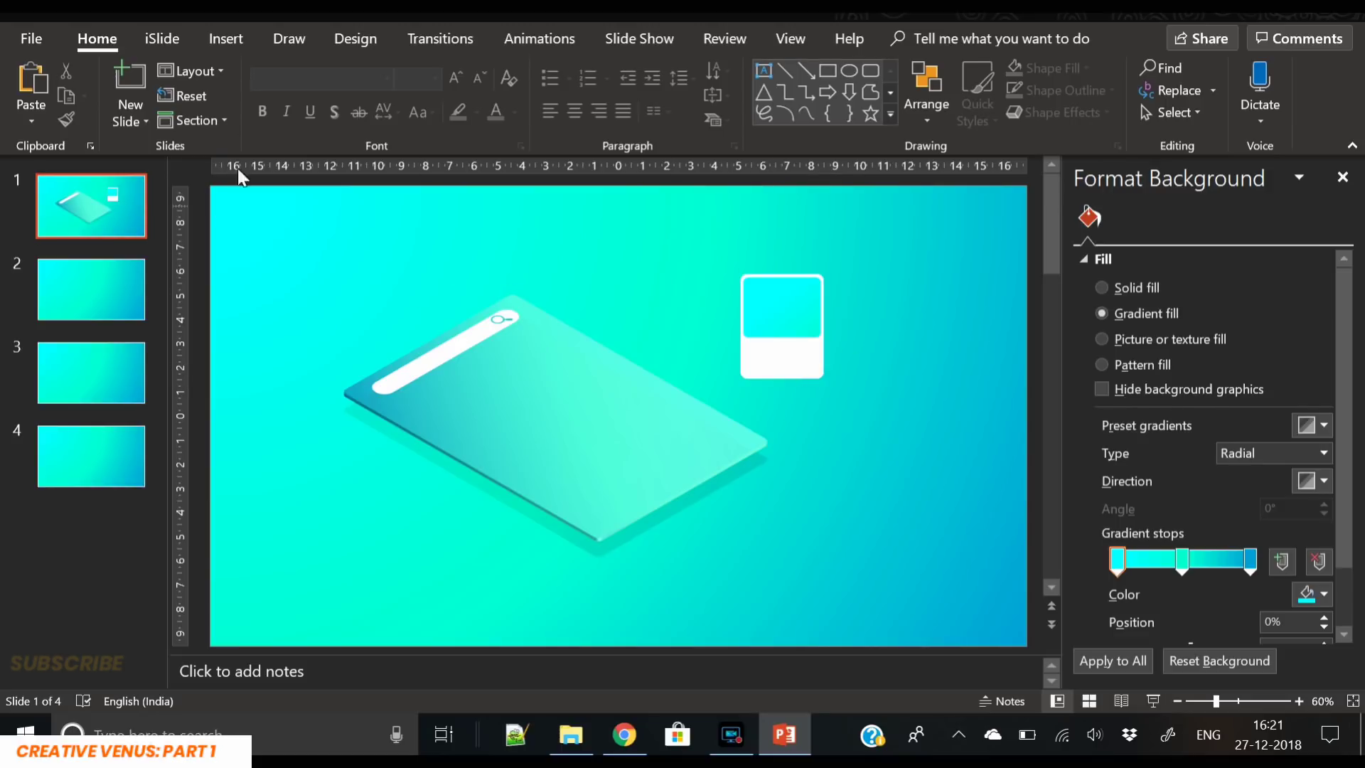
Step: Draw a white rounded rectangle and flatten it into a 0.1 cm bar inside the card
click(232, 38)
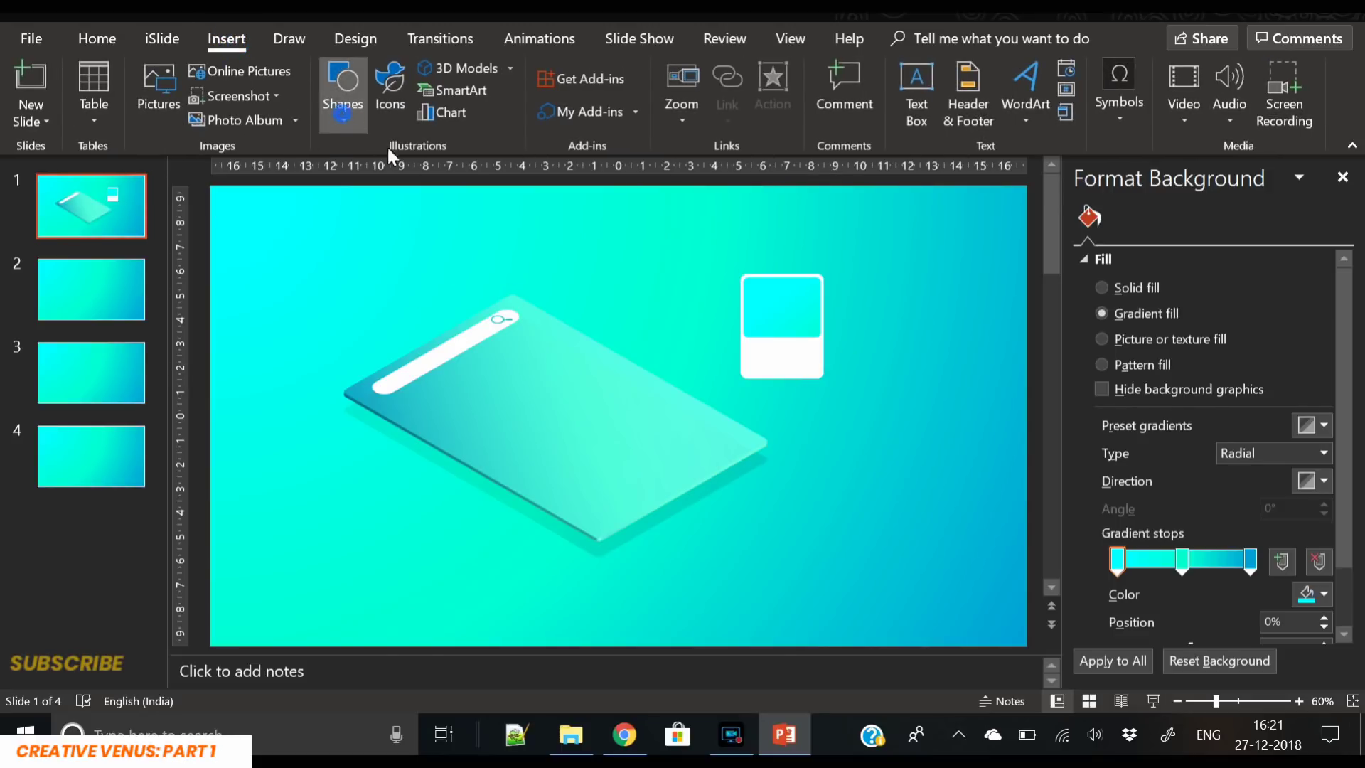
click(446, 172)
mouse_move(832, 411)
mouse_down()
mouse_move(936, 417)
mouse_move(934, 453)
mouse_up()
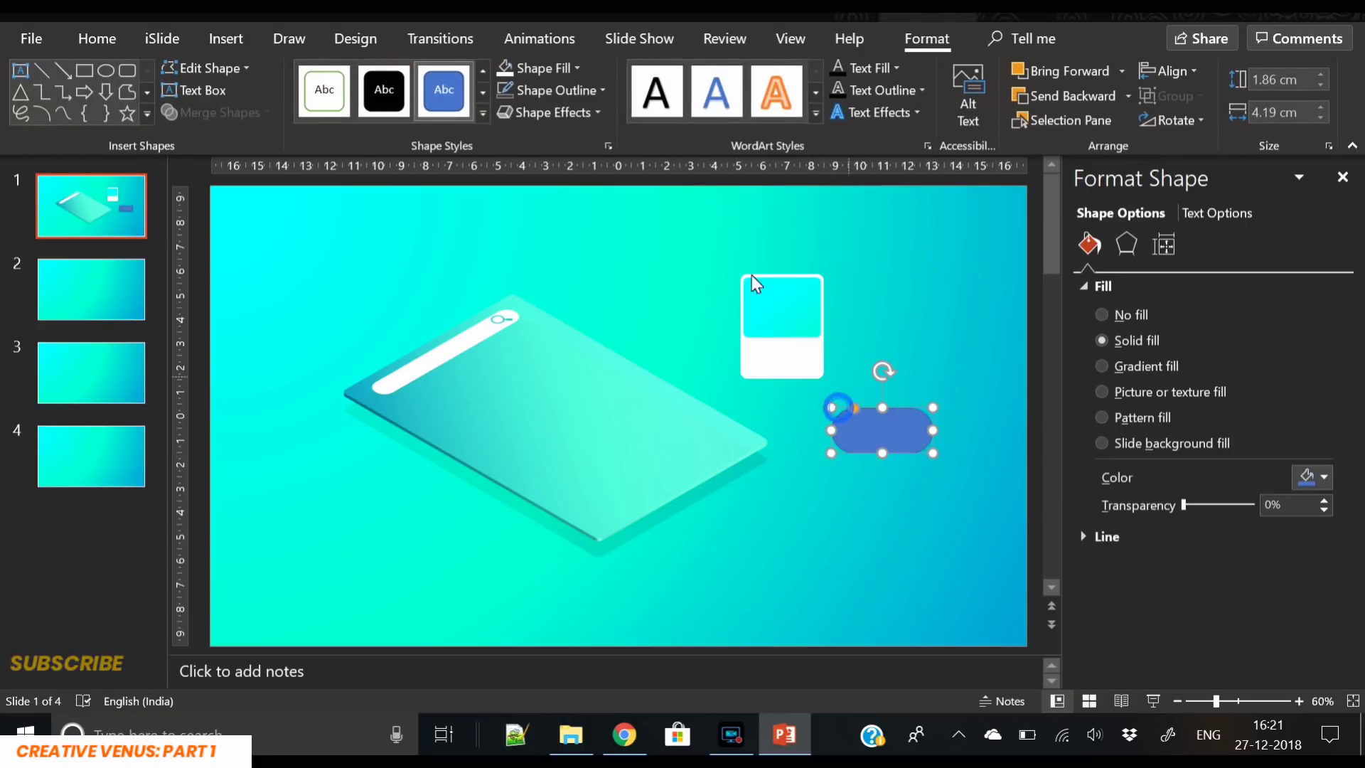
click(506, 67)
drag(883, 452, 899, 415)
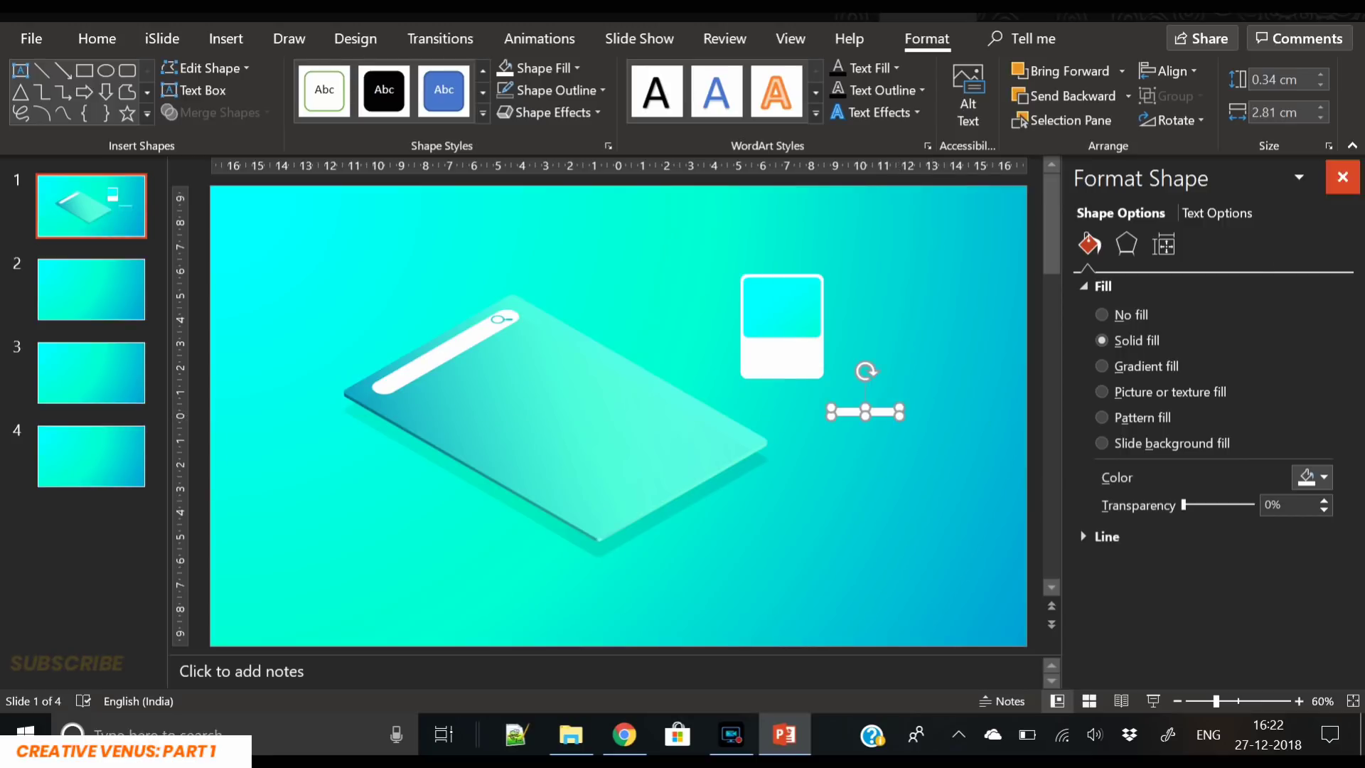
click(1320, 85)
click(1319, 85)
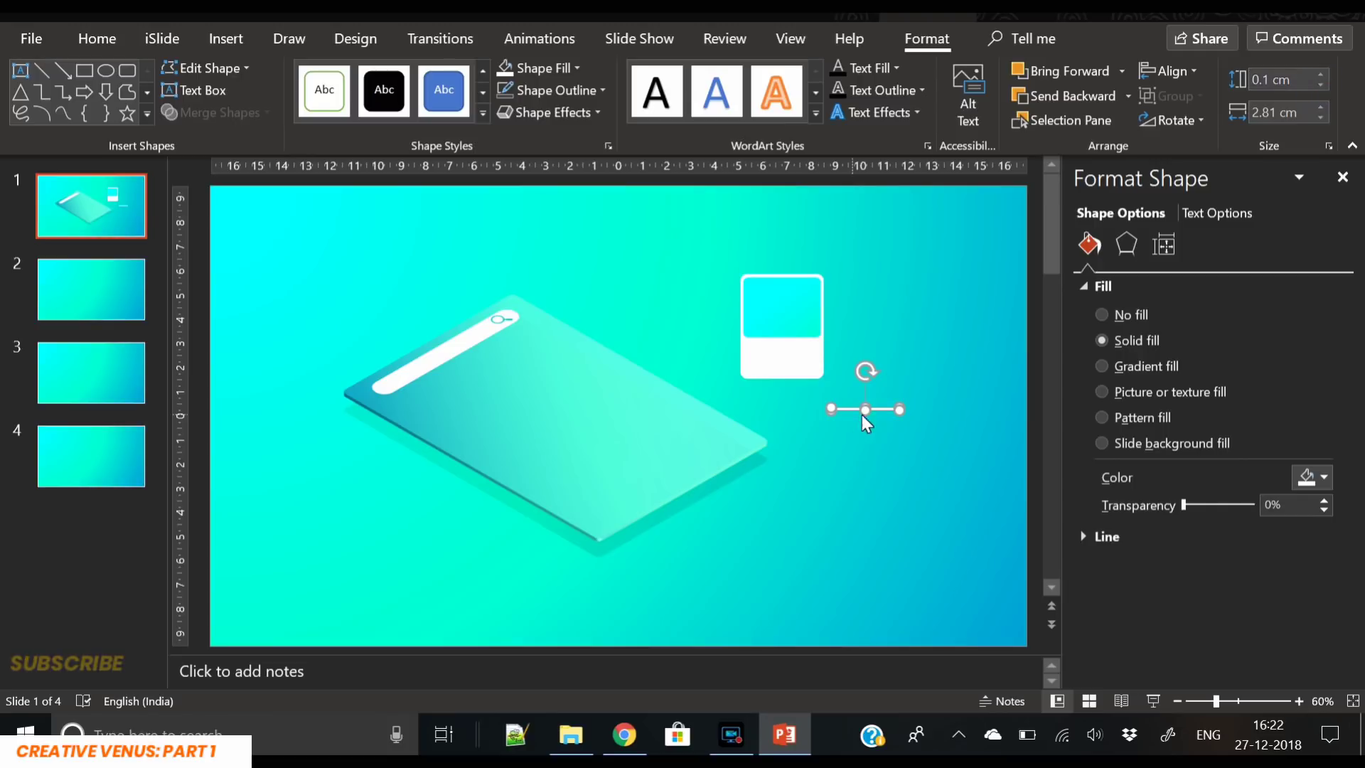
drag(880, 412, 843, 352)
Step: Make the bar light grey, centre it in the card, and paste two aligned copies
click(1314, 477)
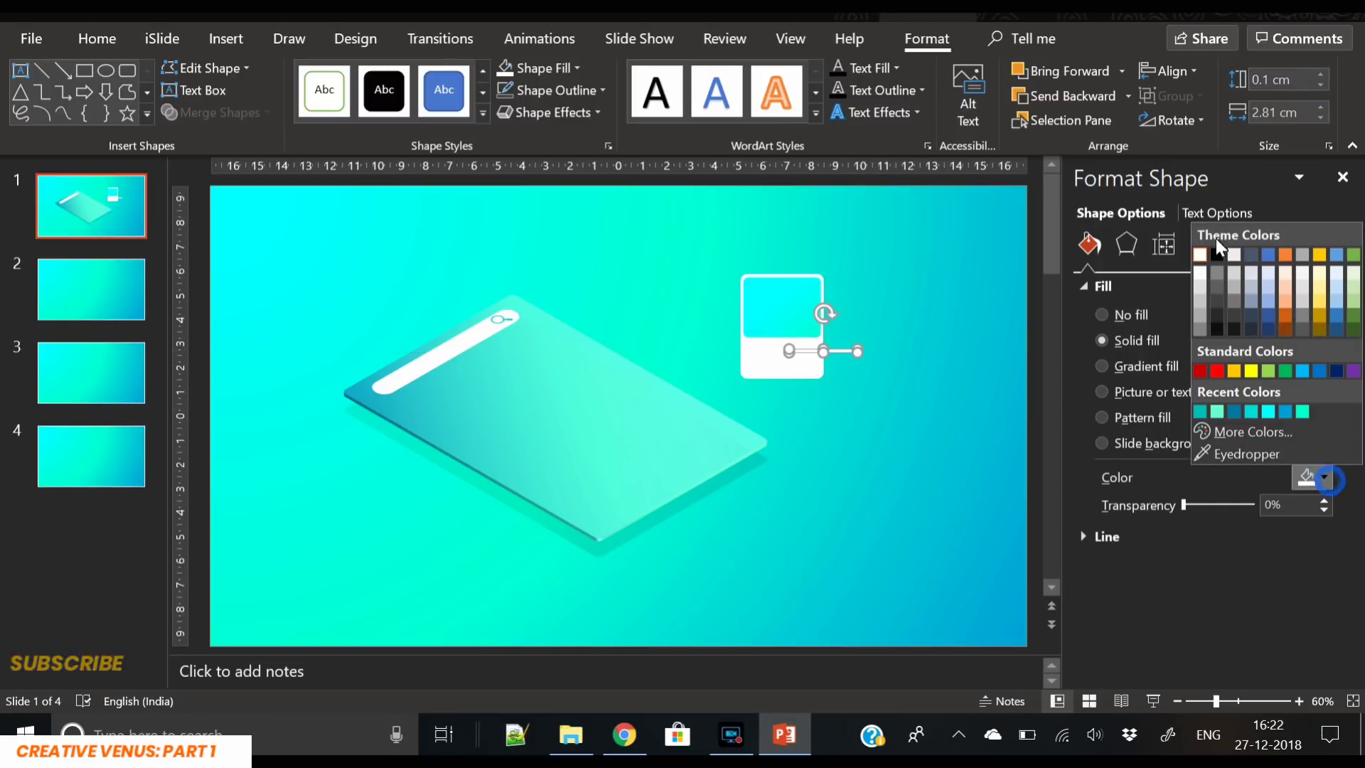
click(1199, 288)
drag(841, 354, 807, 361)
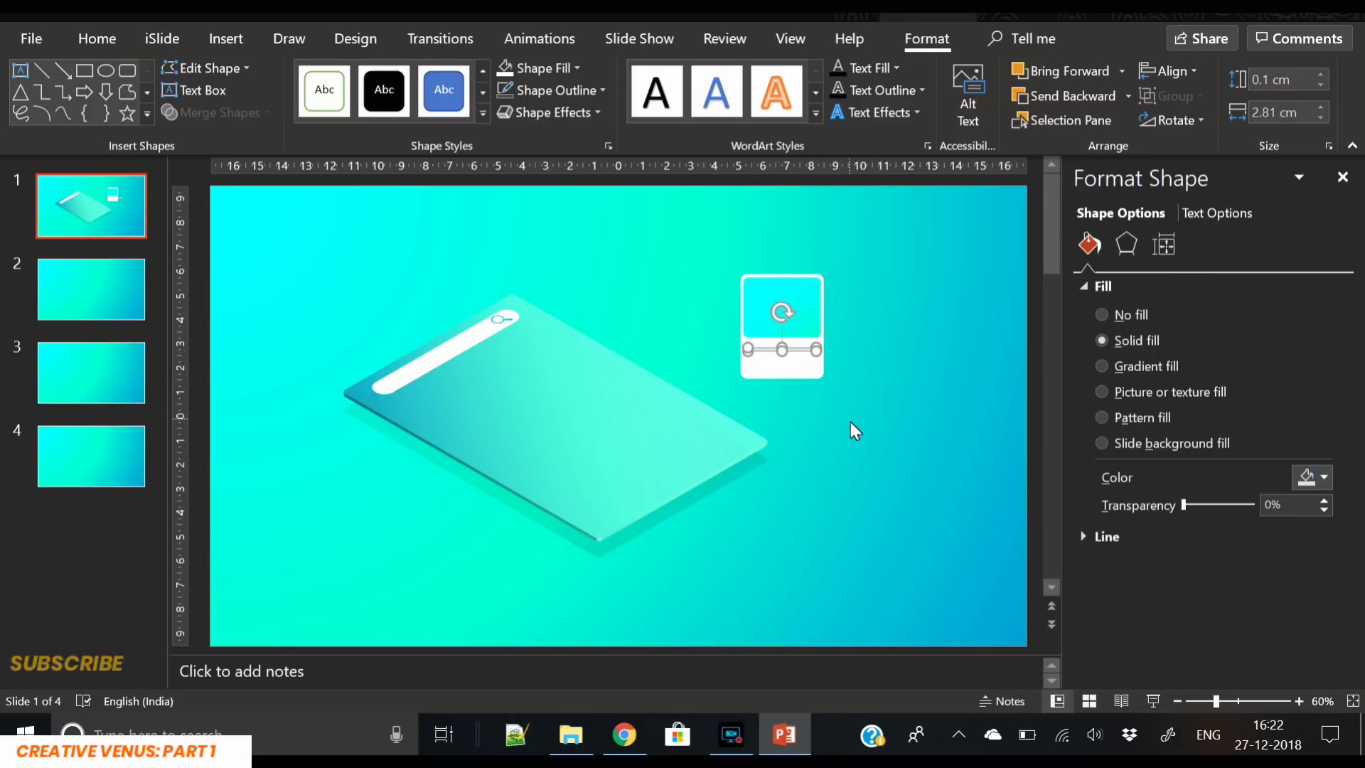
key(ctrl+v)
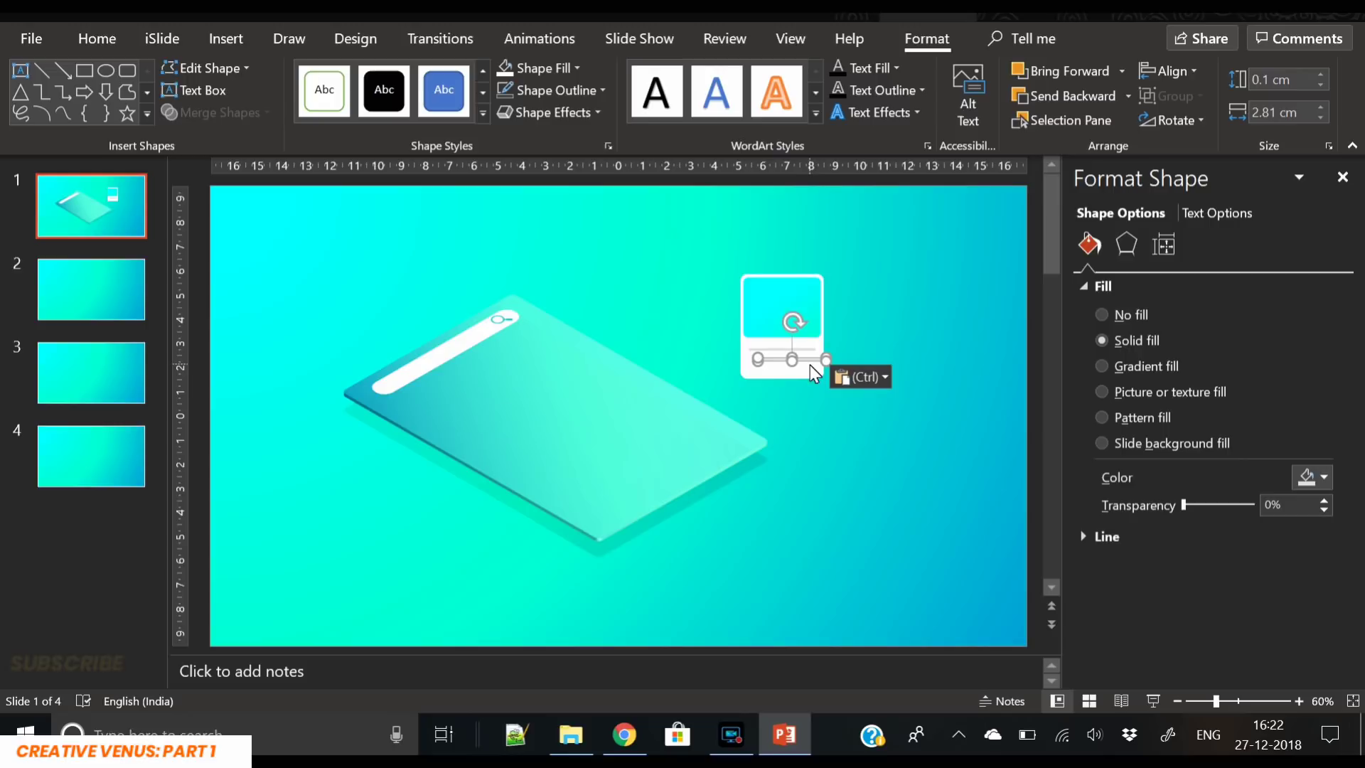
key(Left)
key(Left)
key(Up)
key(Up)
key(Left)
key(Left)
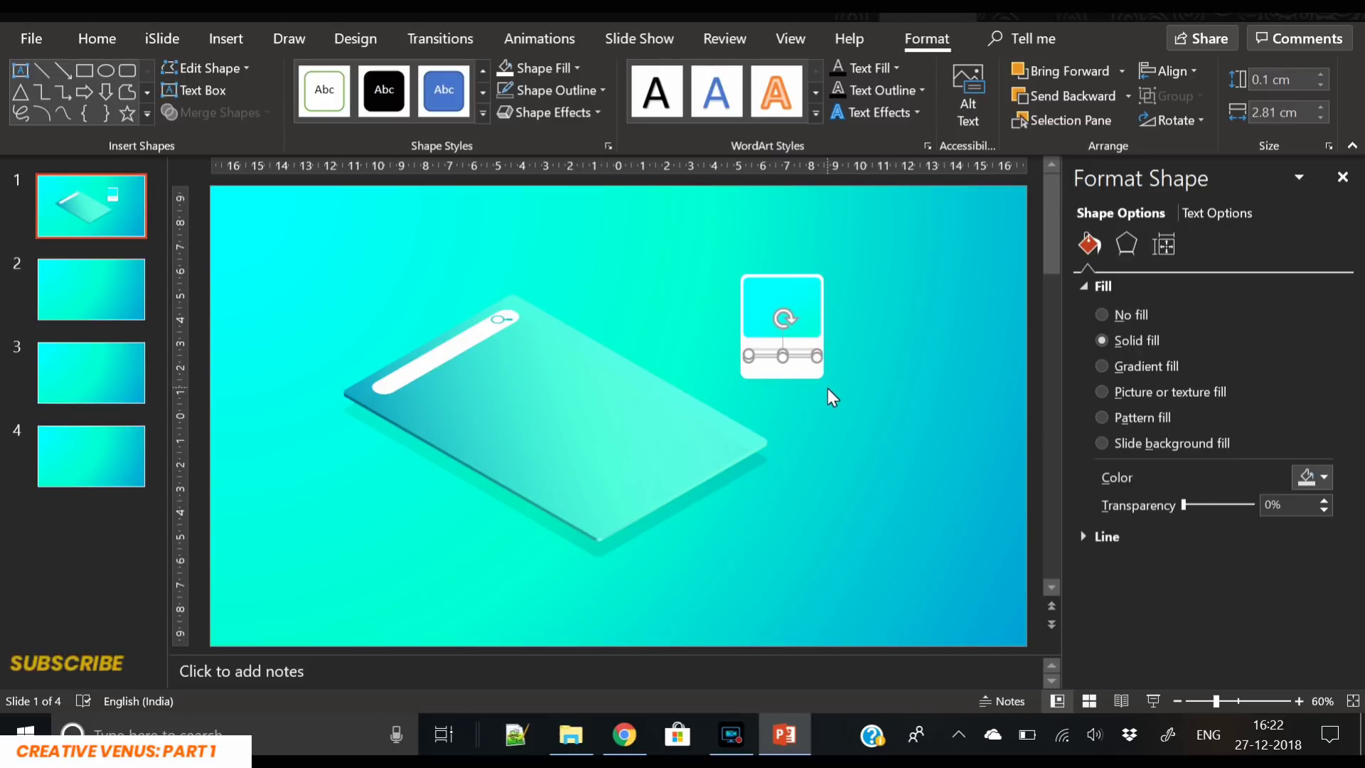
key(ctrl+v)
drag(817, 367, 806, 365)
Step: Shorten the grey bar's width to 2.5 cm
click(1320, 118)
click(1321, 118)
click(1321, 117)
click(860, 425)
Step: Set all three grey lines to a height of 0.15 cm
drag(884, 420, 721, 341)
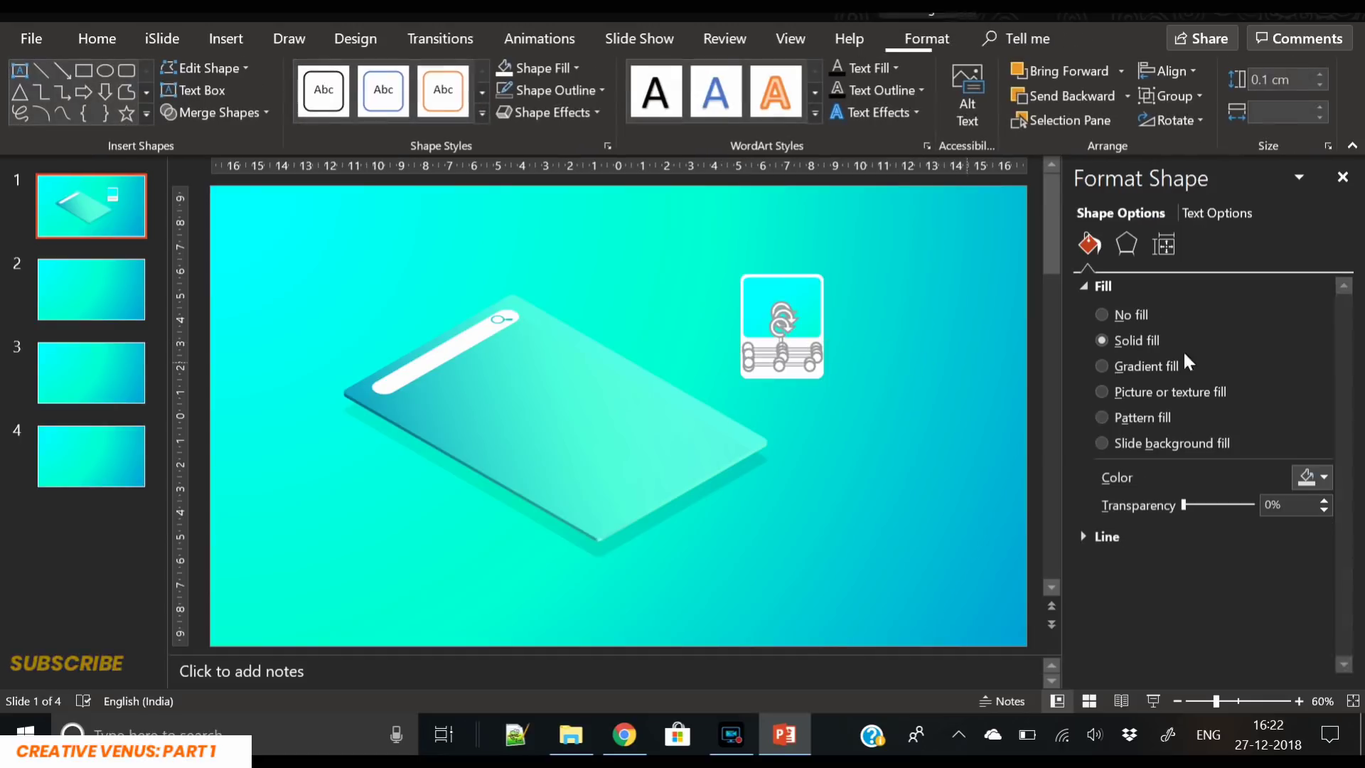
click(1321, 75)
click(1319, 84)
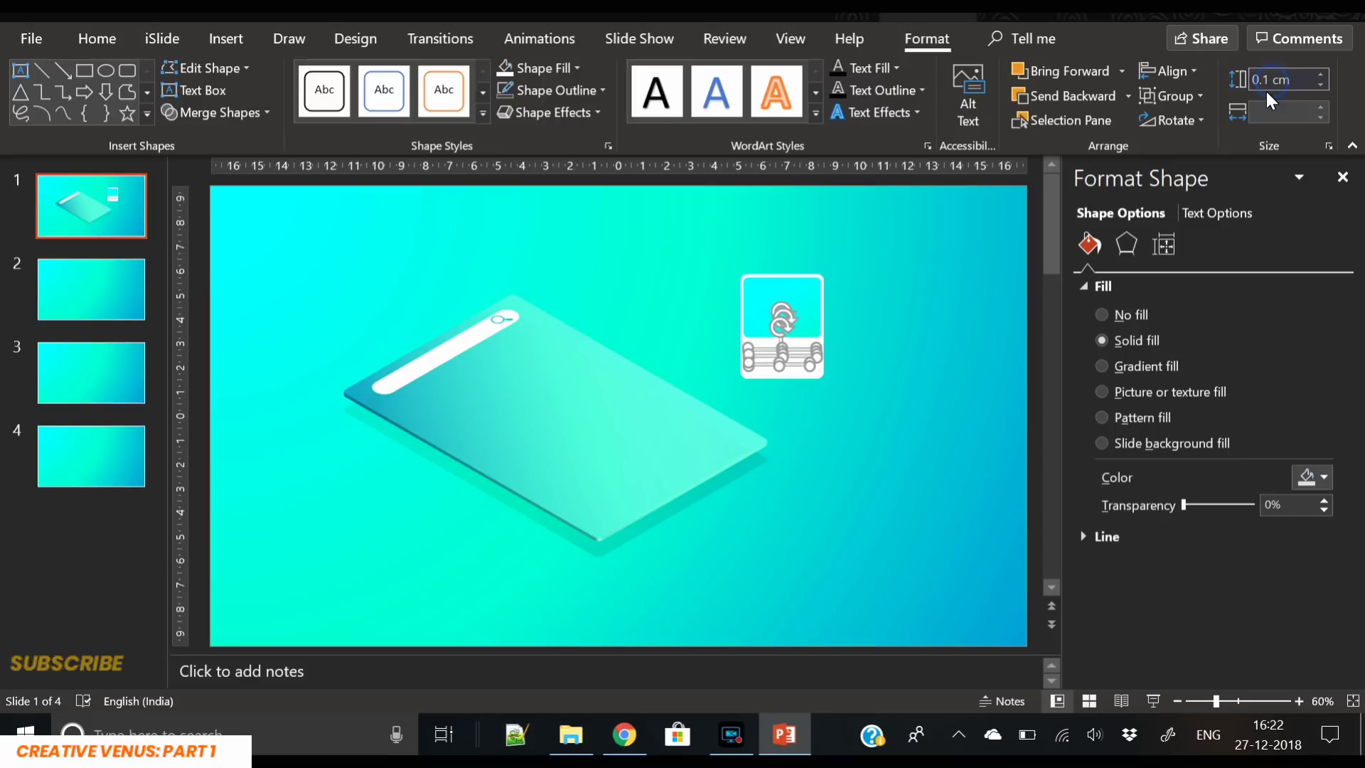
key(Return)
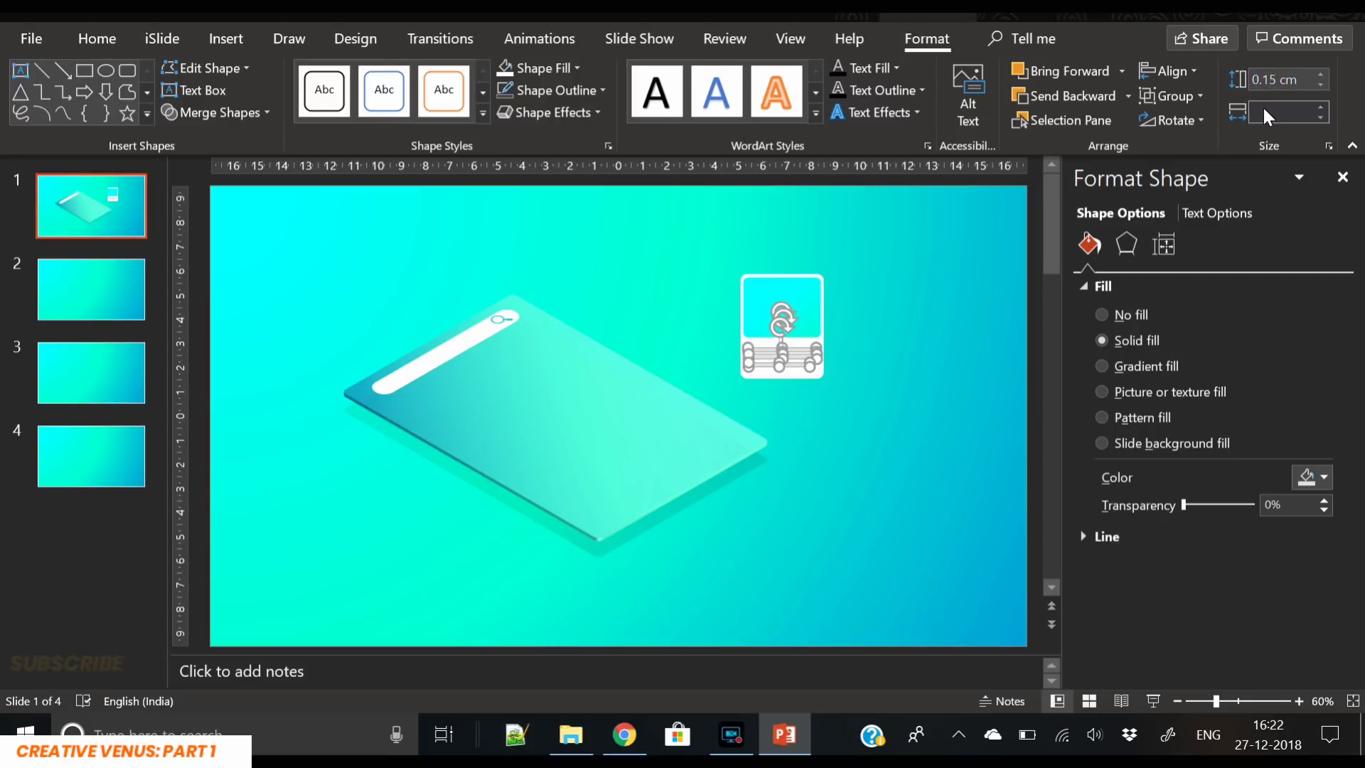
Step: Distribute the three grey lines evenly from top to bottom
click(1172, 71)
click(1184, 67)
click(1183, 67)
click(1248, 281)
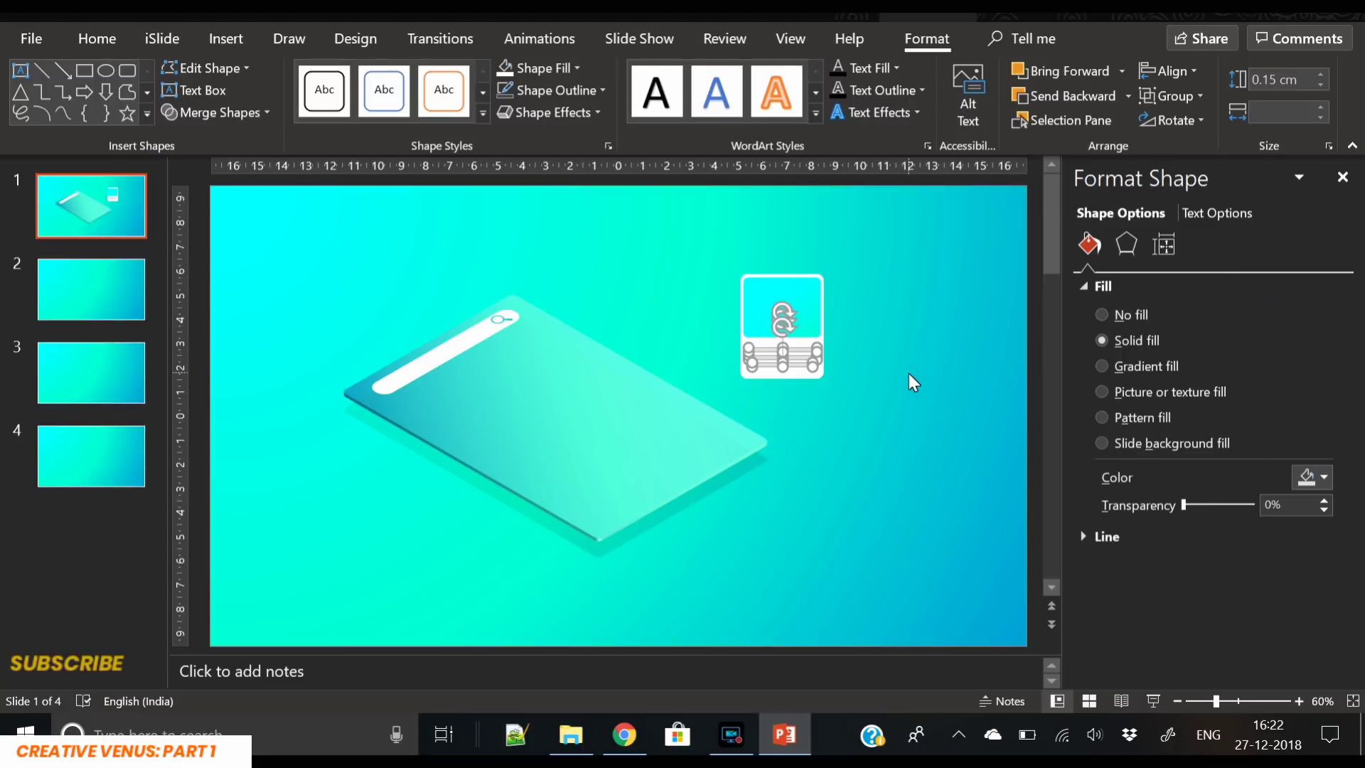
key(Tab)
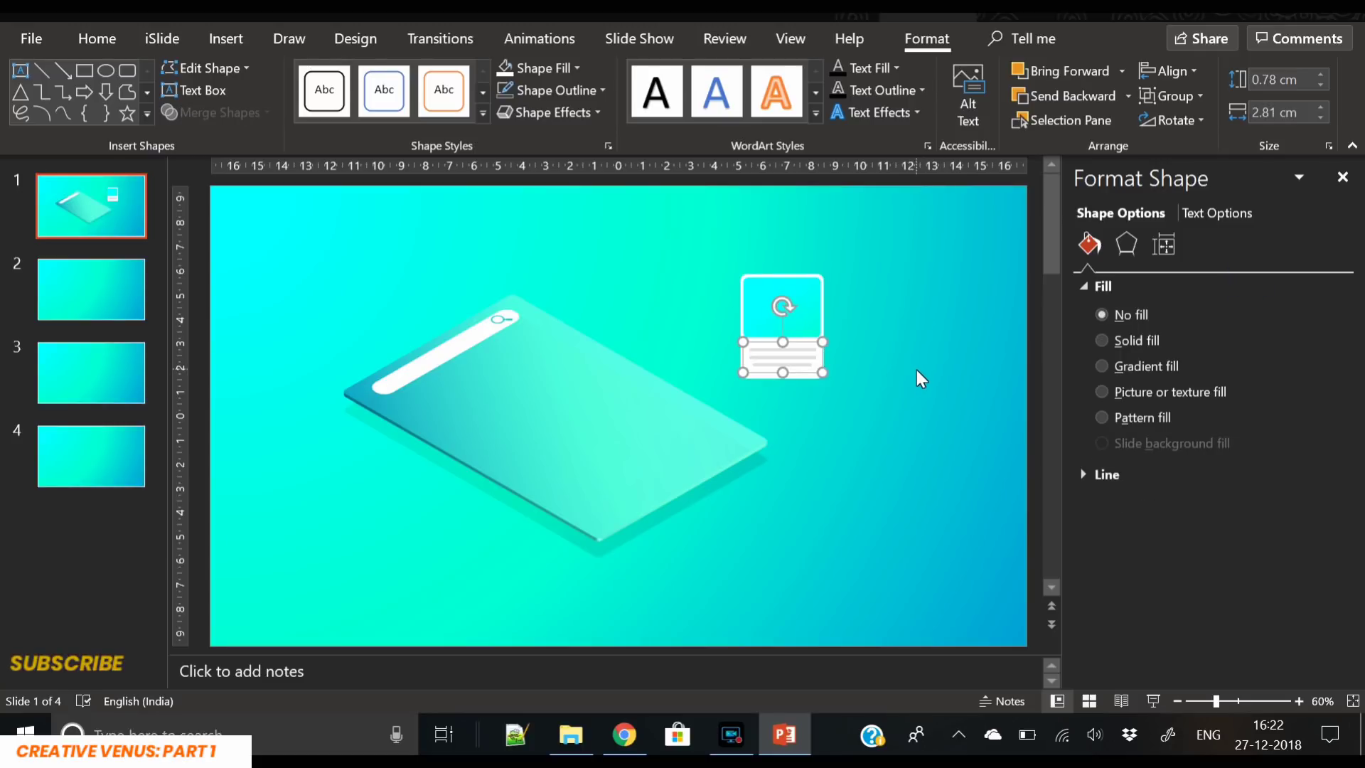
Step: Centre the cyan panel and white card body horizontally and group the card's shapes
click(825, 305)
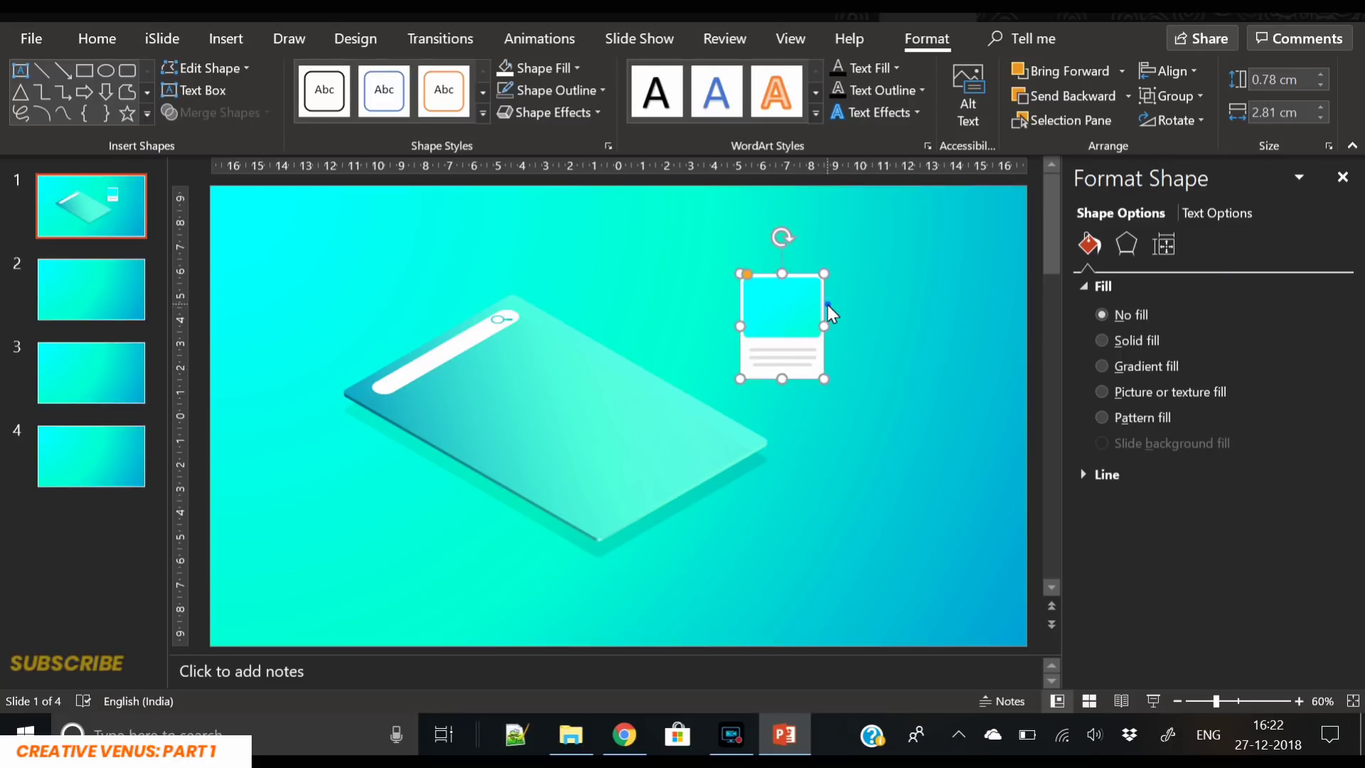
shift+click(792, 300)
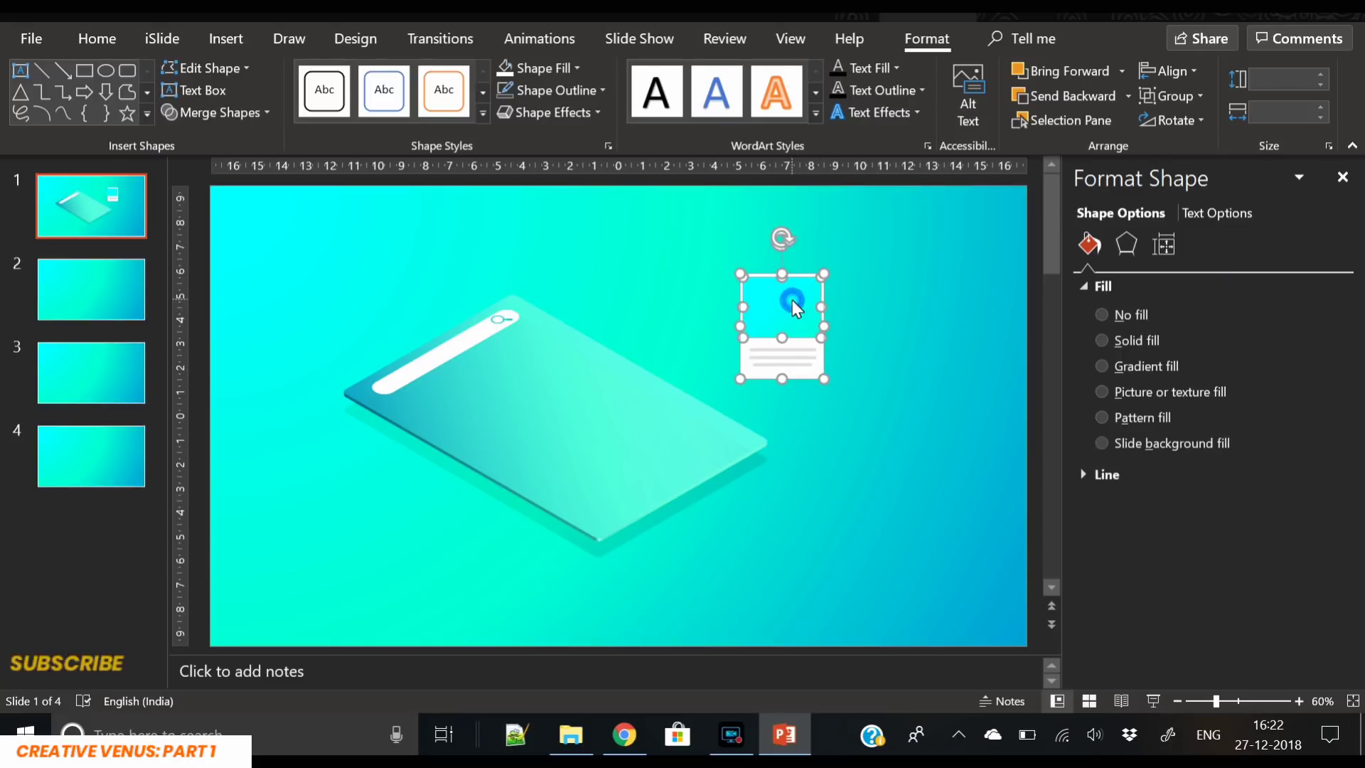
shift+click(776, 362)
shift+click(795, 360)
shift+click(787, 350)
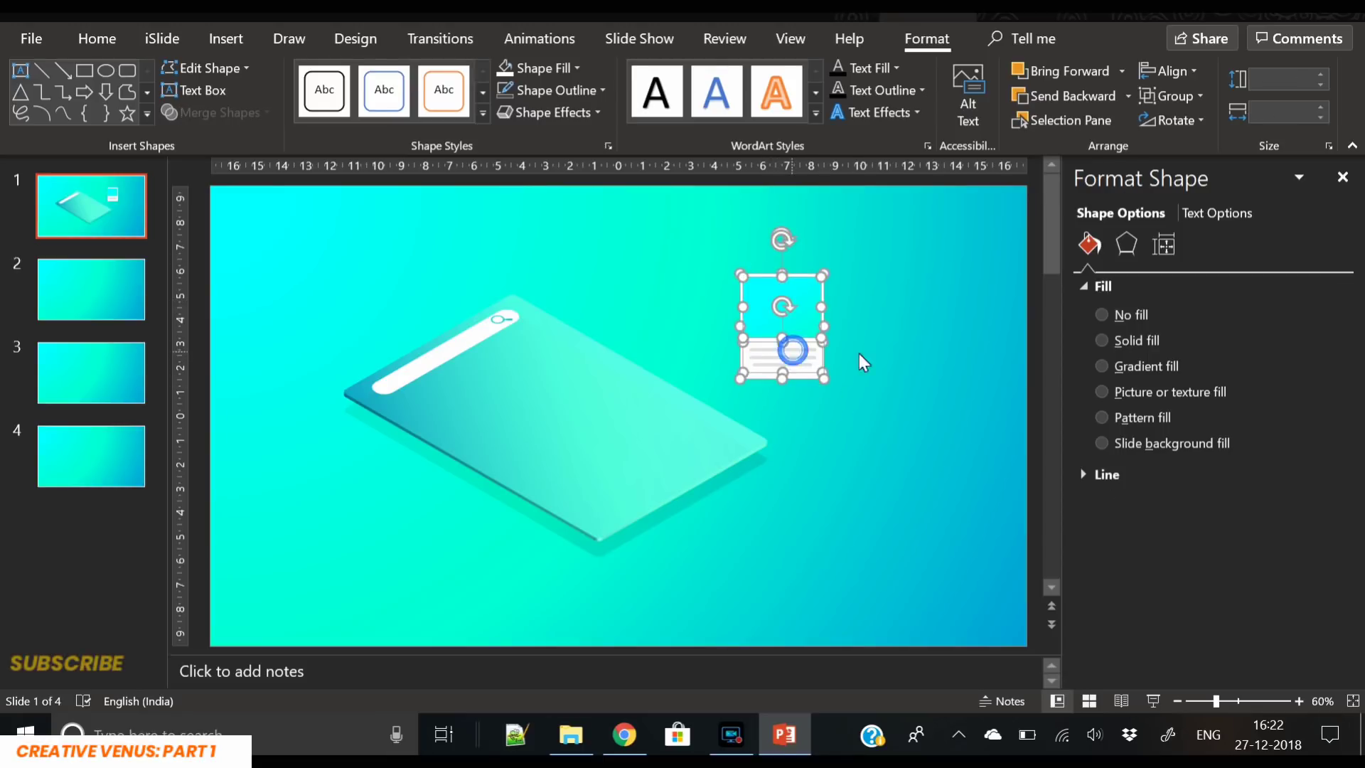
click(1170, 71)
click(1186, 126)
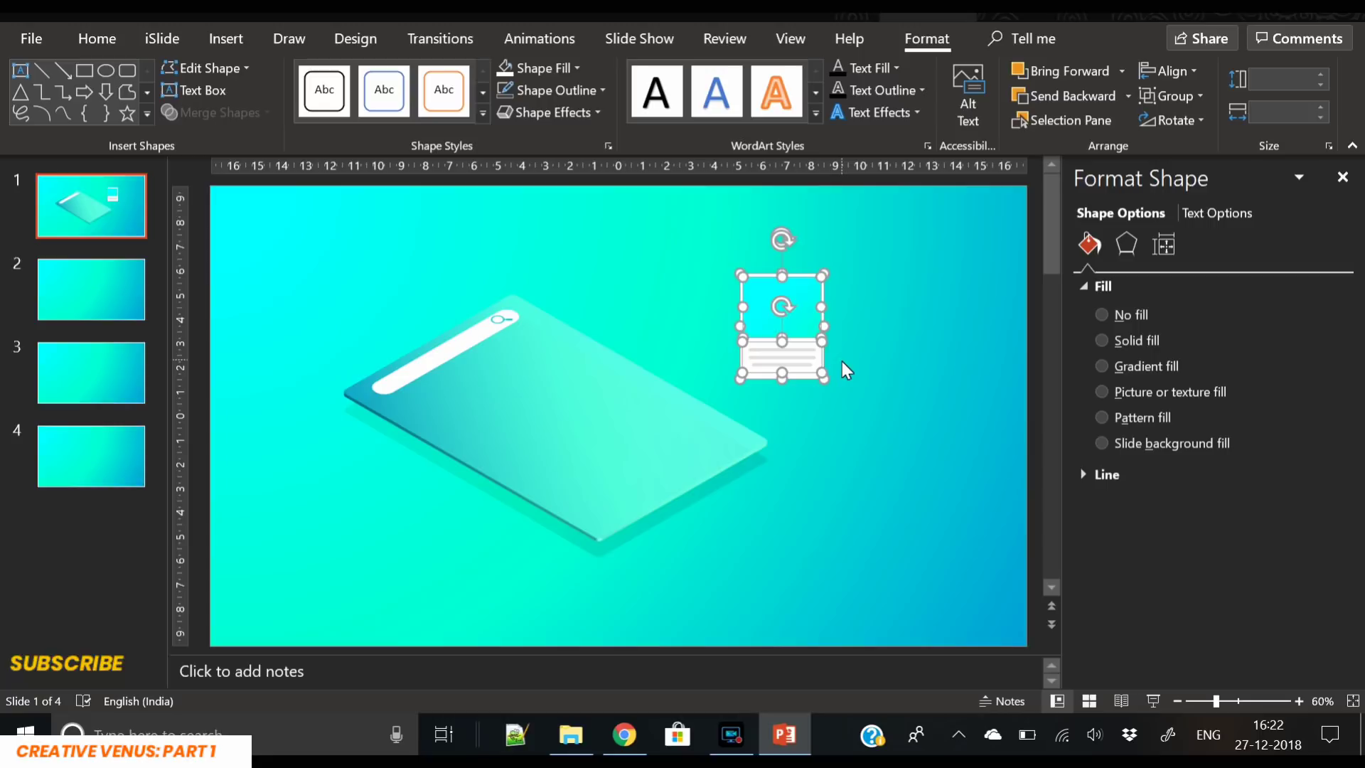
key(ctrl+g)
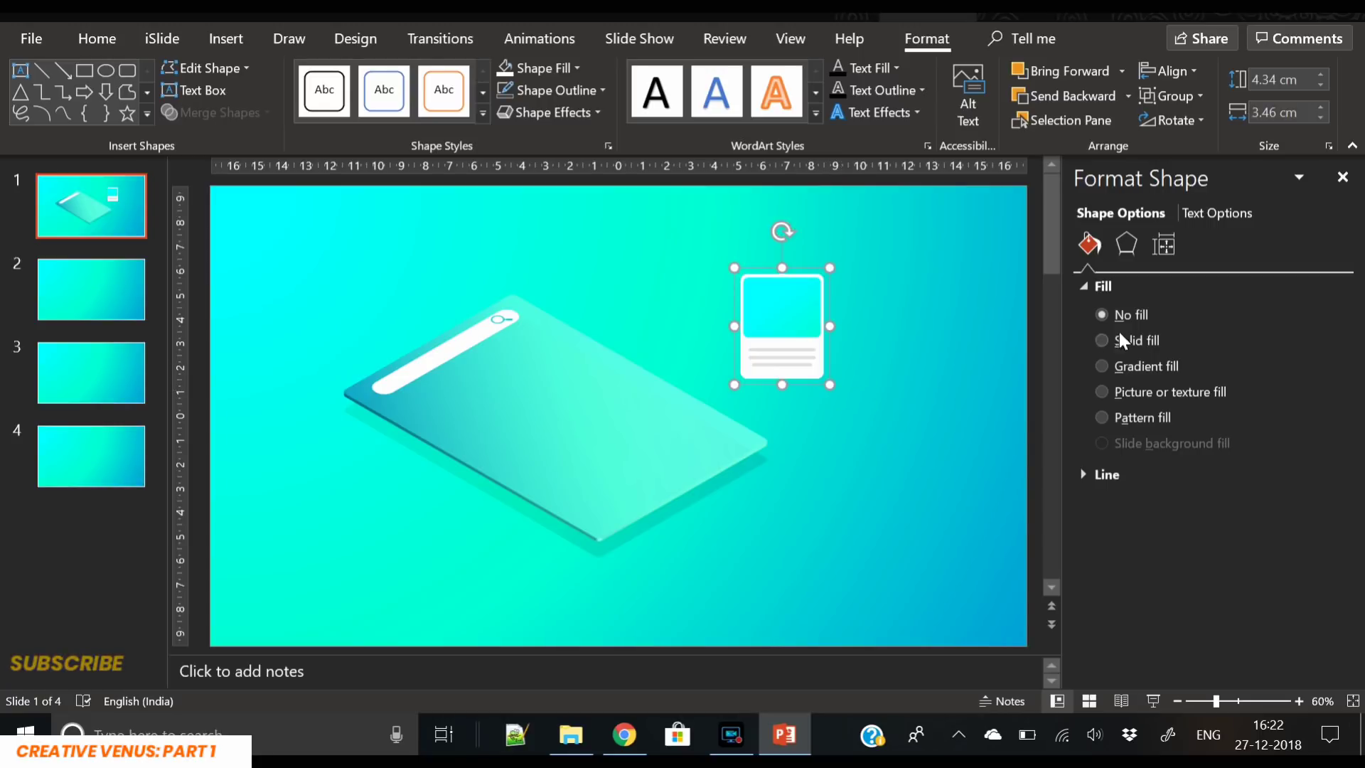
Step: Apply the isometric 3-D Rotation preset to the card and move it onto the tablet
click(1126, 244)
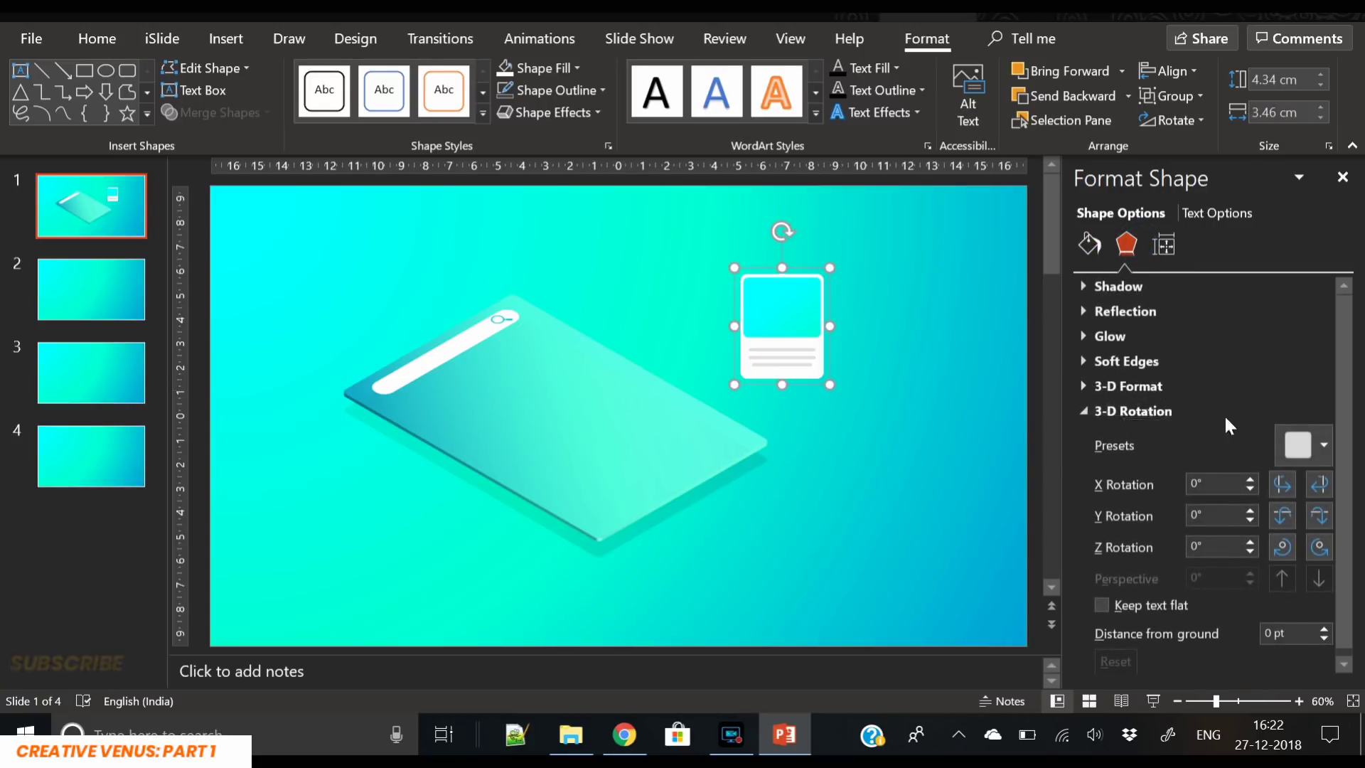
click(1314, 454)
click(1235, 138)
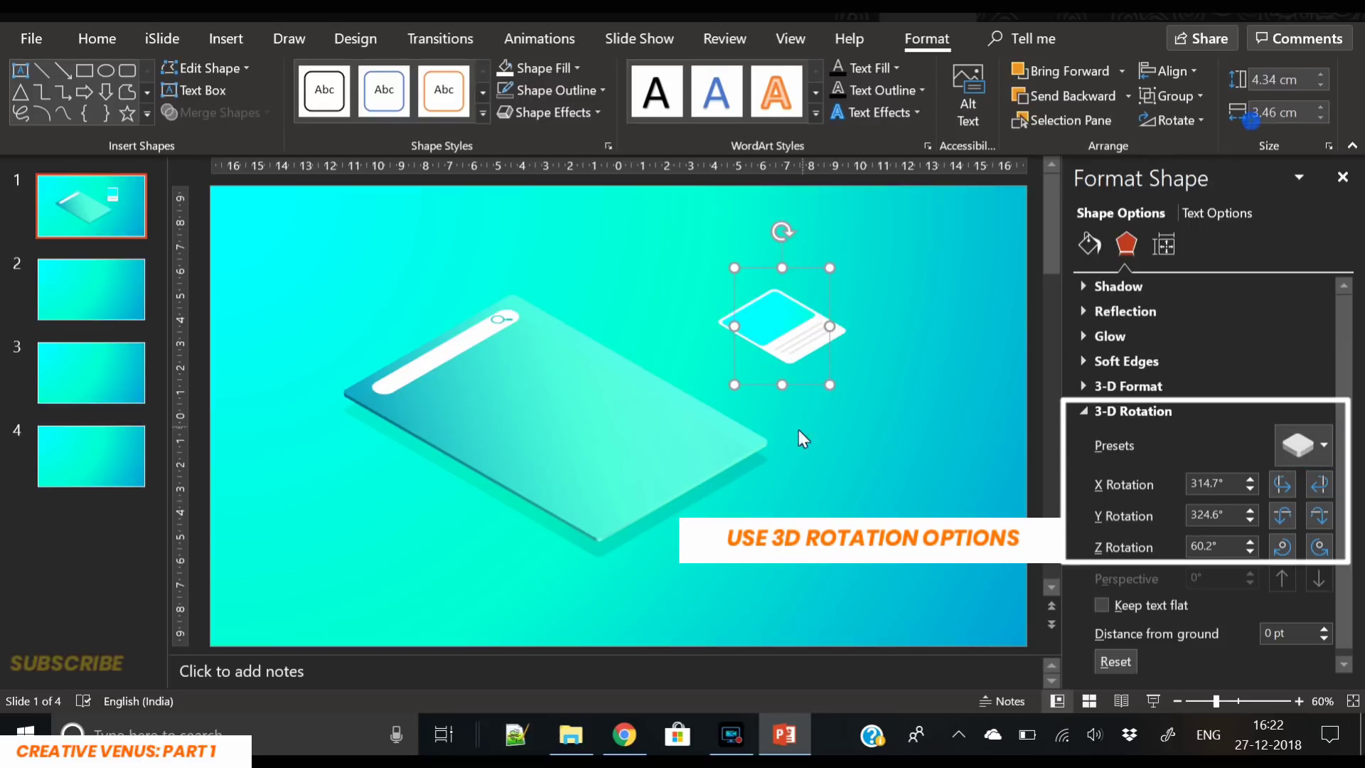
mouse_move(774, 345)
mouse_down()
mouse_move(463, 429)
mouse_move(966, 343)
mouse_move(788, 357)
mouse_up()
Step: Paste a copy of the tilted card and set its 3-D rotation to No Rotation
key(ctrl+c)
key(ctrl+v)
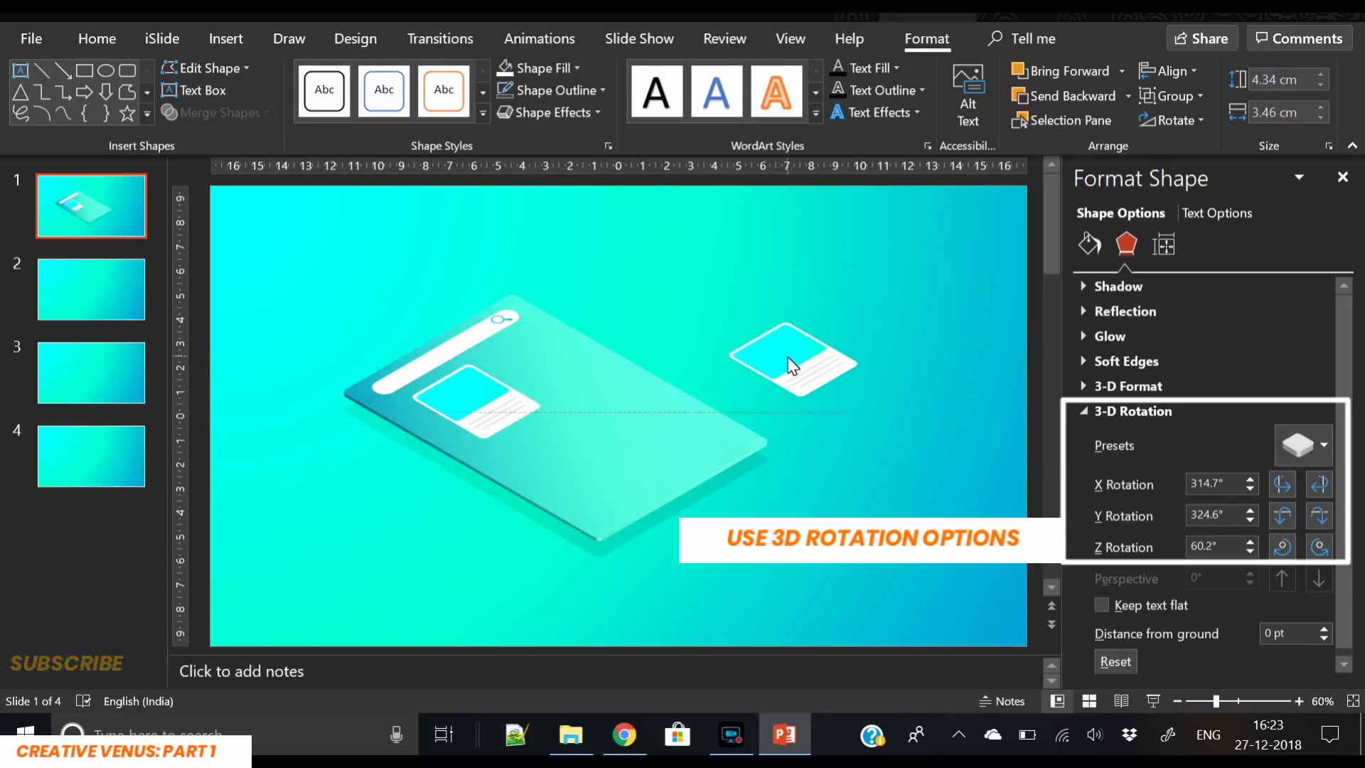
click(1323, 446)
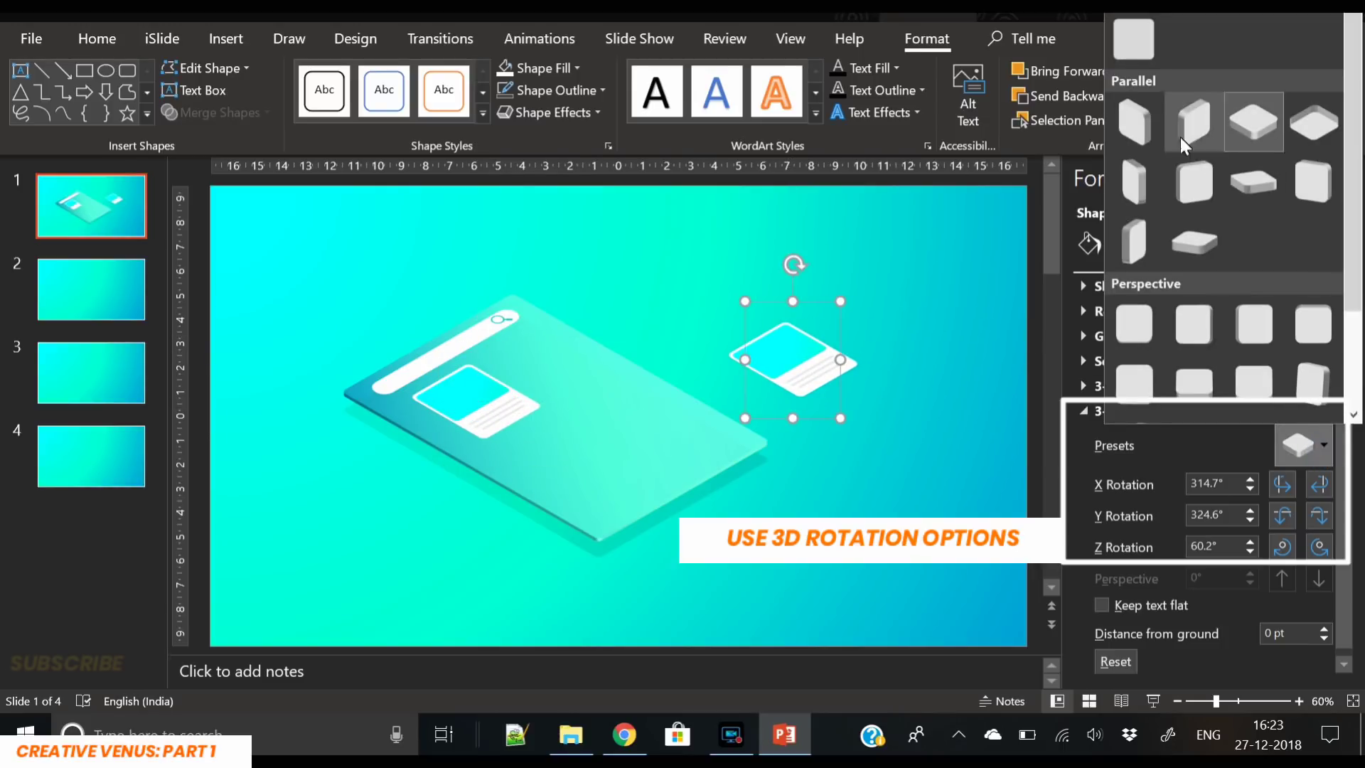
click(1132, 54)
click(799, 346)
click(809, 387)
Step: Ungroup the flat card's shapes
click(795, 393)
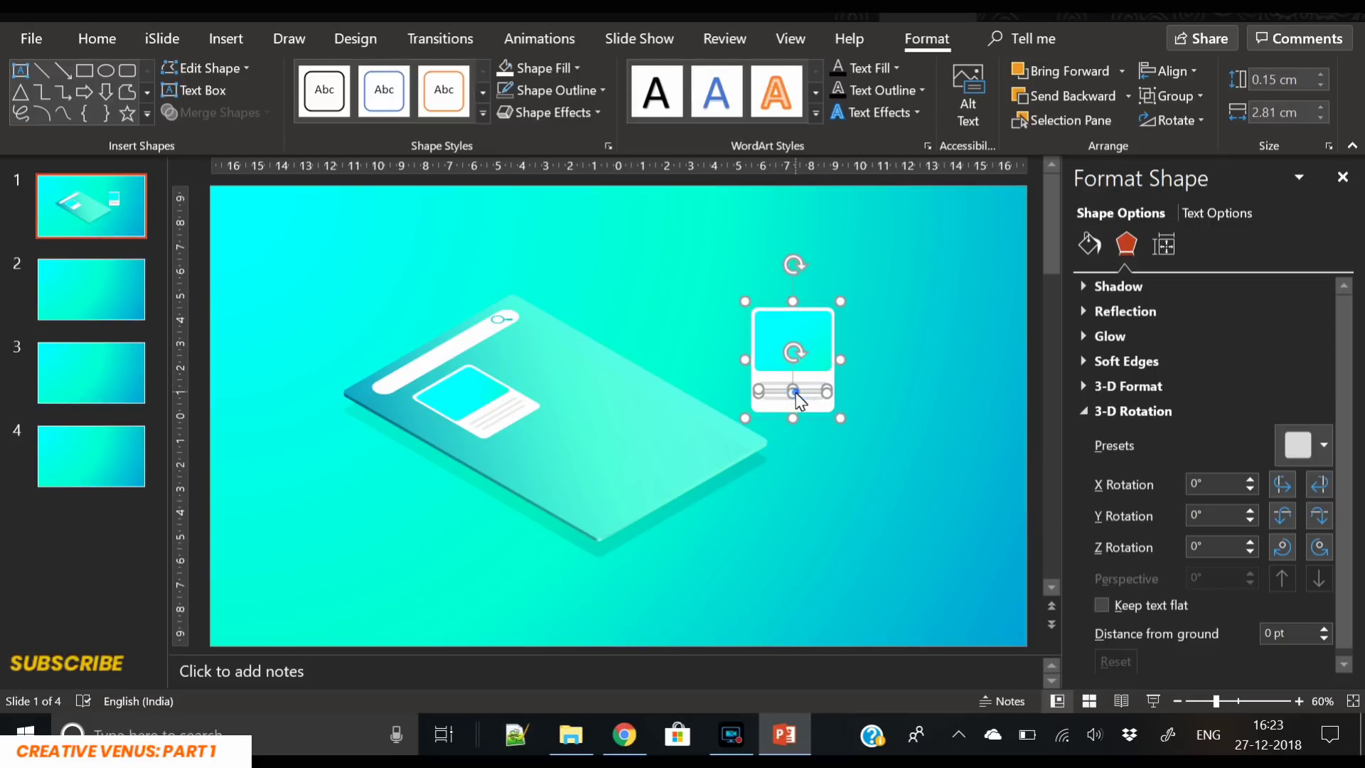
click(901, 427)
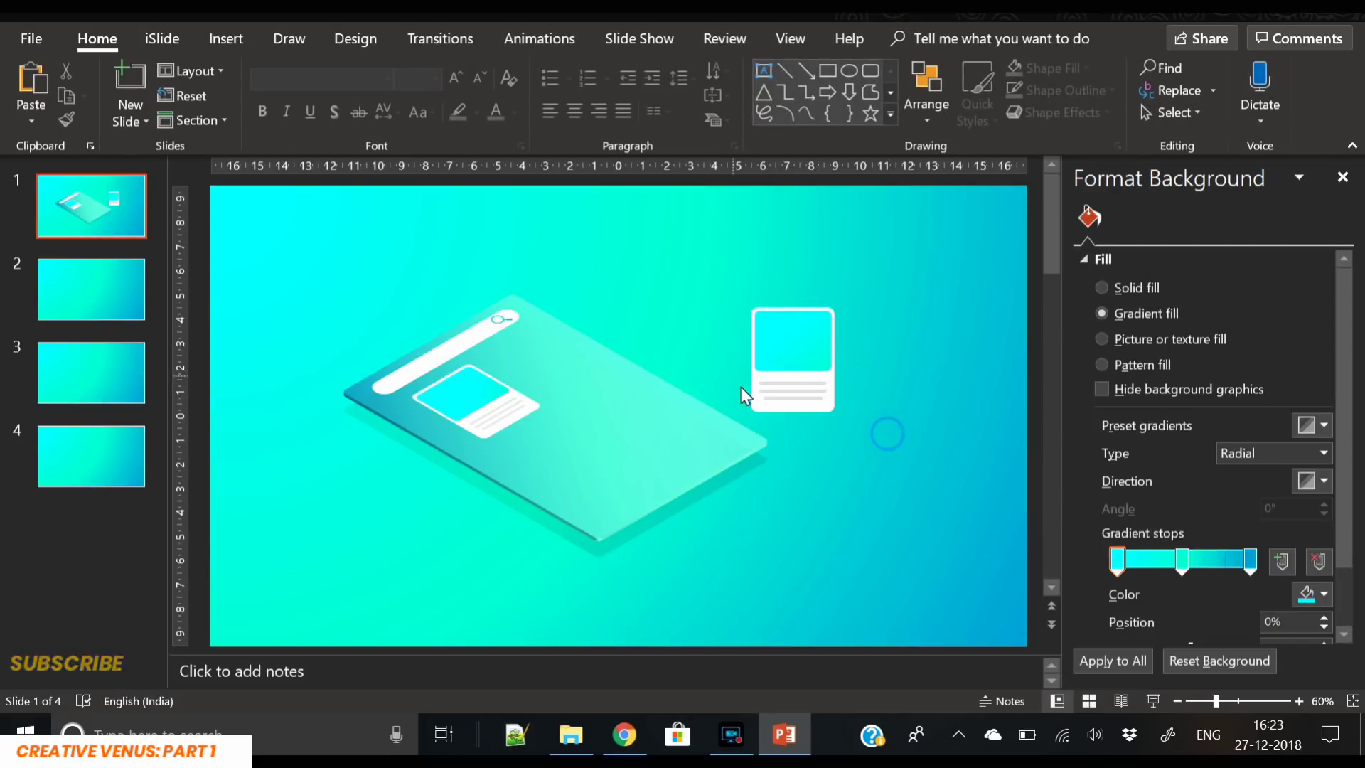
click(823, 406)
right_click(822, 407)
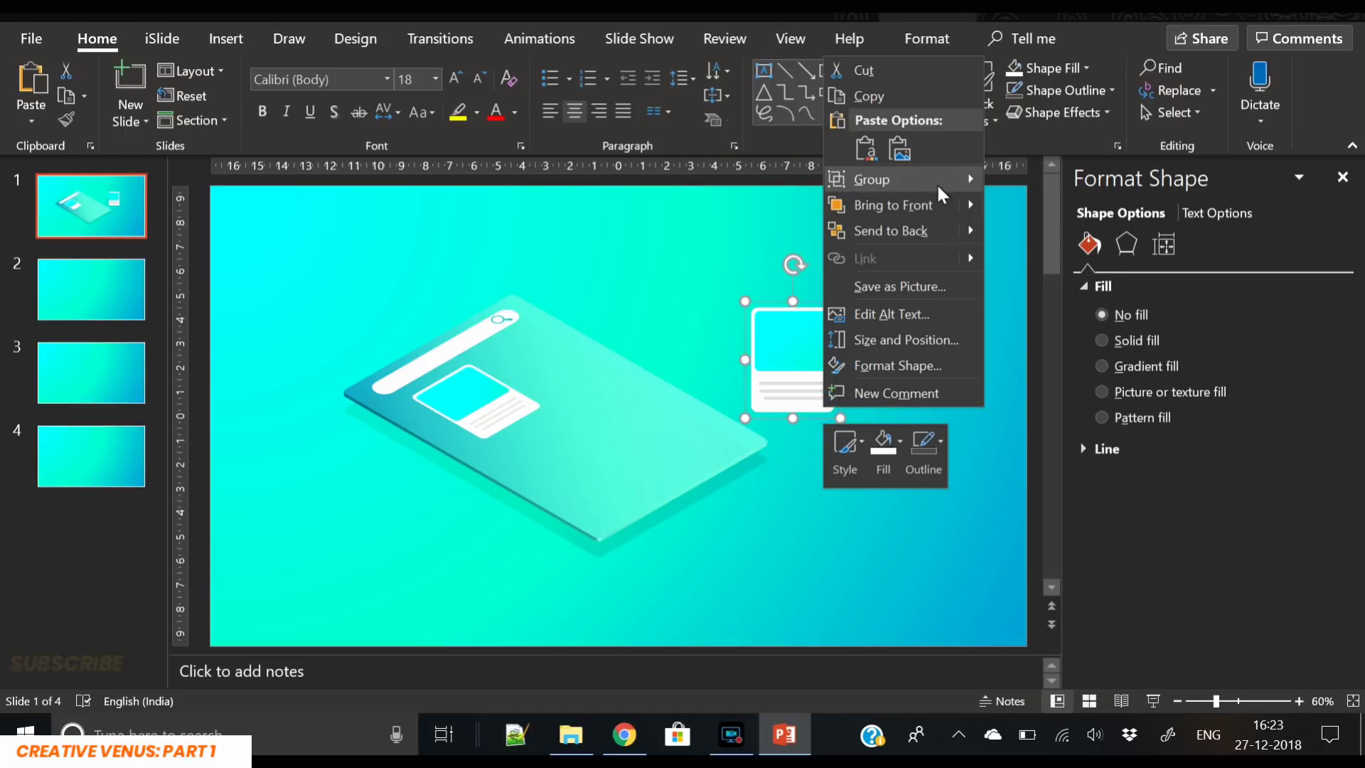
click(1021, 253)
Step: Copy all of the card's shapes and move the copy to the slide's upper right
click(782, 391)
click(791, 394)
click(821, 462)
drag(905, 461, 710, 266)
key(ctrl+c)
key(ctrl+v)
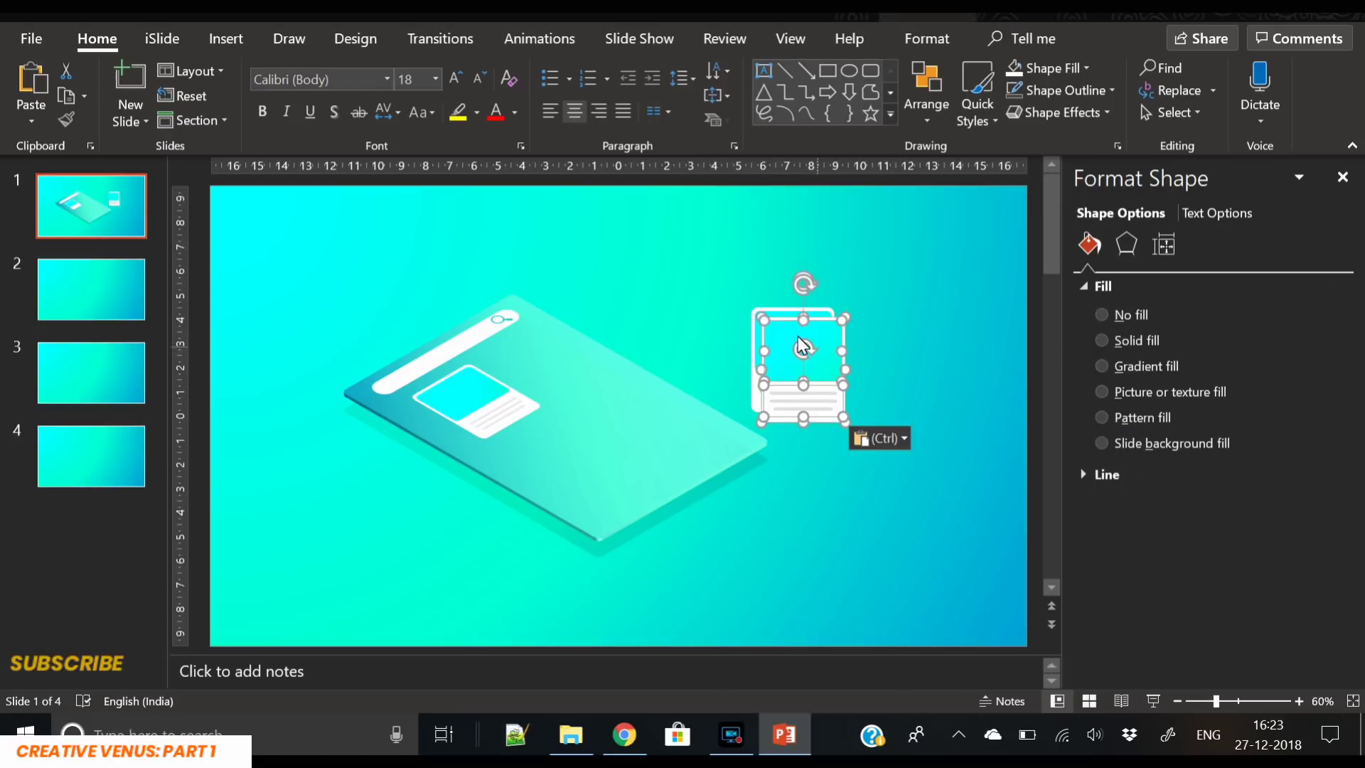
drag(856, 306, 992, 234)
click(871, 381)
Step: Delete the original card's text lines and stretch its white body taller
click(792, 390)
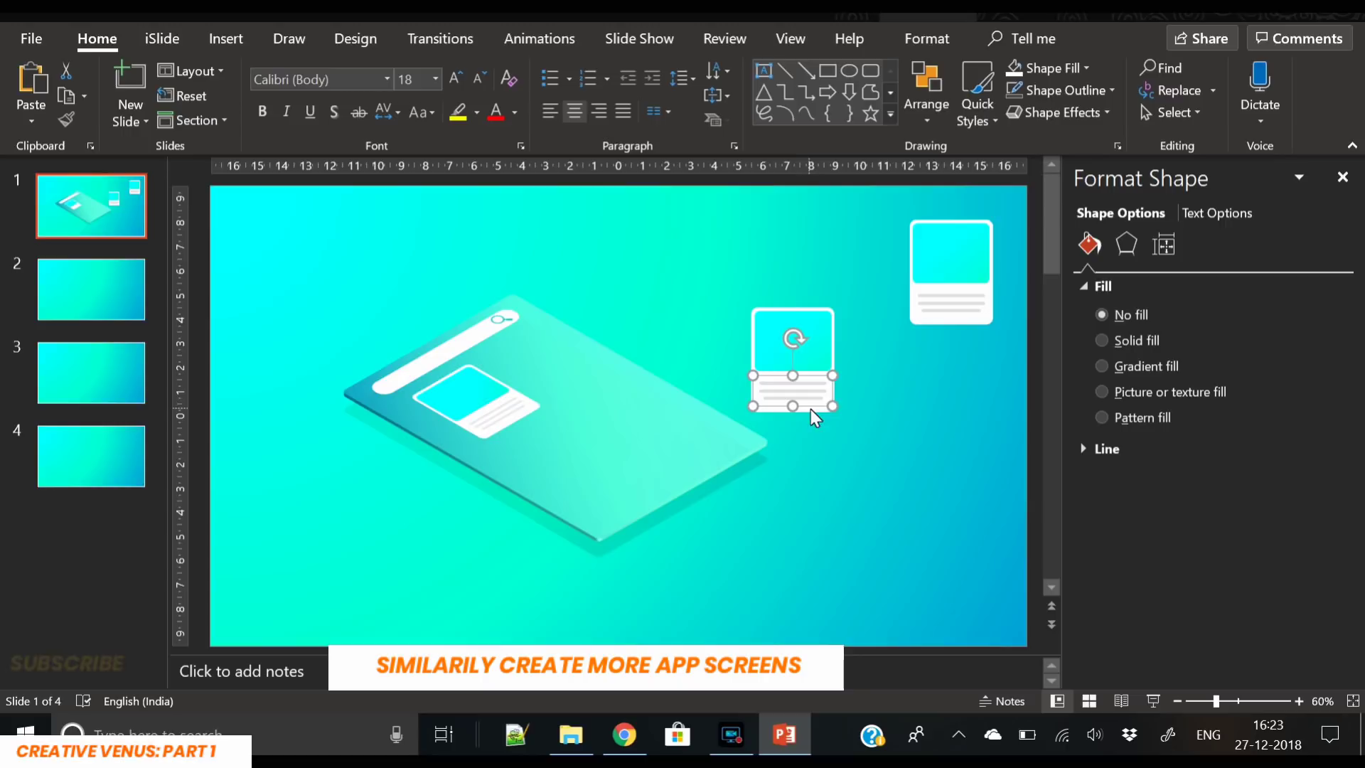
key(Delete)
click(804, 395)
drag(793, 413, 795, 488)
Step: Stretch the cyan panel down the tall screen and top-align the screen beside the small card
click(792, 373)
drag(794, 372, 797, 484)
drag(843, 387, 722, 254)
drag(732, 583, 939, 275)
drag(787, 424, 799, 331)
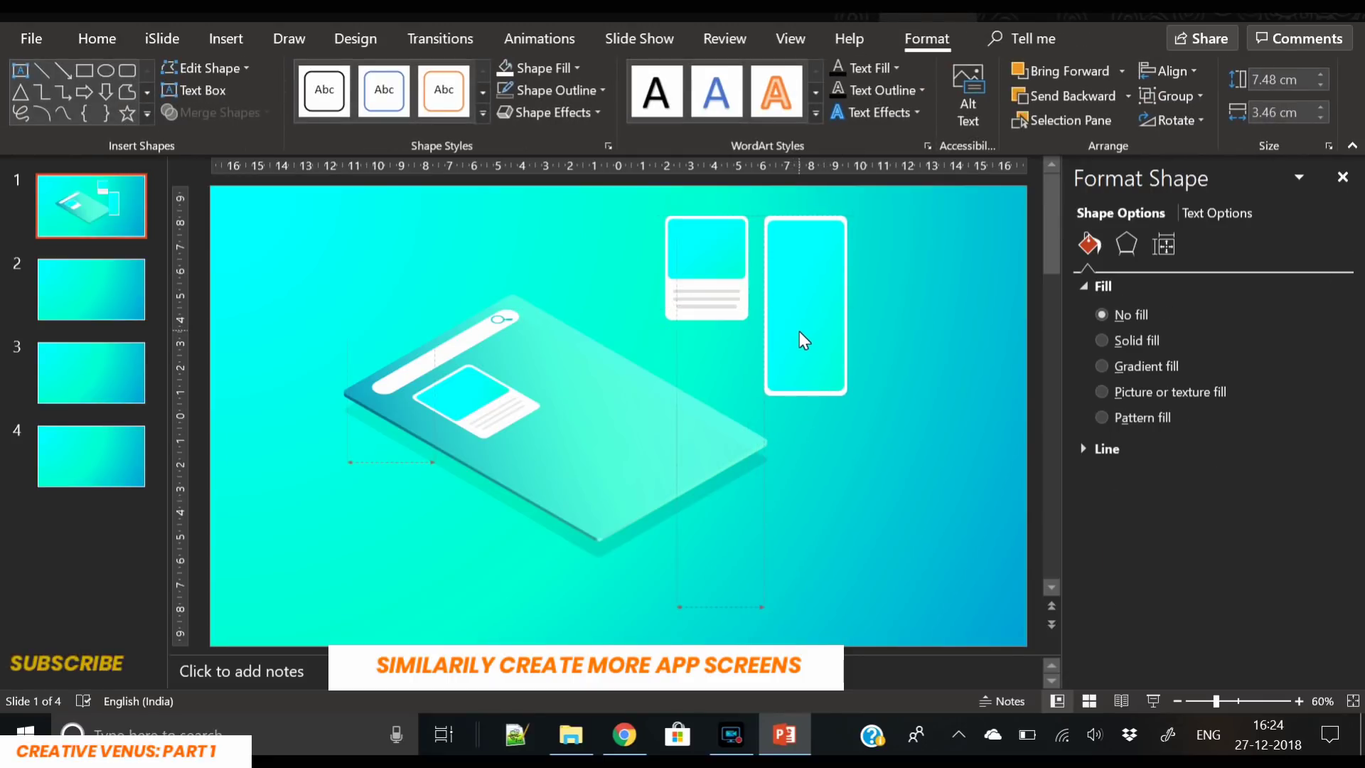
click(902, 394)
click(727, 273)
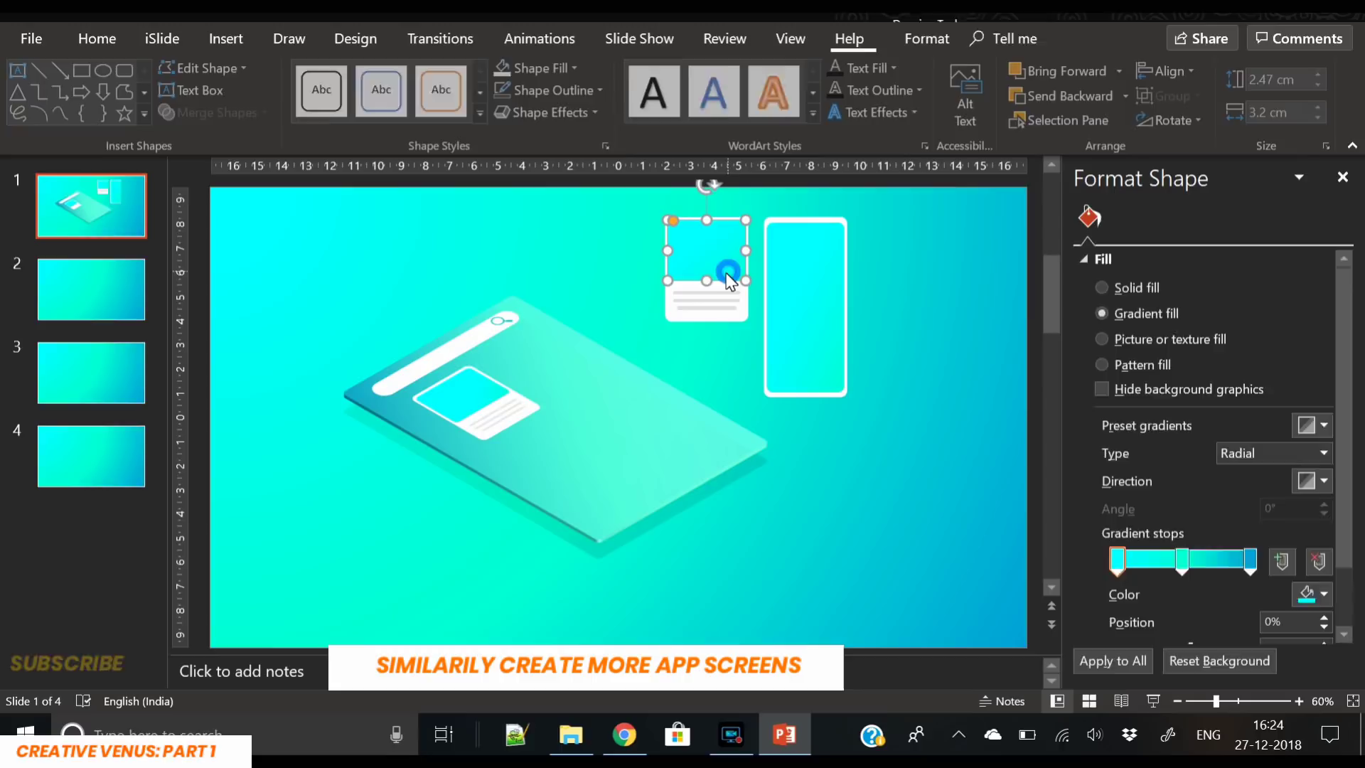